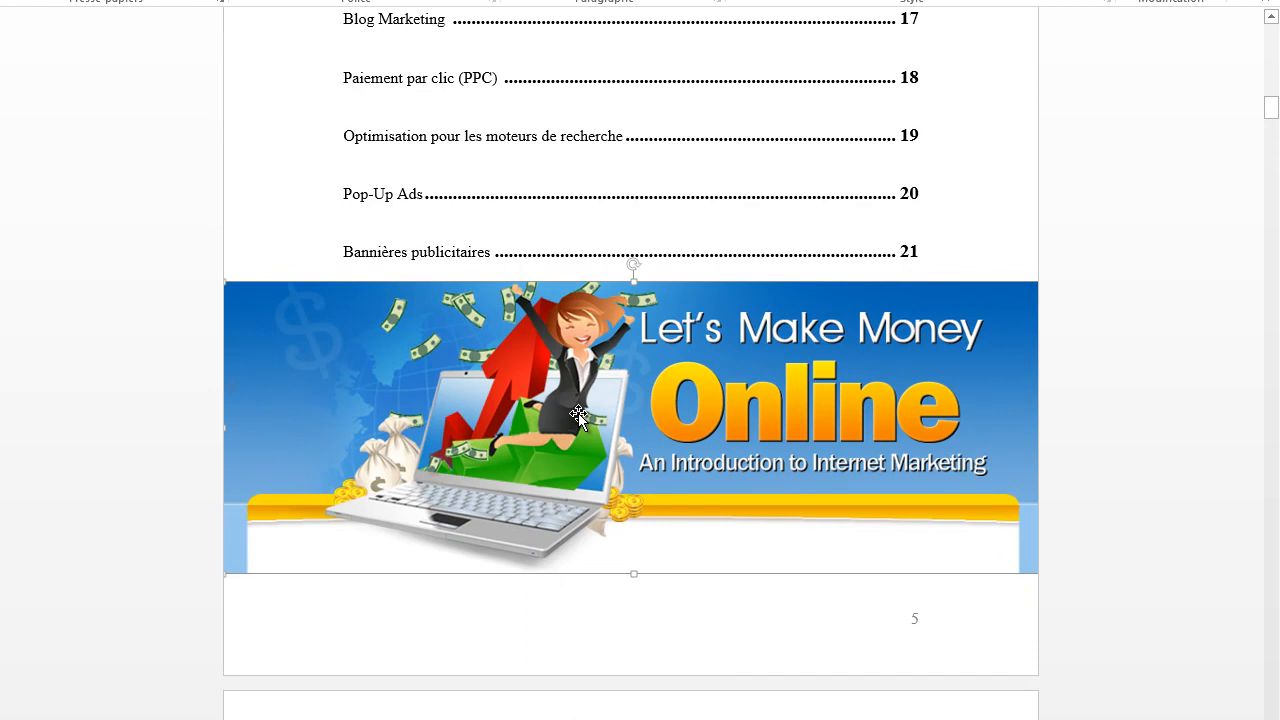
Delete the "Let's Make Money Online" banner image covering the end of the contents list on page 5.
key(Delete)
scroll(621, 424, up, 10)
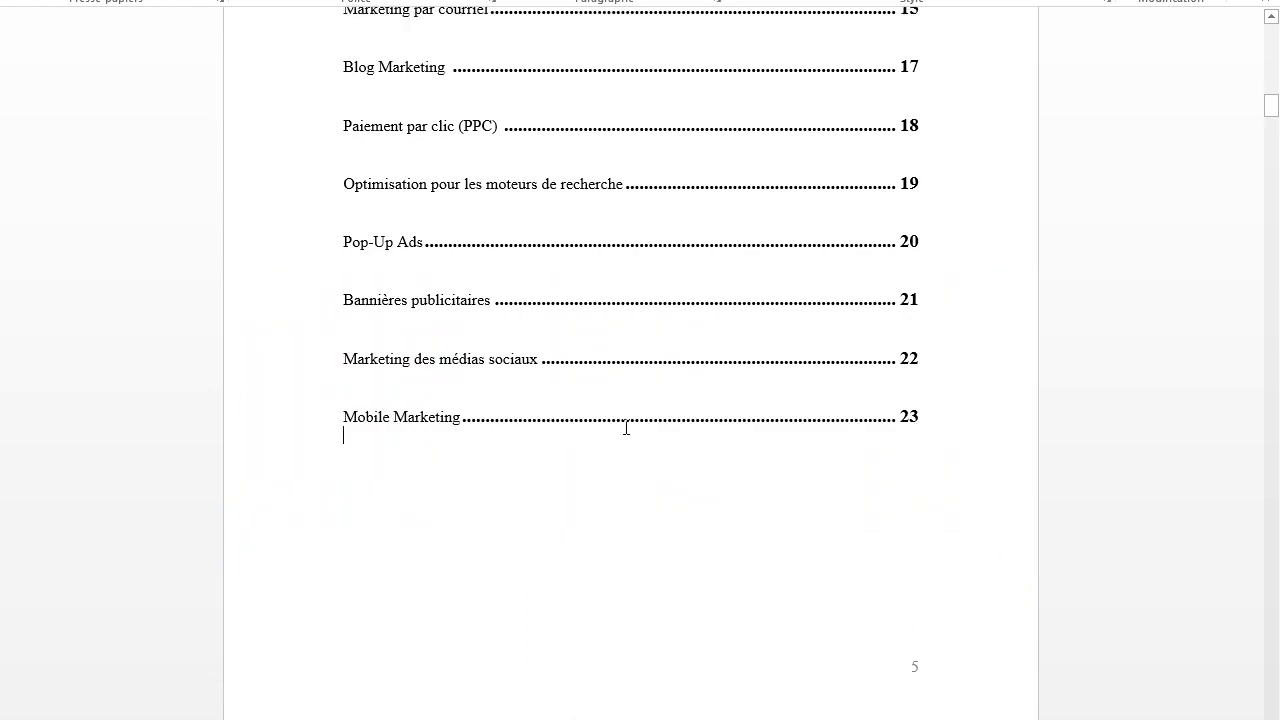
scroll(626, 427, down, 8)
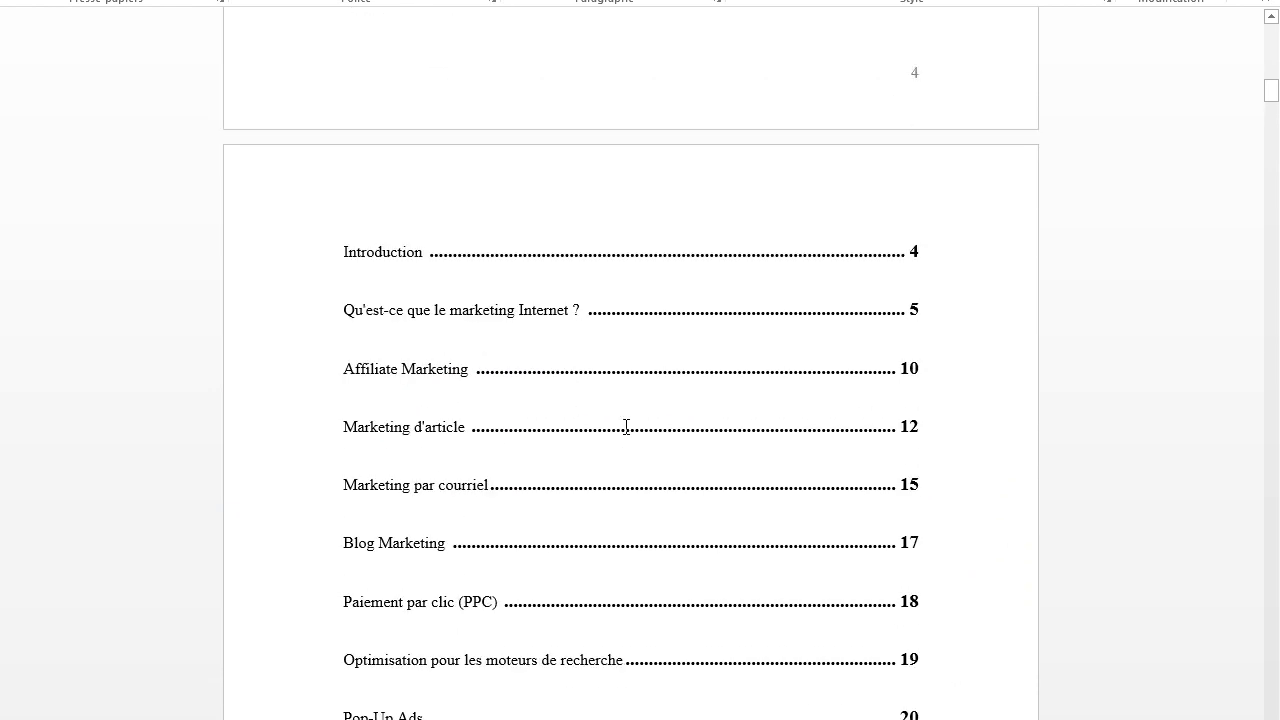
Review the list of chapters and page numbers on page 5 and the start of the Introduction page.
scroll(624, 434, down, 3)
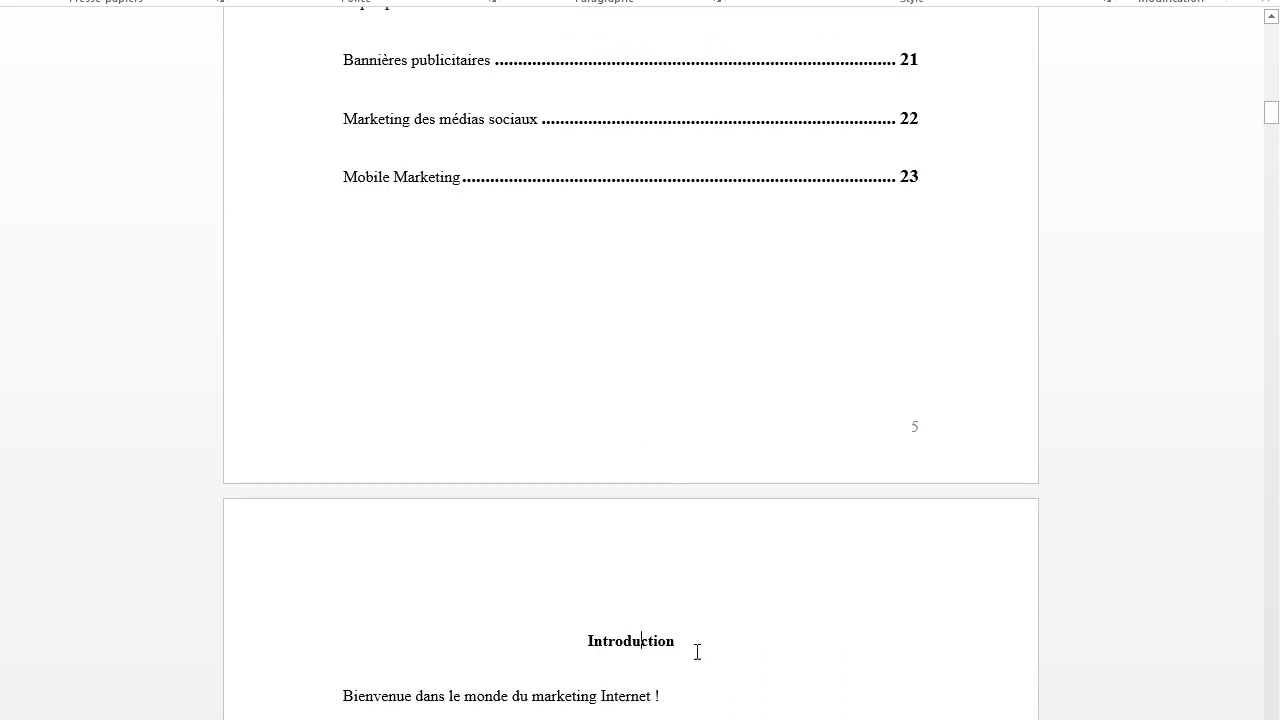
scroll(711, 592, up, 13)
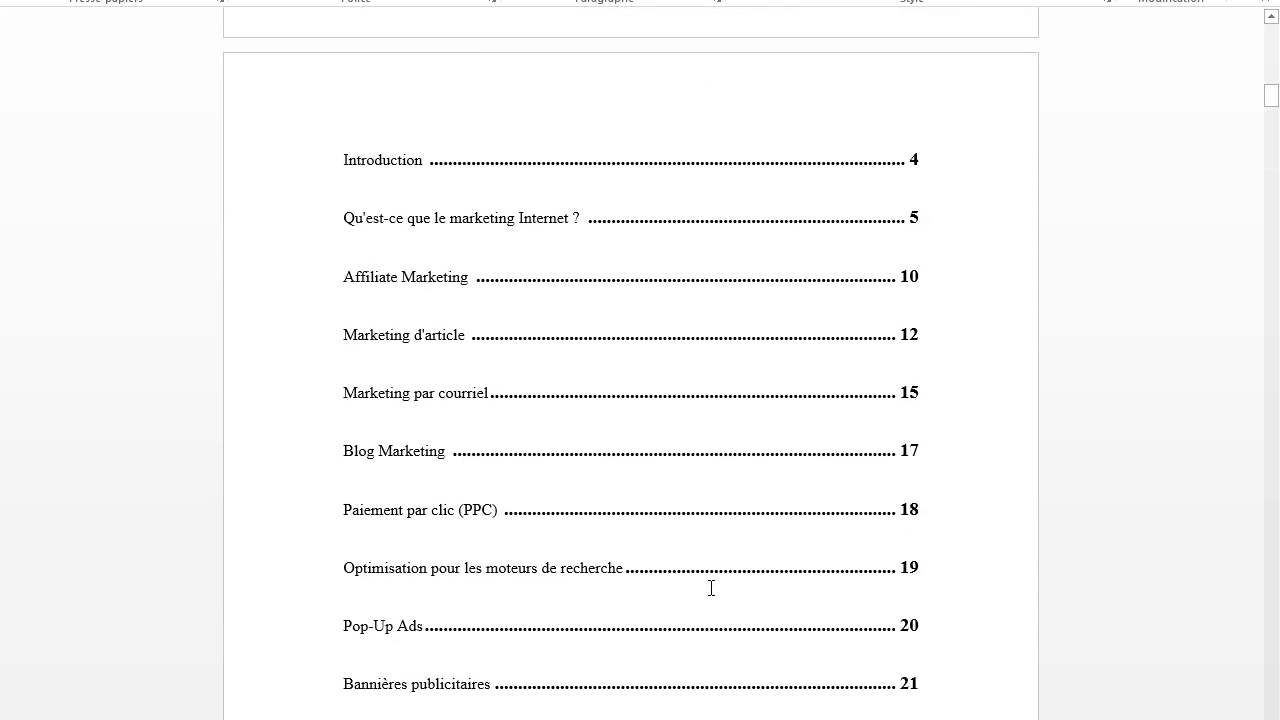
scroll(711, 588, up, 2)
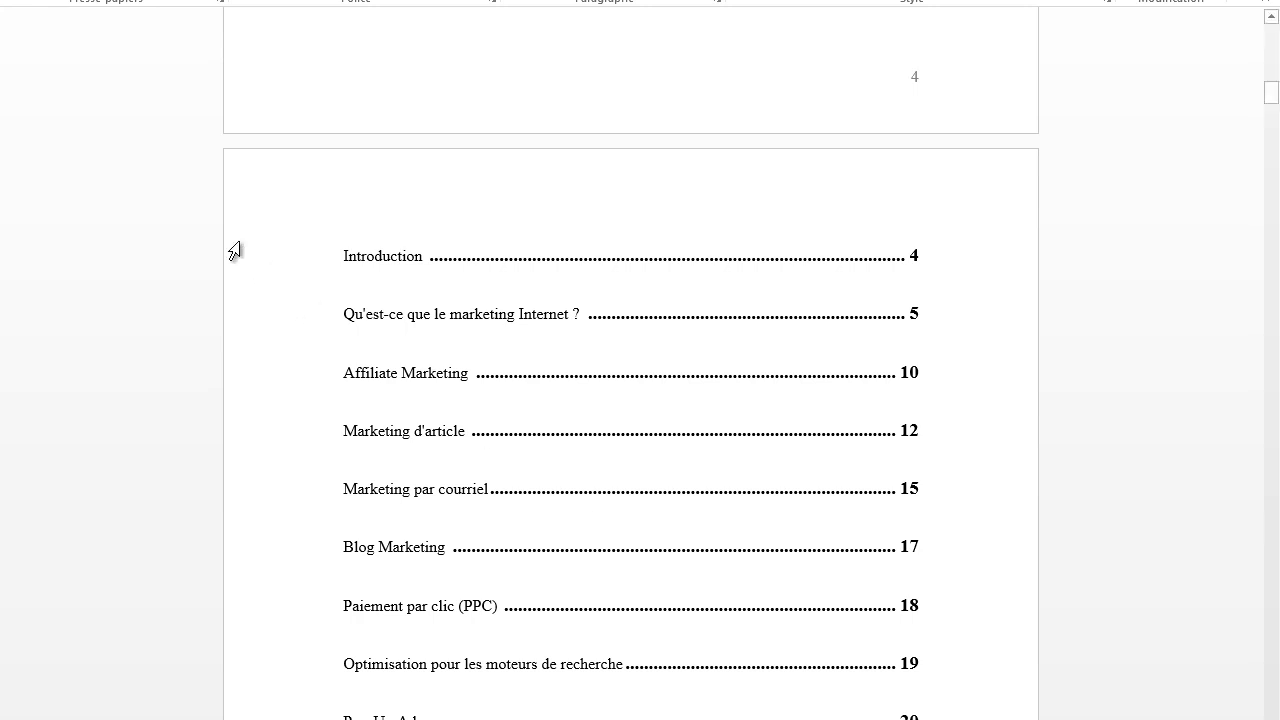
drag(267, 264, 290, 715)
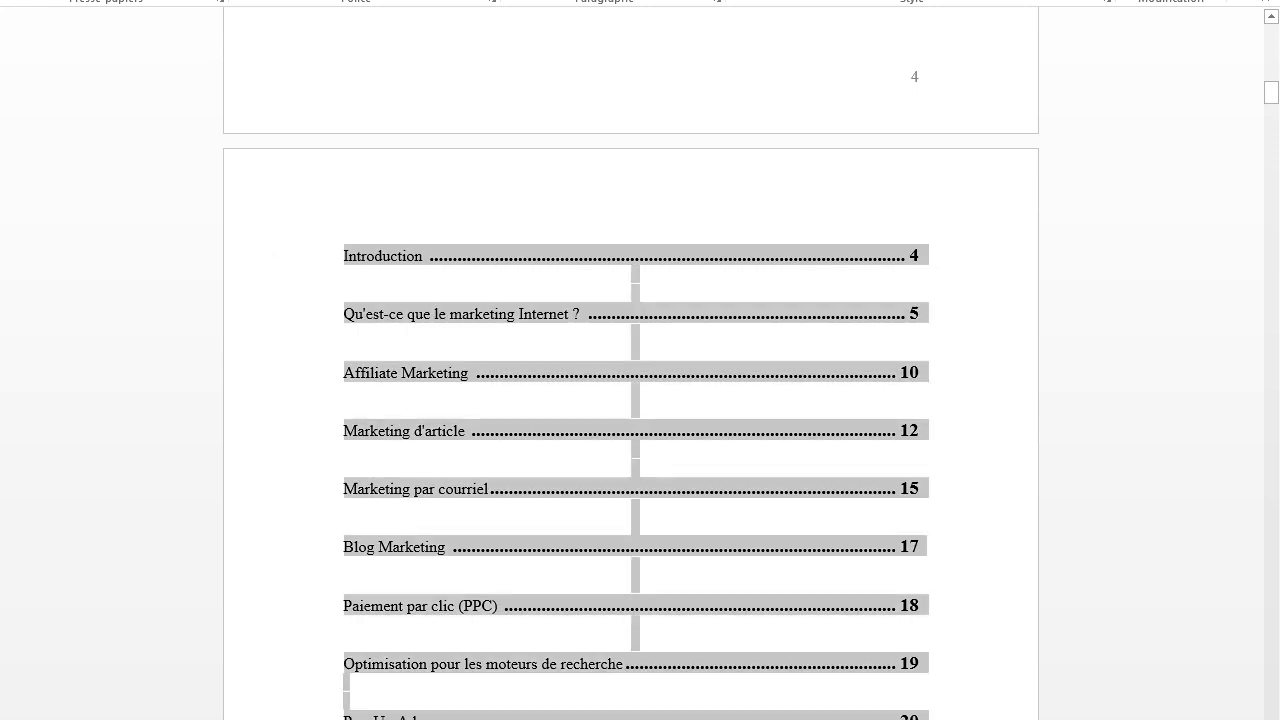
click(578, 622)
scroll(580, 622, down, 9)
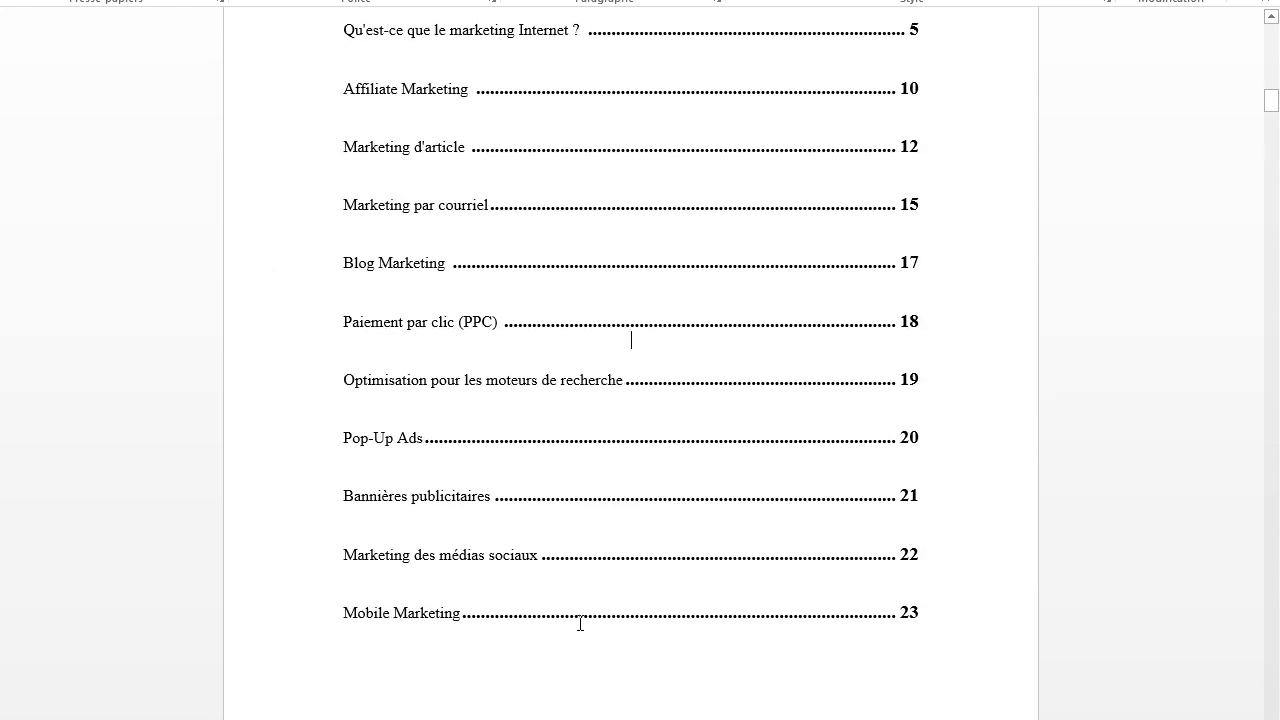
scroll(580, 622, down, 3)
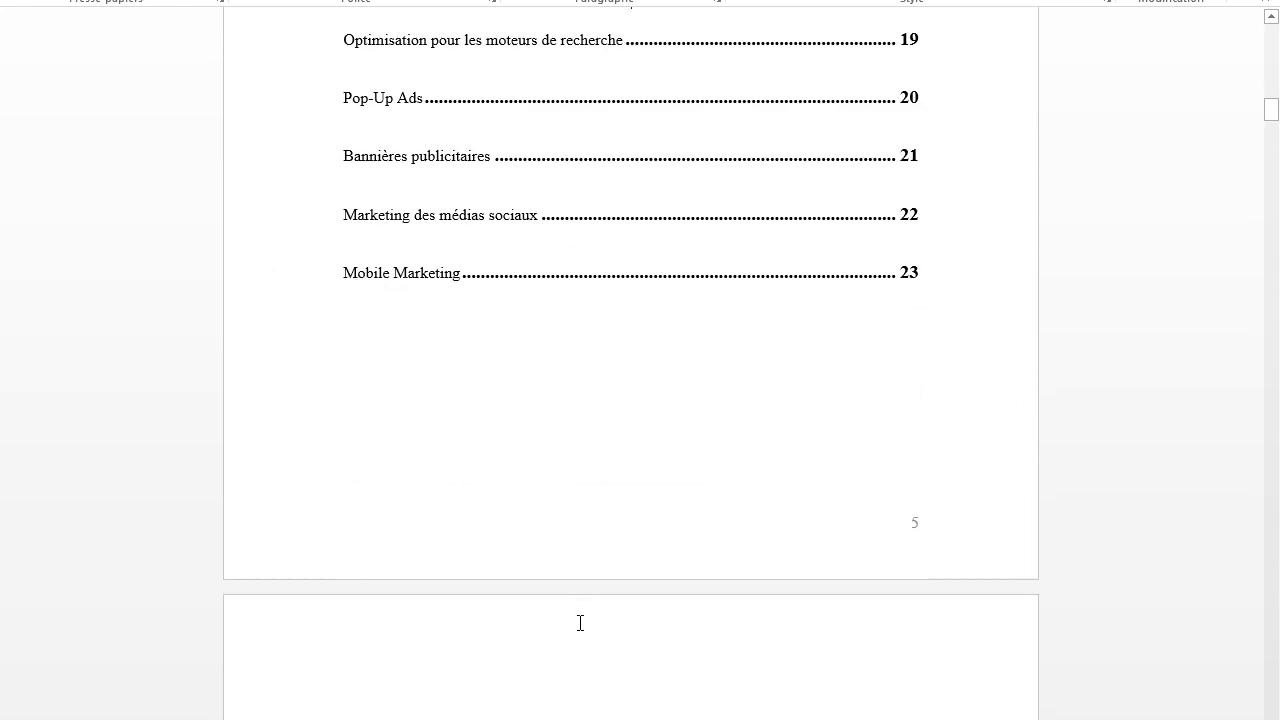
scroll(580, 622, up, 10)
scroll(500, 563, down, 2)
scroll(589, 495, down, 9)
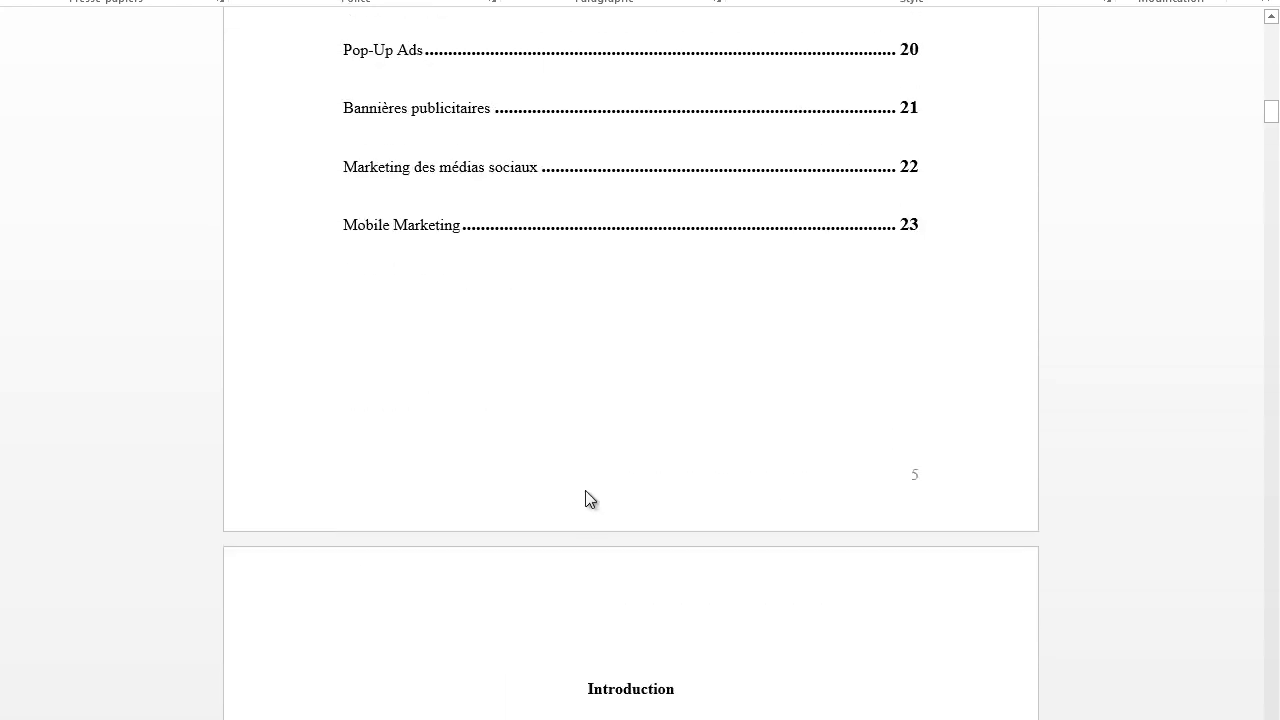
scroll(594, 500, down, 5)
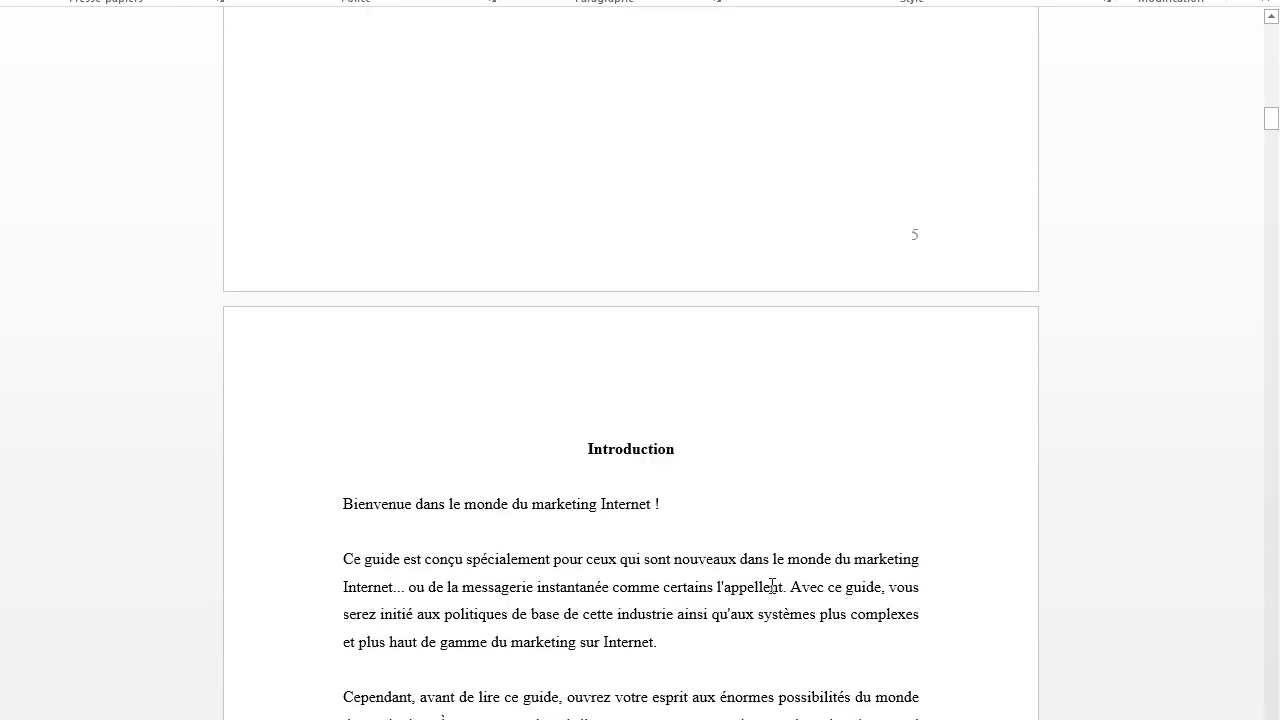
Remove the empty line above the Introduction heading on page 6 and keep the heading centred.
scroll(700, 420, down, 1)
click(642, 292)
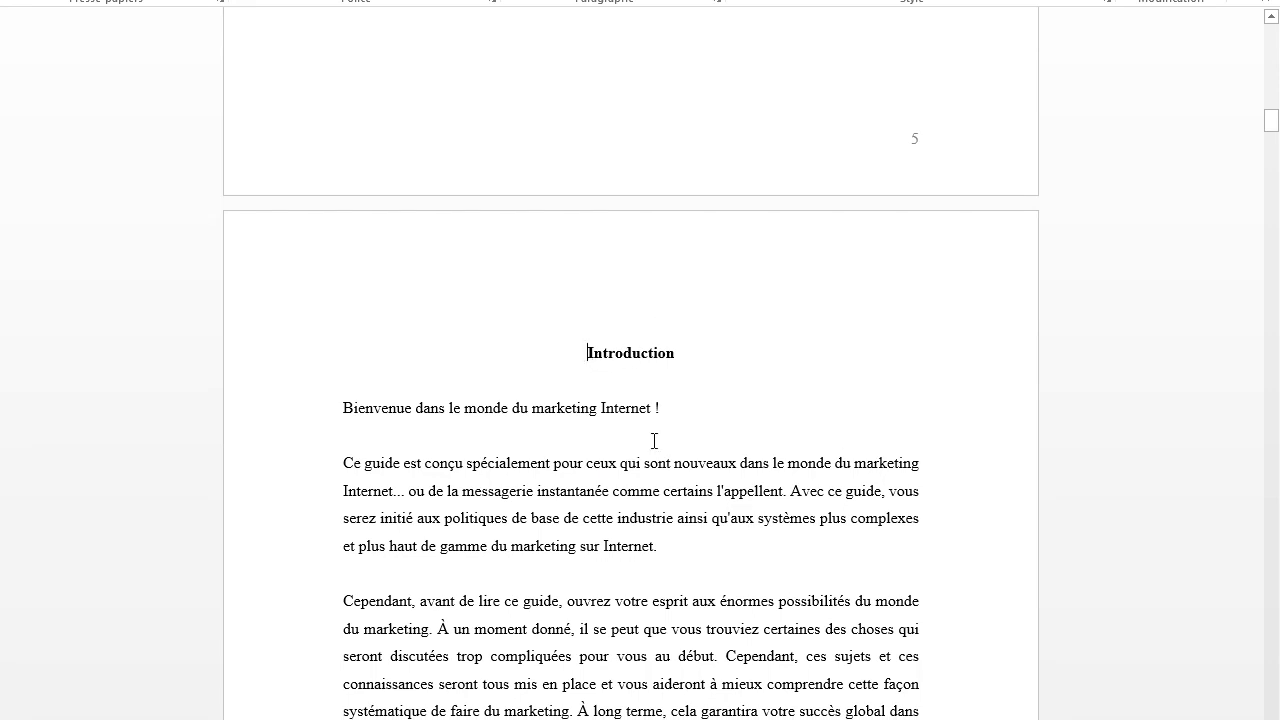
key(ctrl+shift+g)
key(BackSpace)
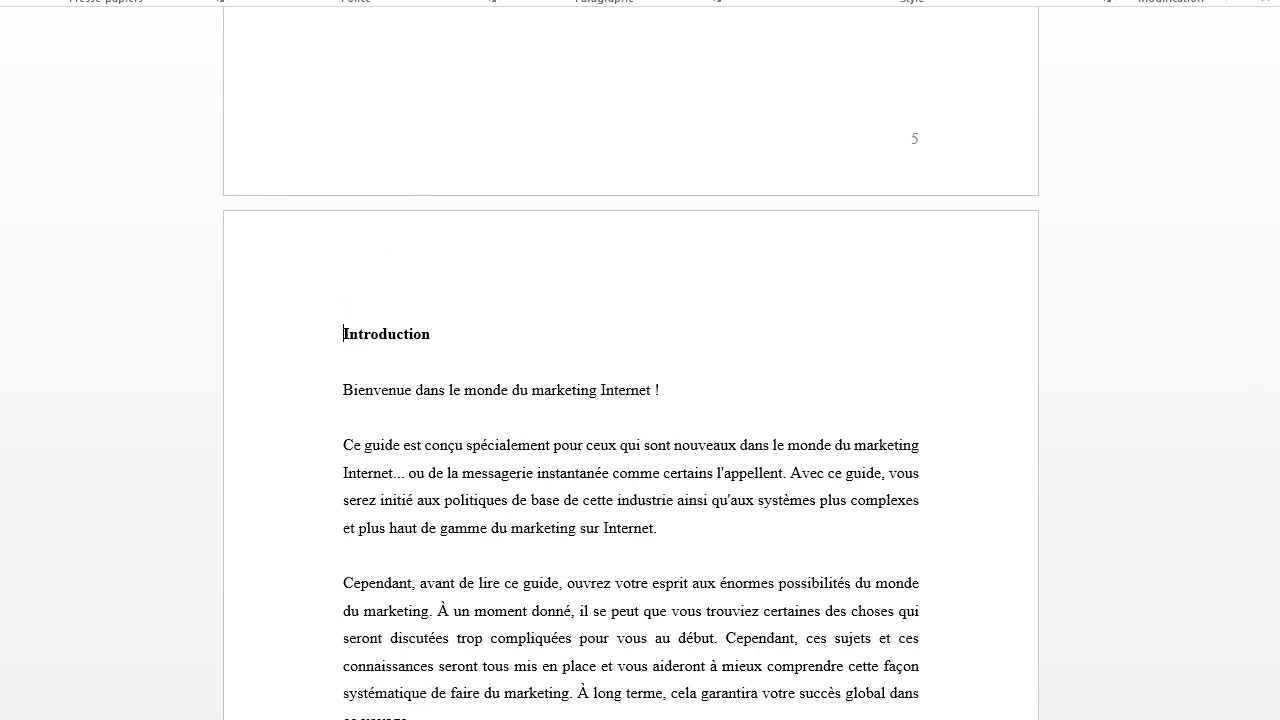
key(ctrl+e)
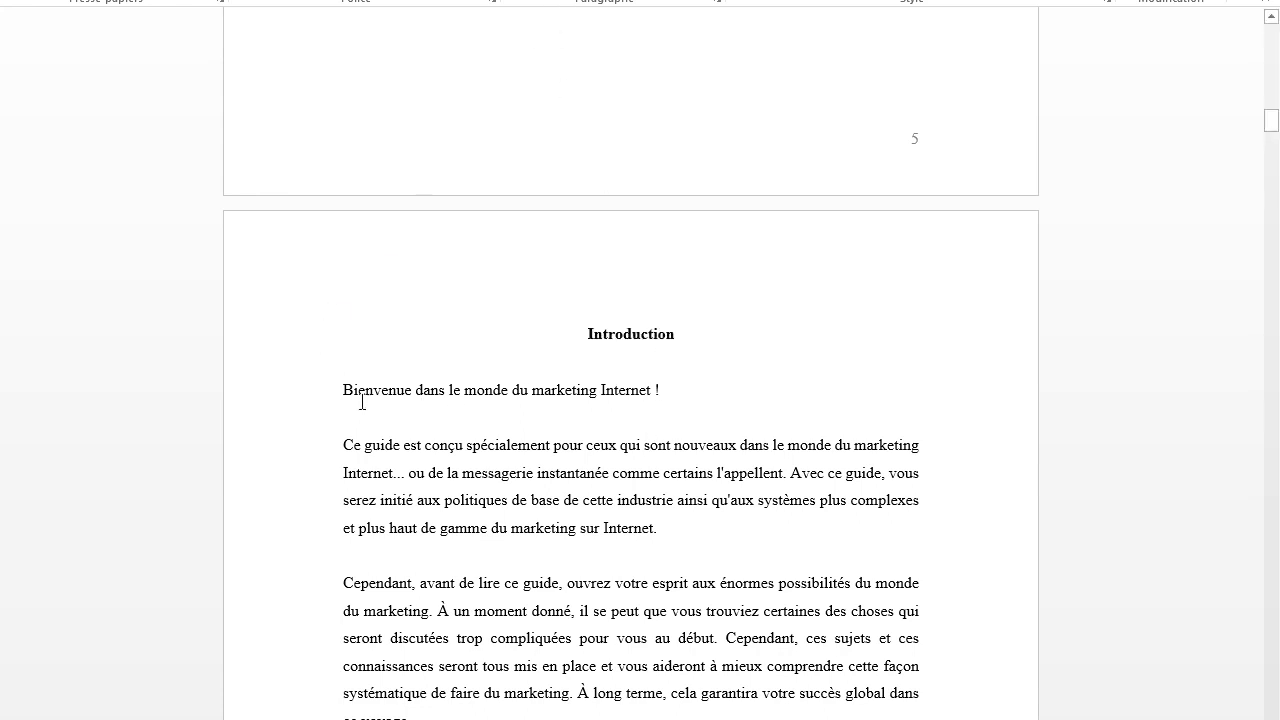
Insert a blank line below the Introduction heading and apply the Titre style to the heading.
click(344, 391)
key(Return)
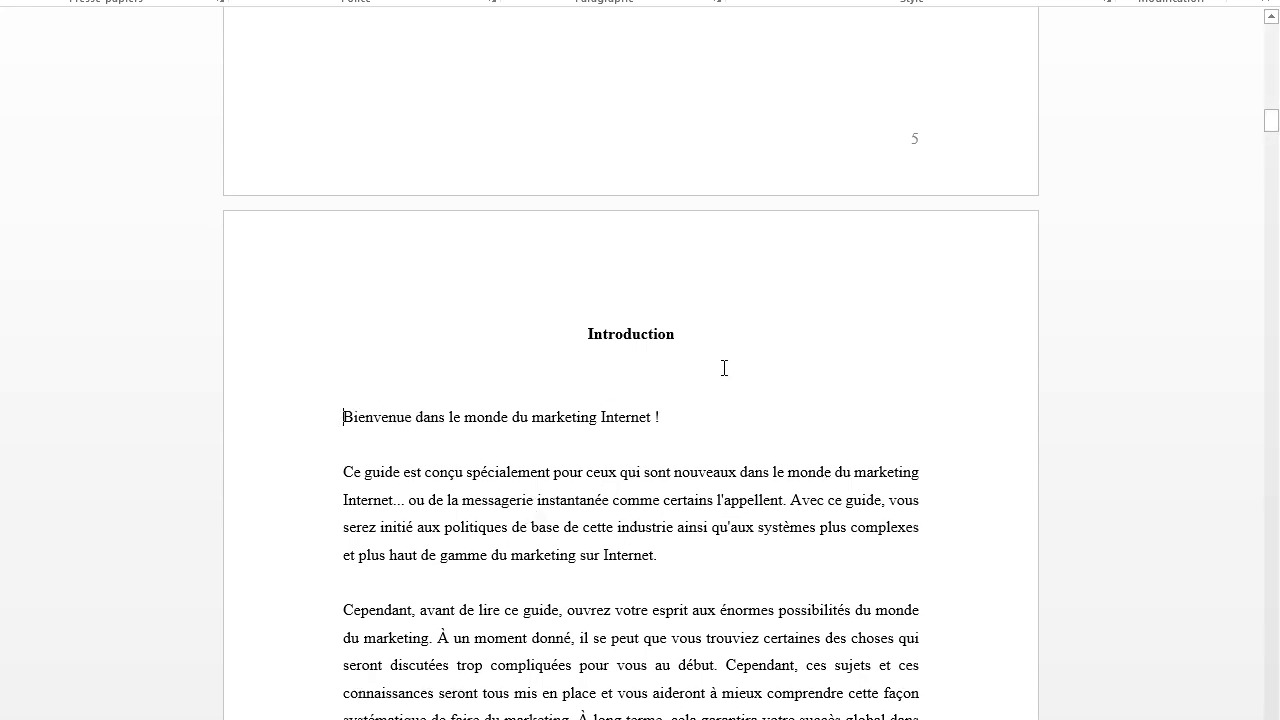
click(272, 332)
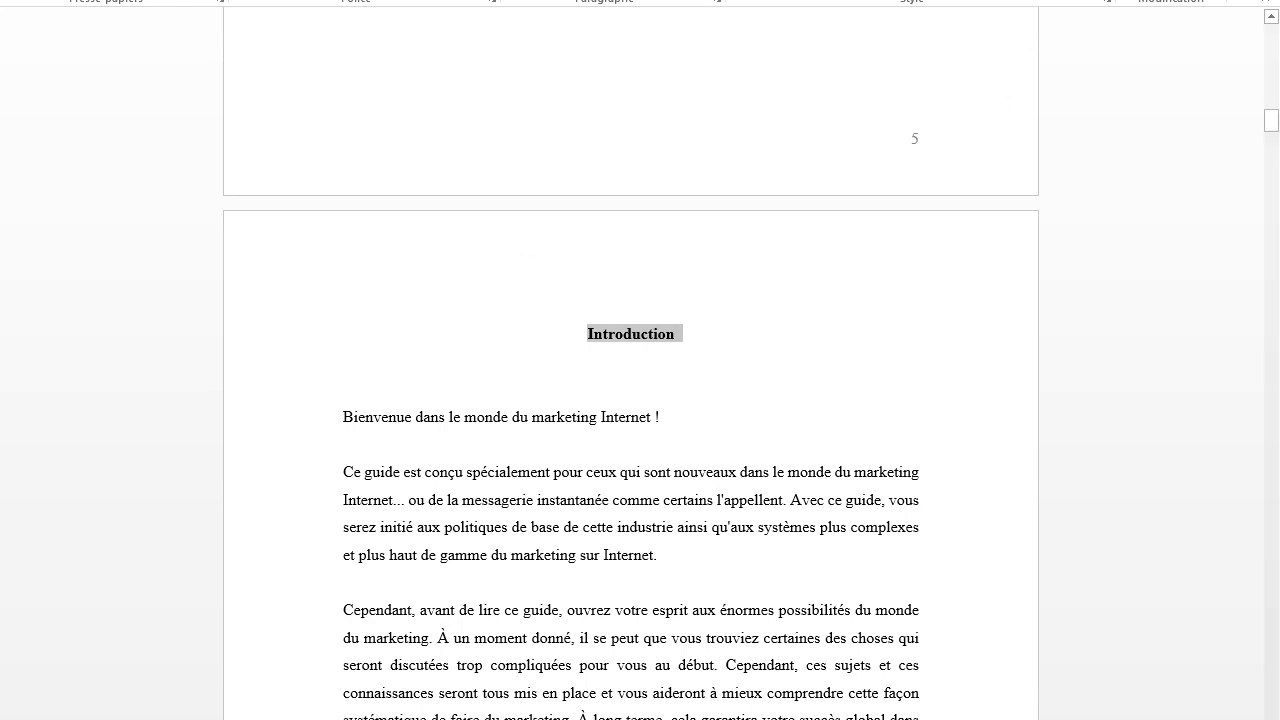
click(1040, 2)
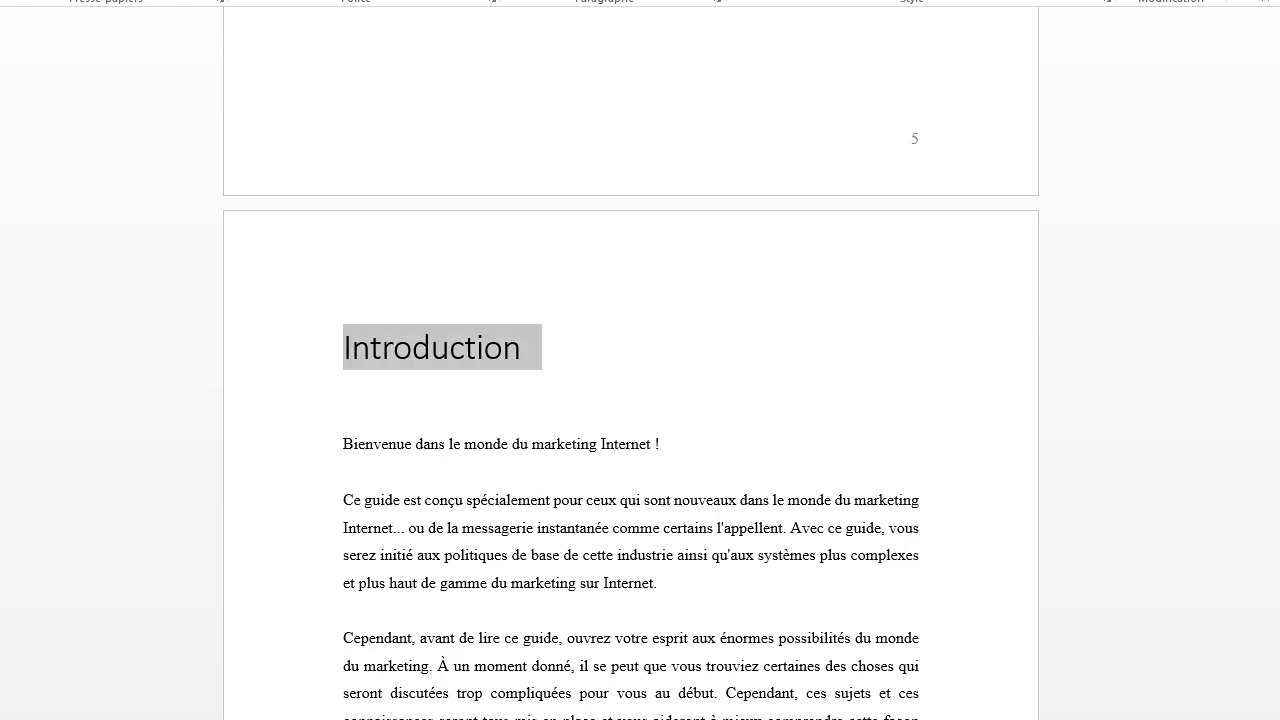
Modify the Titre style to be bold, centred and set in Arial Black.
right_click(1038, 1)
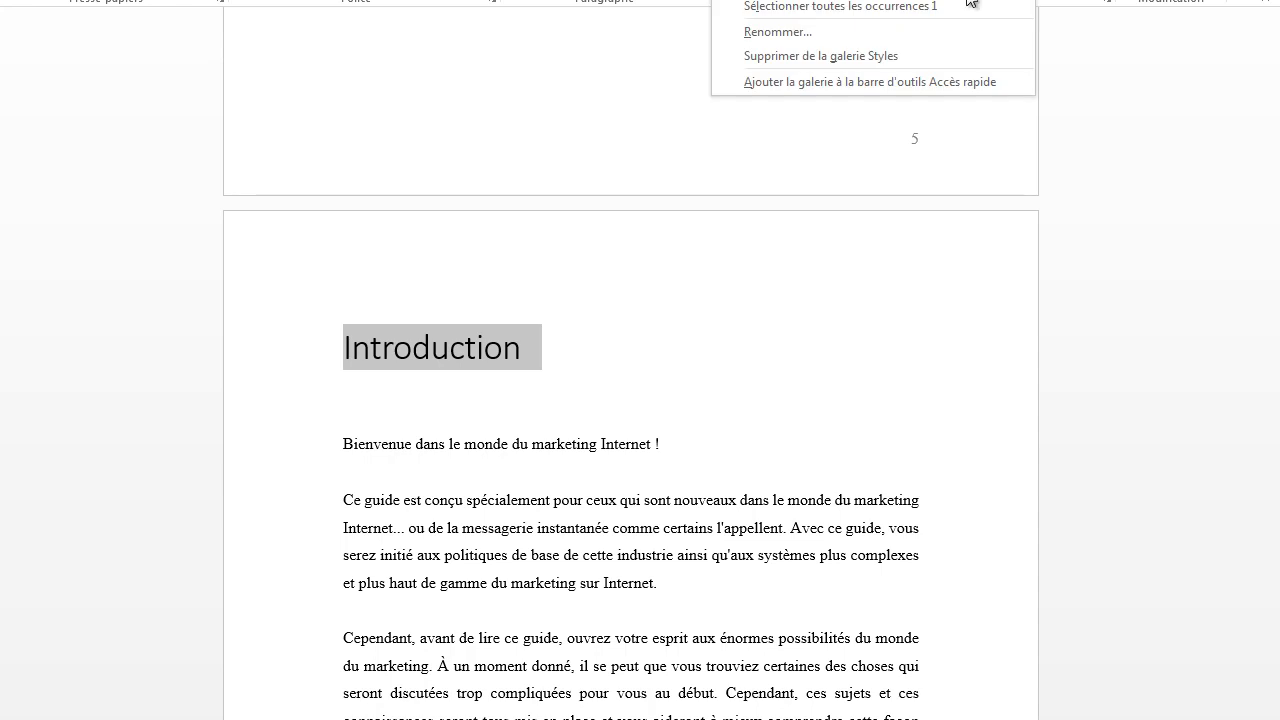
click(853, 1)
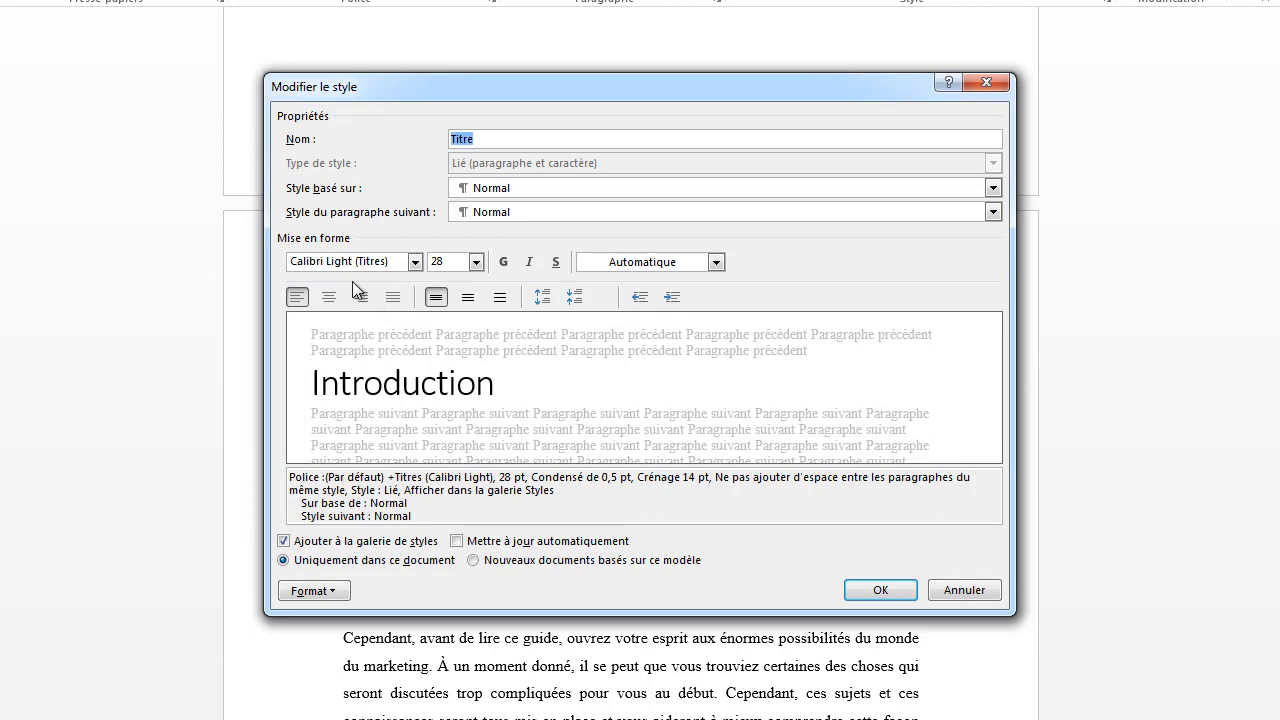
click(504, 262)
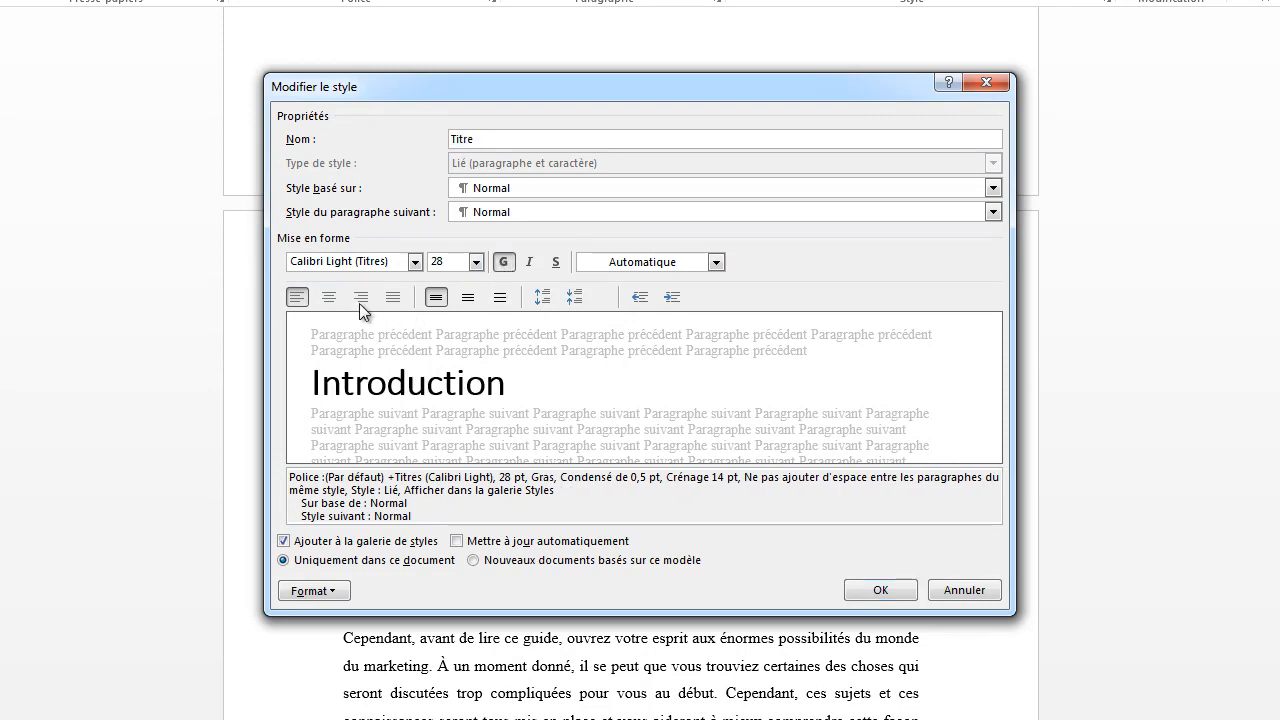
click(329, 297)
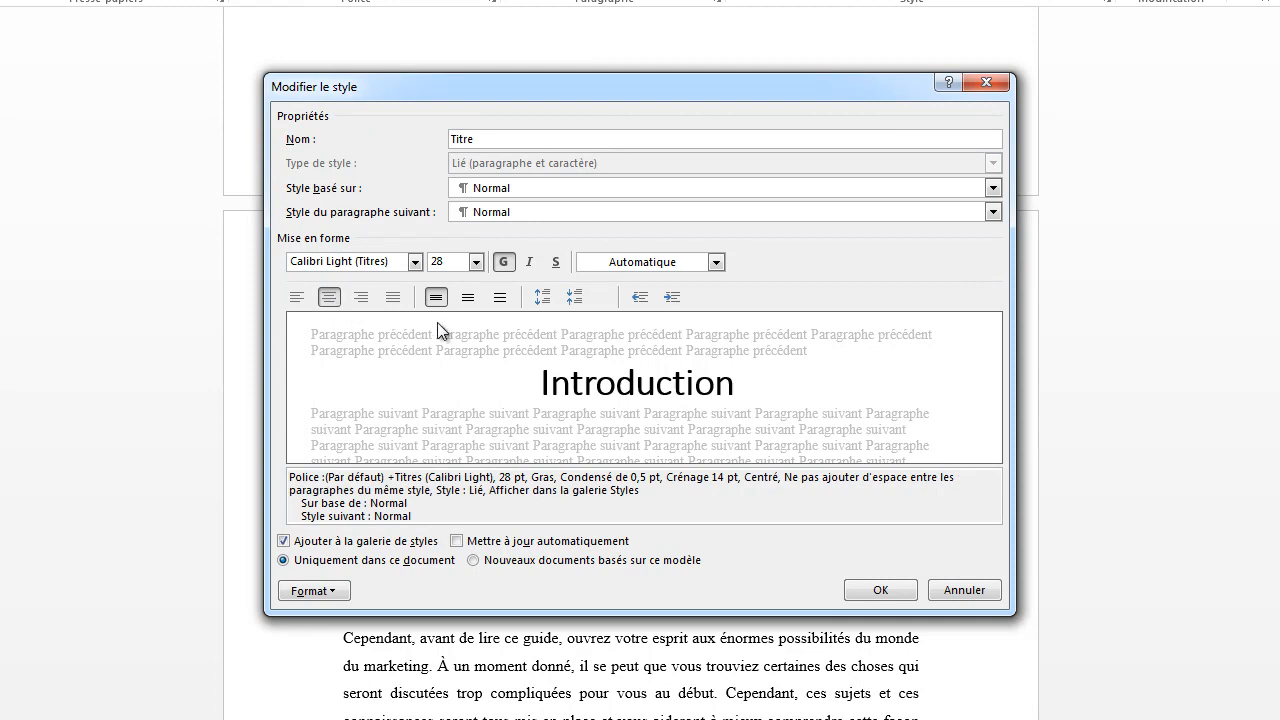
click(412, 264)
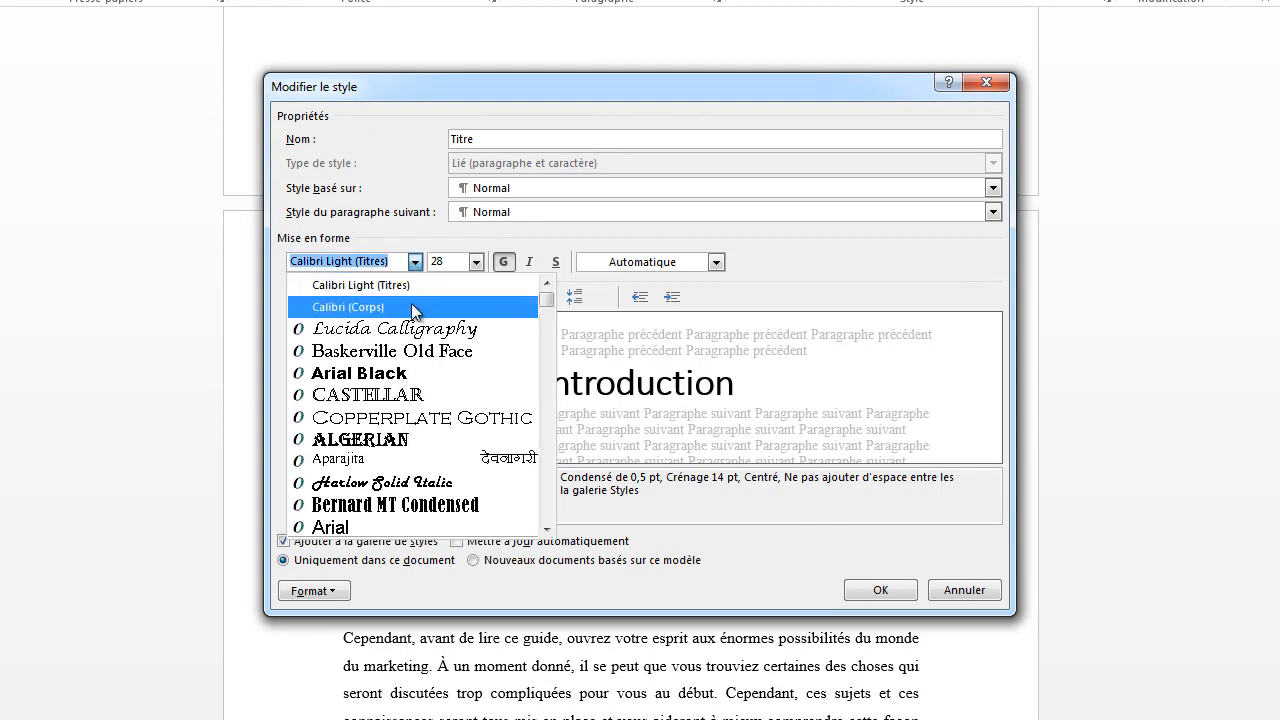
click(411, 372)
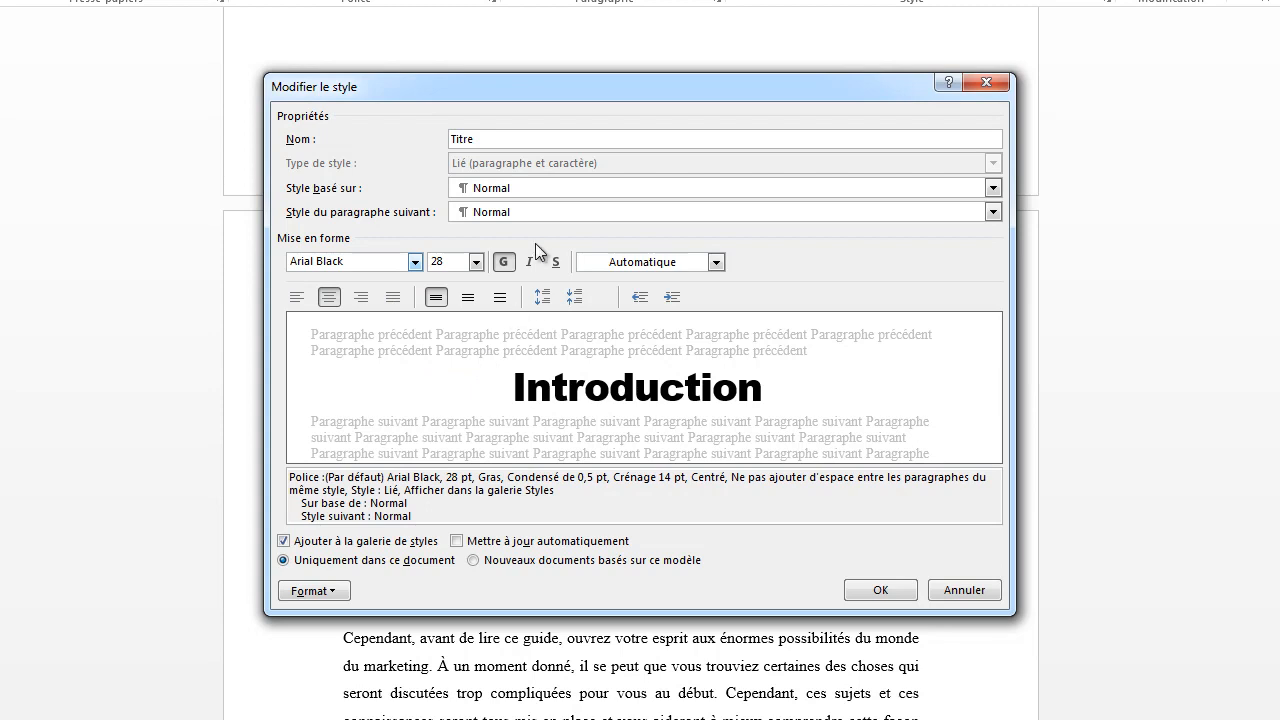
click(866, 590)
click(778, 605)
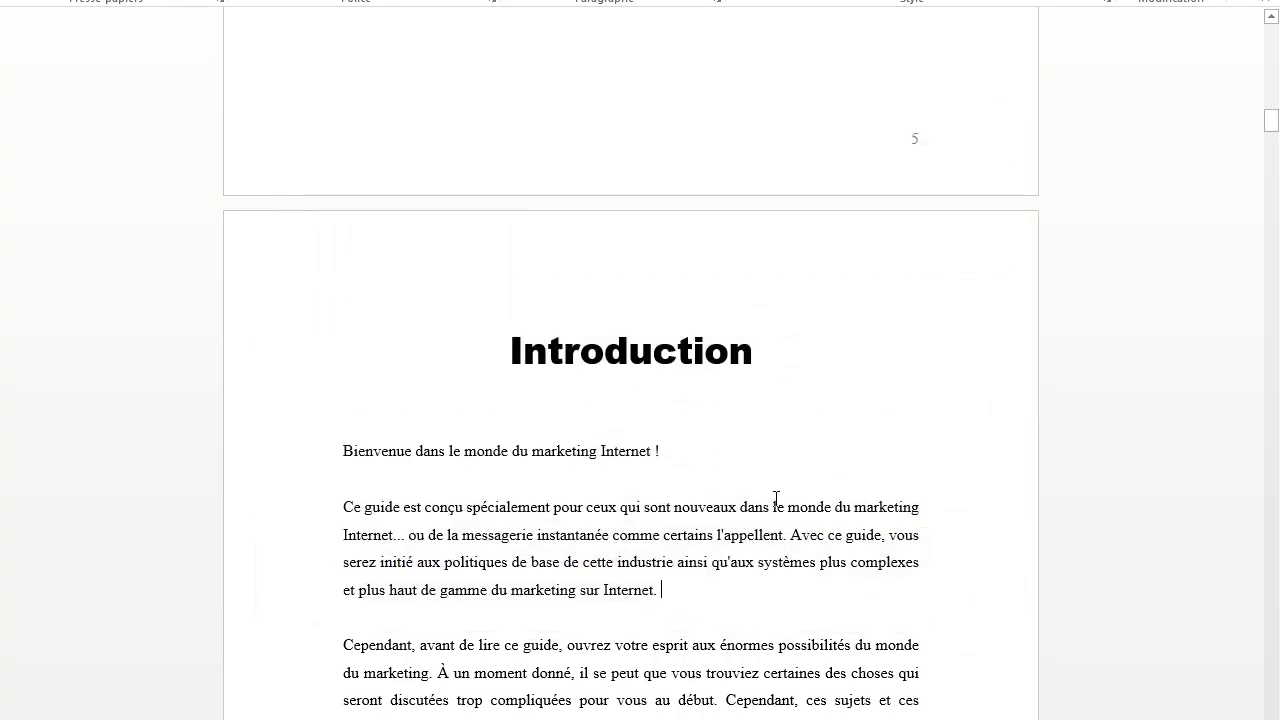
click(506, 352)
click(494, 378)
click(318, 358)
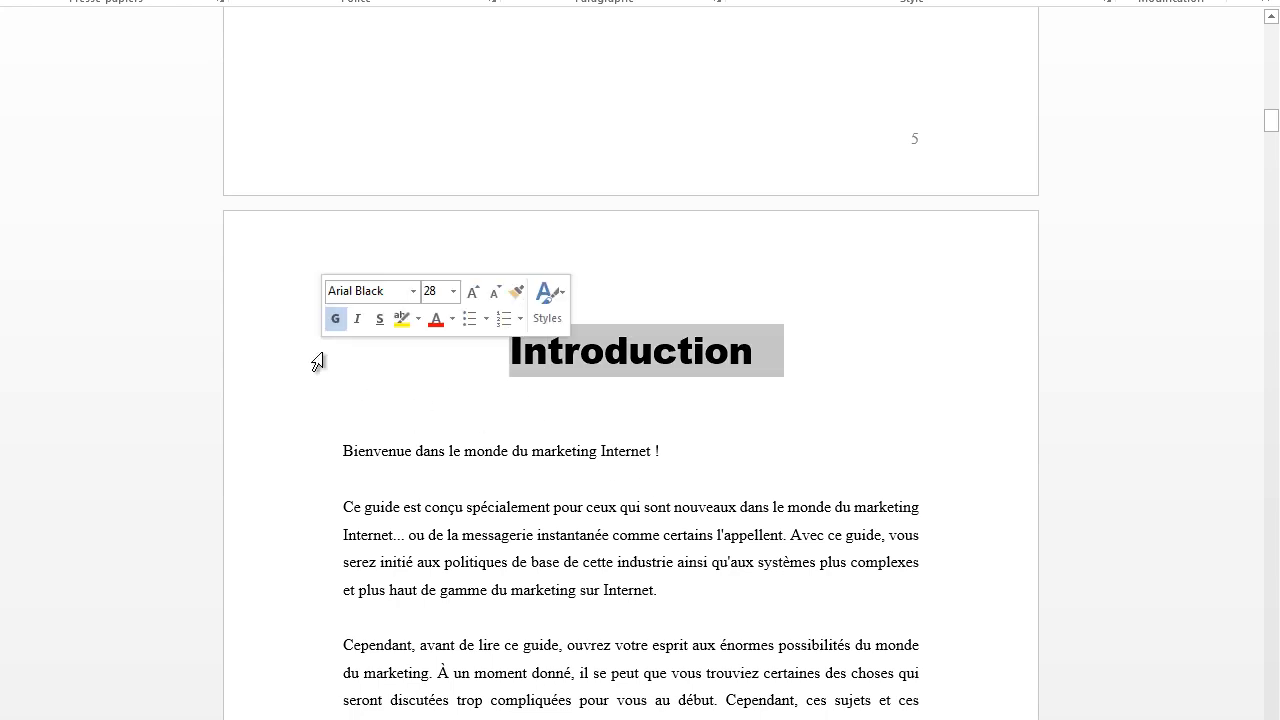
click(682, 534)
Delete the "Let's Make Money Online" banner image below the Introduction text on page 6.
scroll(684, 534, down, 4)
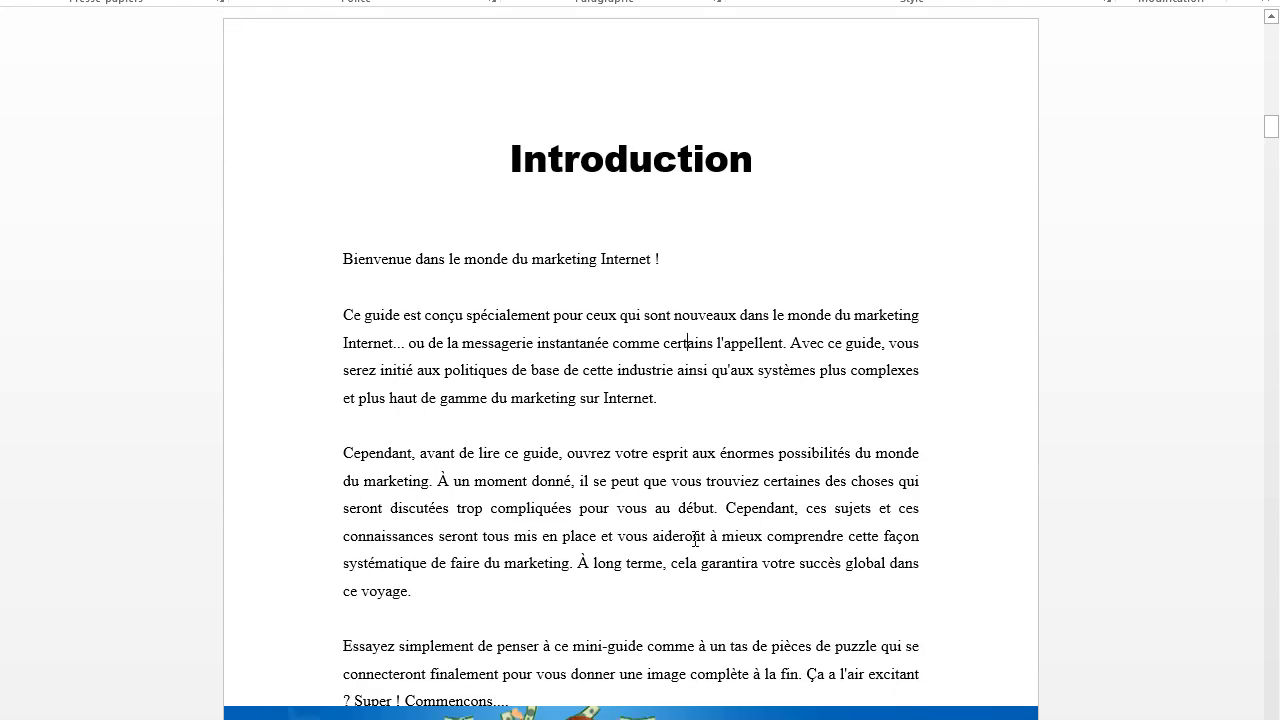
scroll(695, 540, down, 4)
click(690, 568)
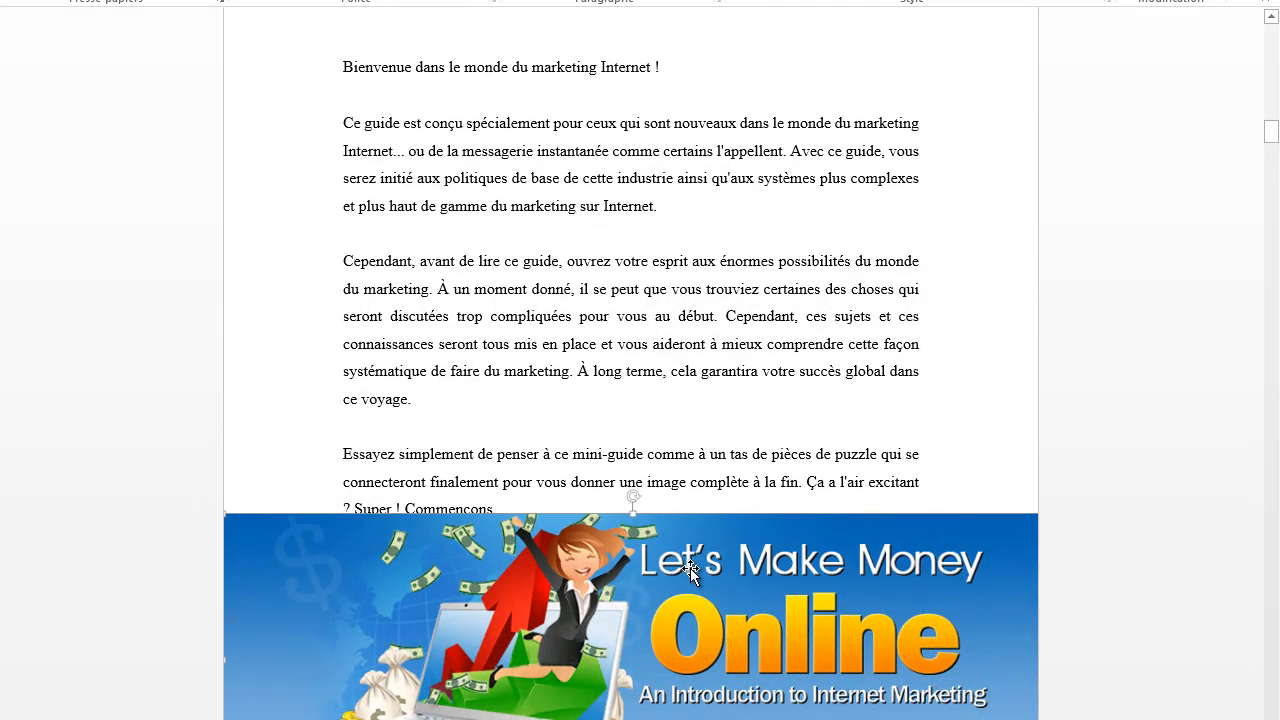
key(Delete)
Remove all the empty lines above the "Qu'est-ce que le marketing Internet ?" heading.
scroll(690, 568, down, 7)
scroll(695, 568, down, 6)
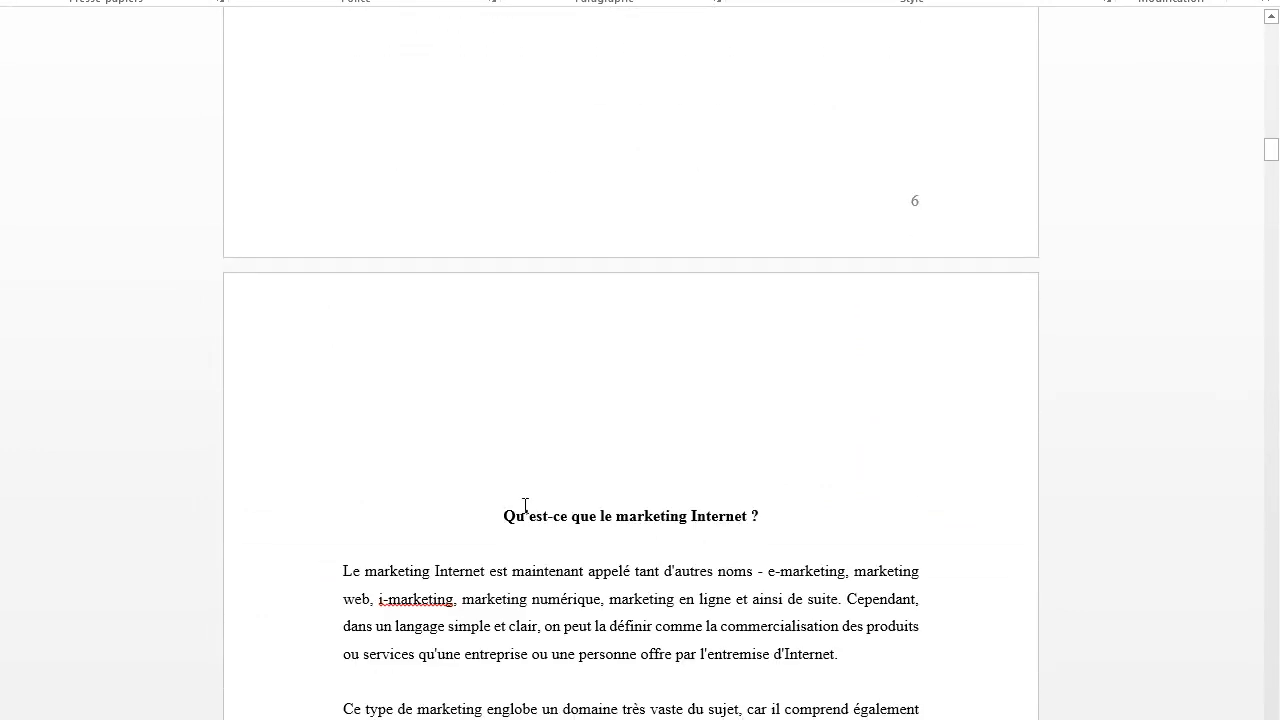
click(595, 464)
key(BackSpace)
key(BackSpace)
key(BackSpace)
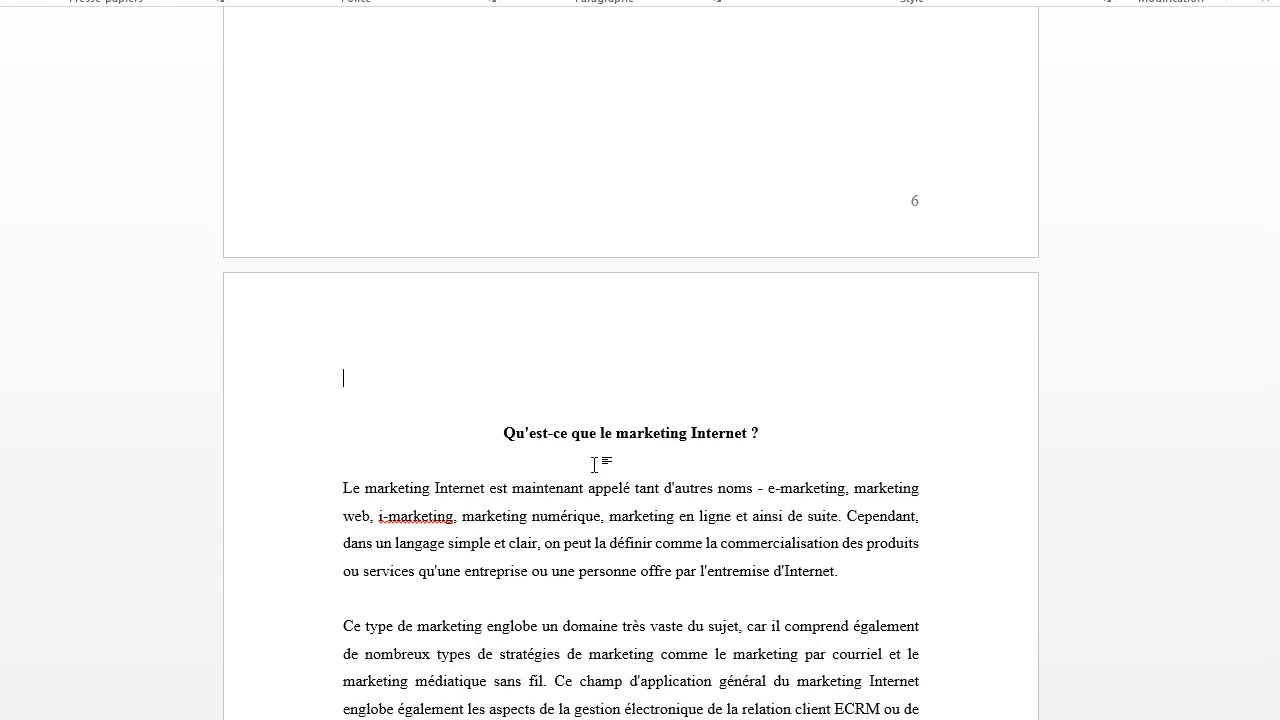
key(Delete)
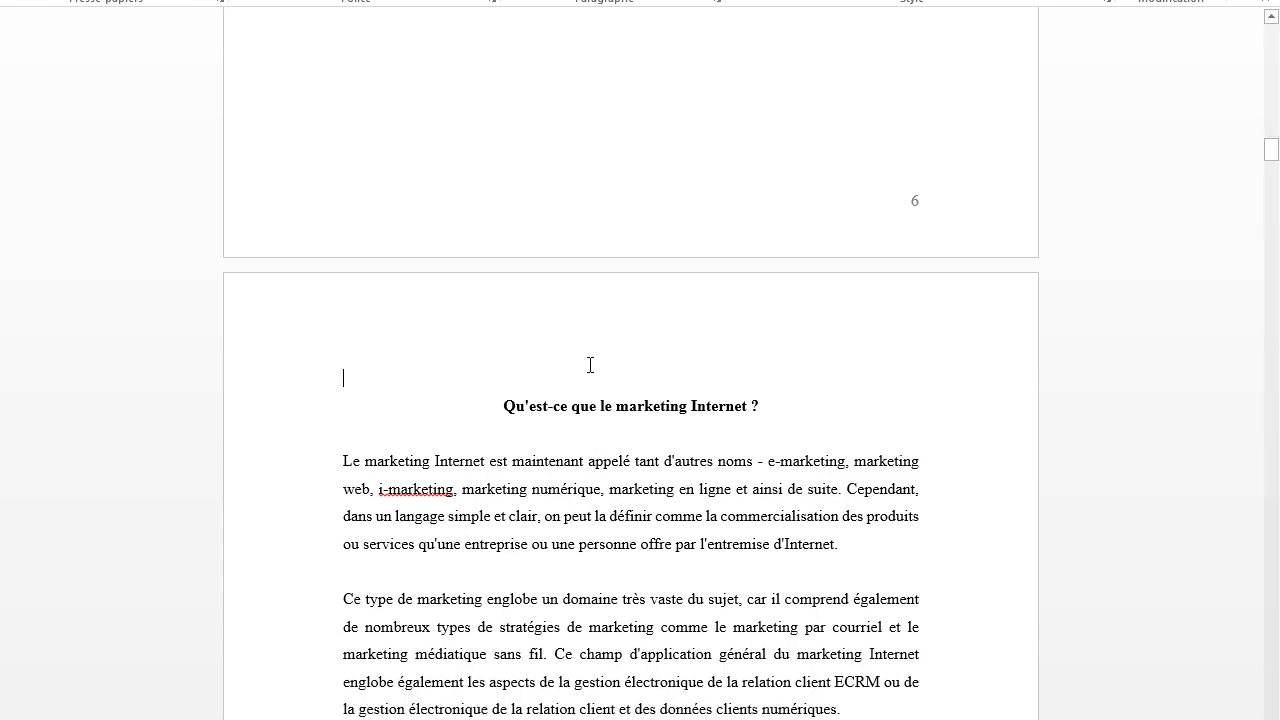
key(BackSpace)
Apply the Titre style to the "Qu'est-ce que le marketing Internet ?" heading and insert a blank line below it.
scroll(540, 420, up, 5)
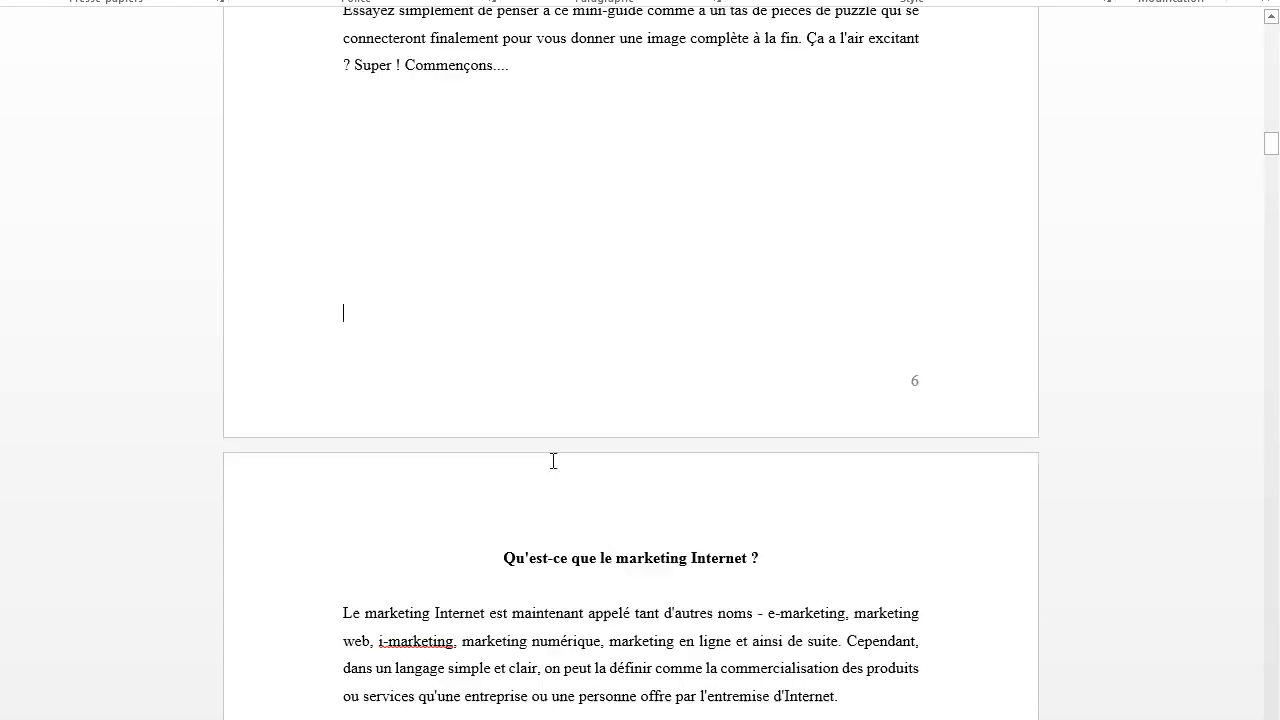
scroll(553, 460, up, 4)
scroll(633, 496, down, 5)
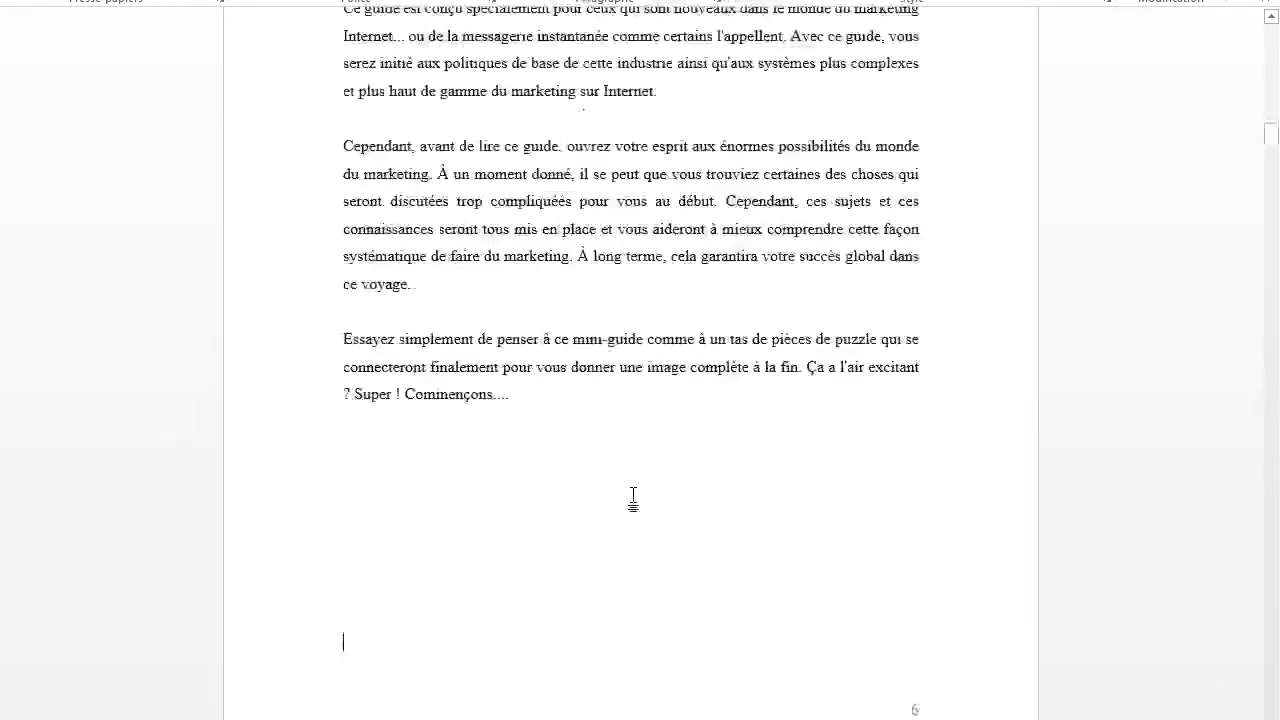
scroll(635, 495, down, 3)
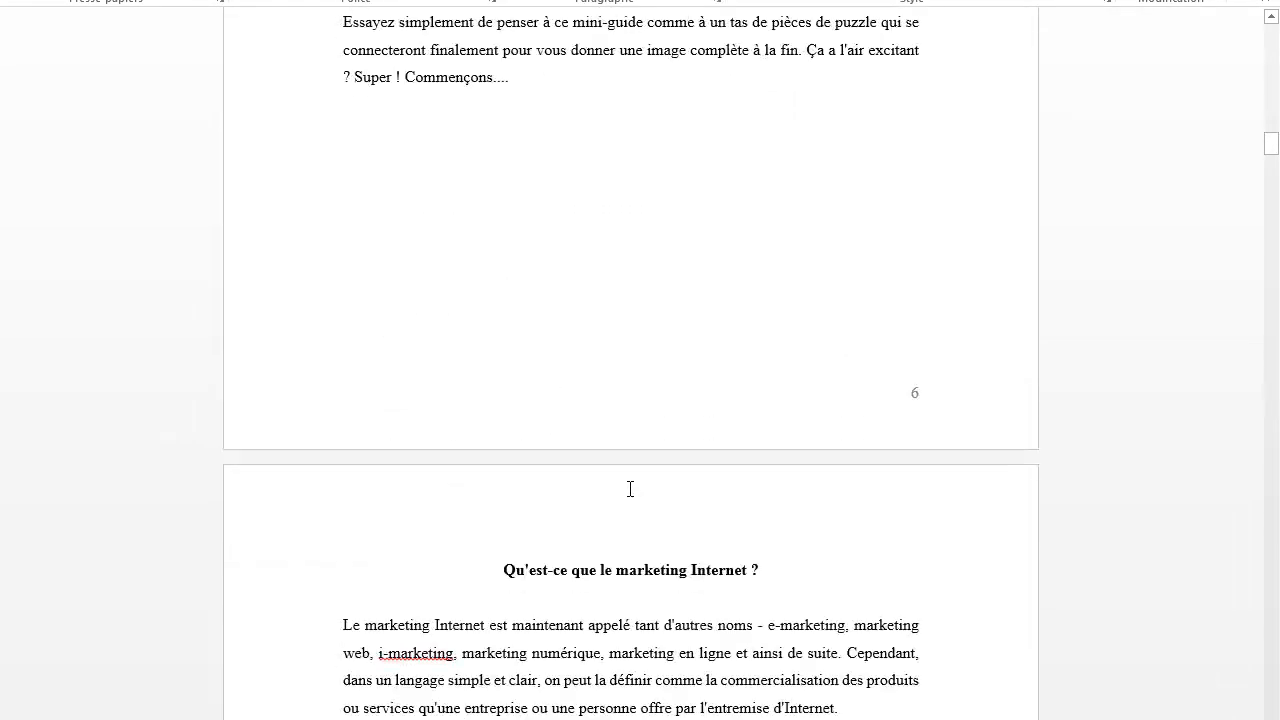
click(296, 533)
click(1040, 1)
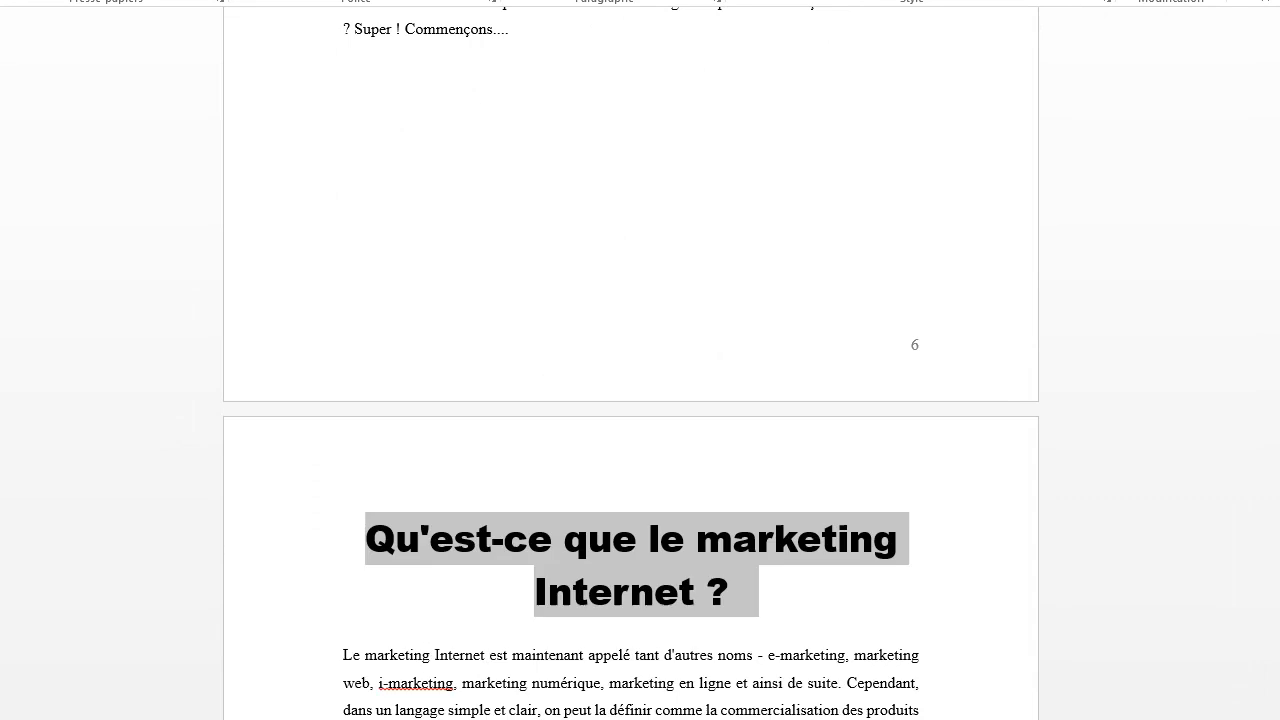
click(831, 665)
scroll(845, 664, down, 4)
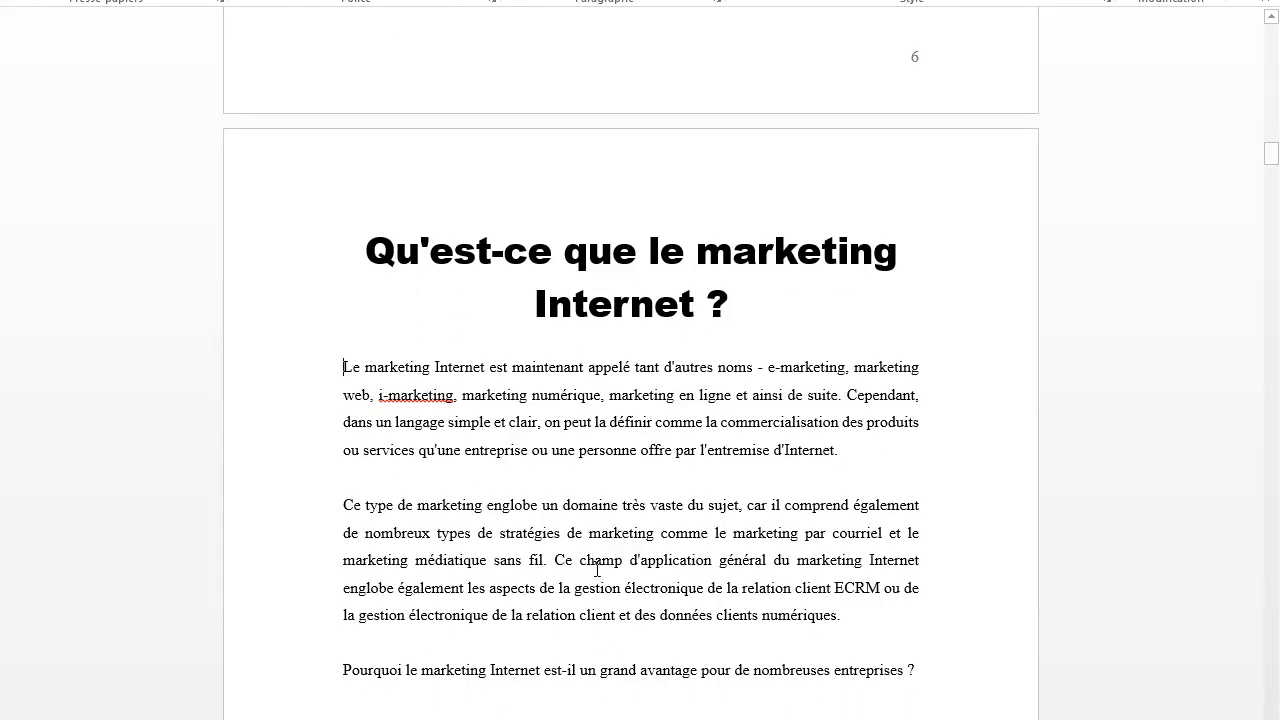
key(Return)
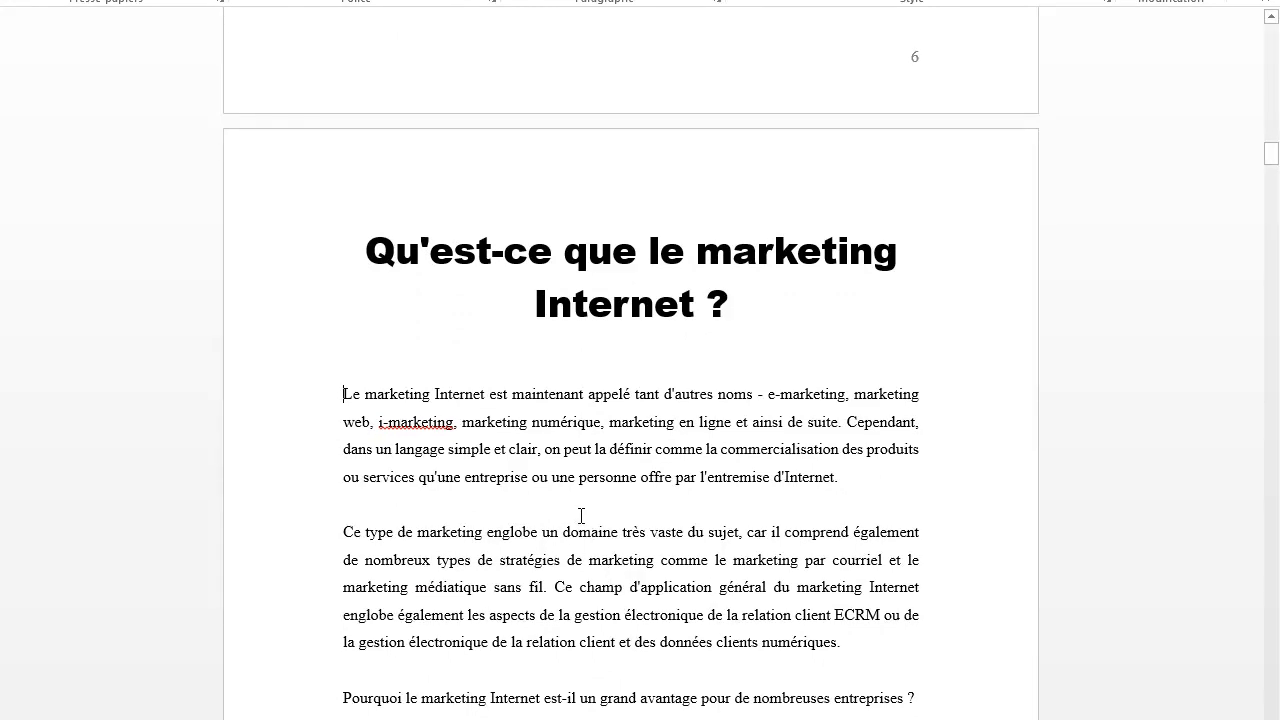
Delete the "Let's Make Money Online" banner image covering the "Le World Wide Web" paragraph on page 7.
scroll(585, 520, down, 5)
scroll(589, 526, up, 5)
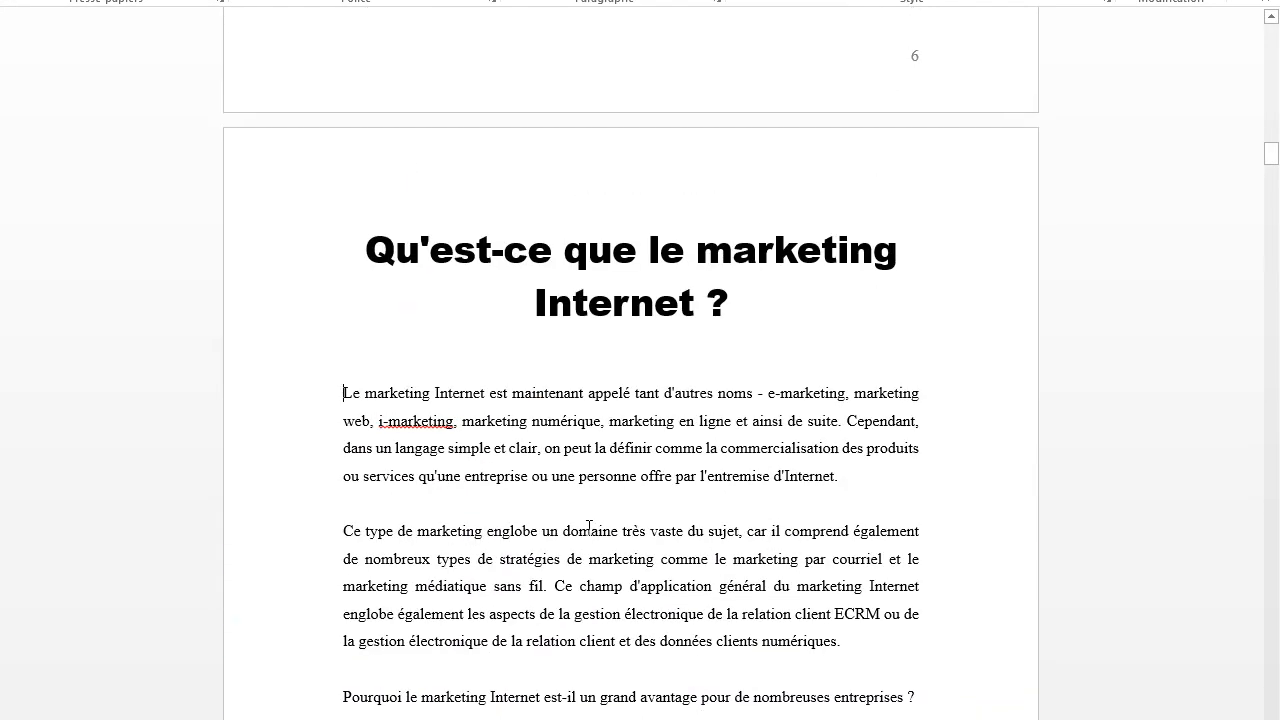
scroll(588, 528, down, 8)
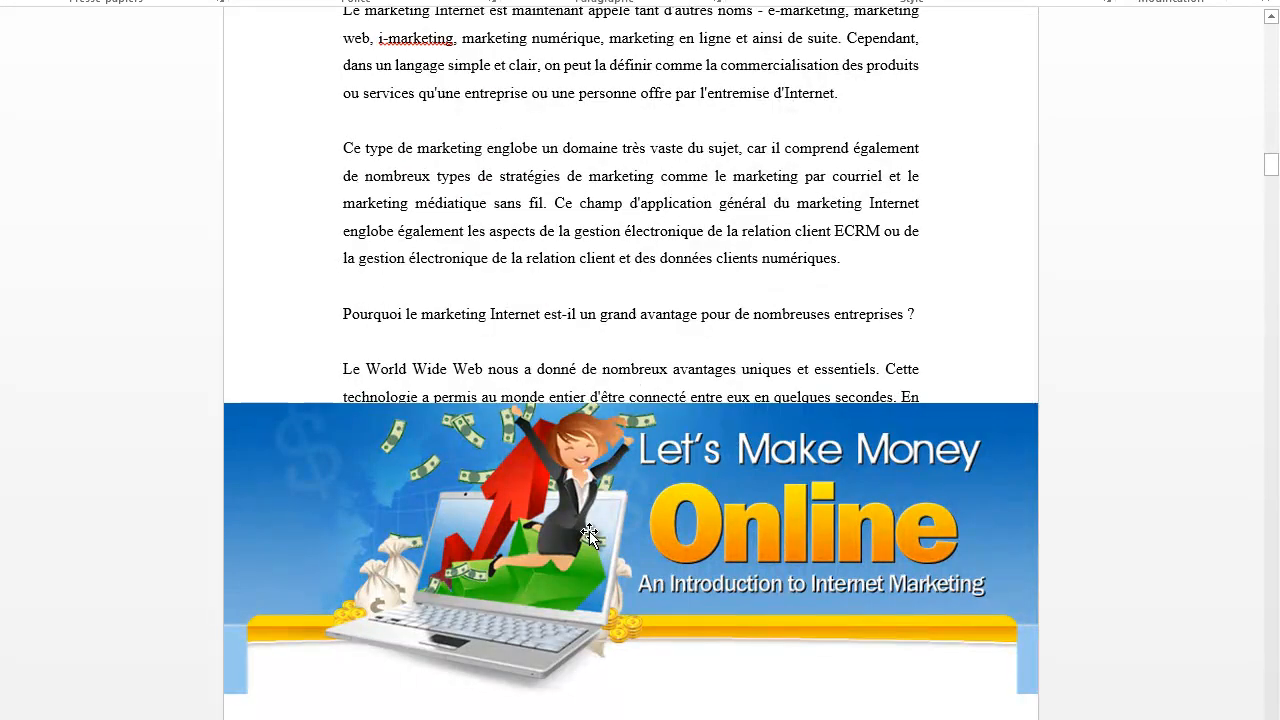
click(589, 536)
key(Delete)
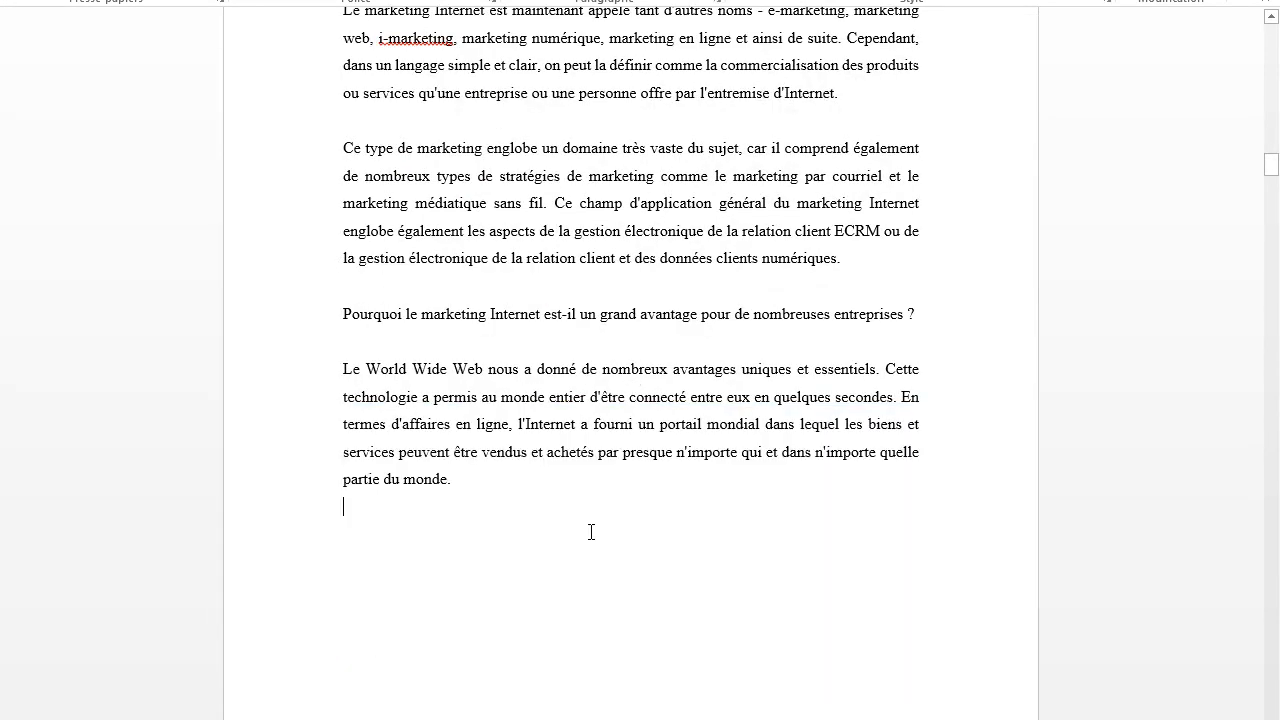
Join the "le plus rapidement possible" fragment to the end of the paragraph above it by removing the line breaks between them.
scroll(591, 532, down, 15)
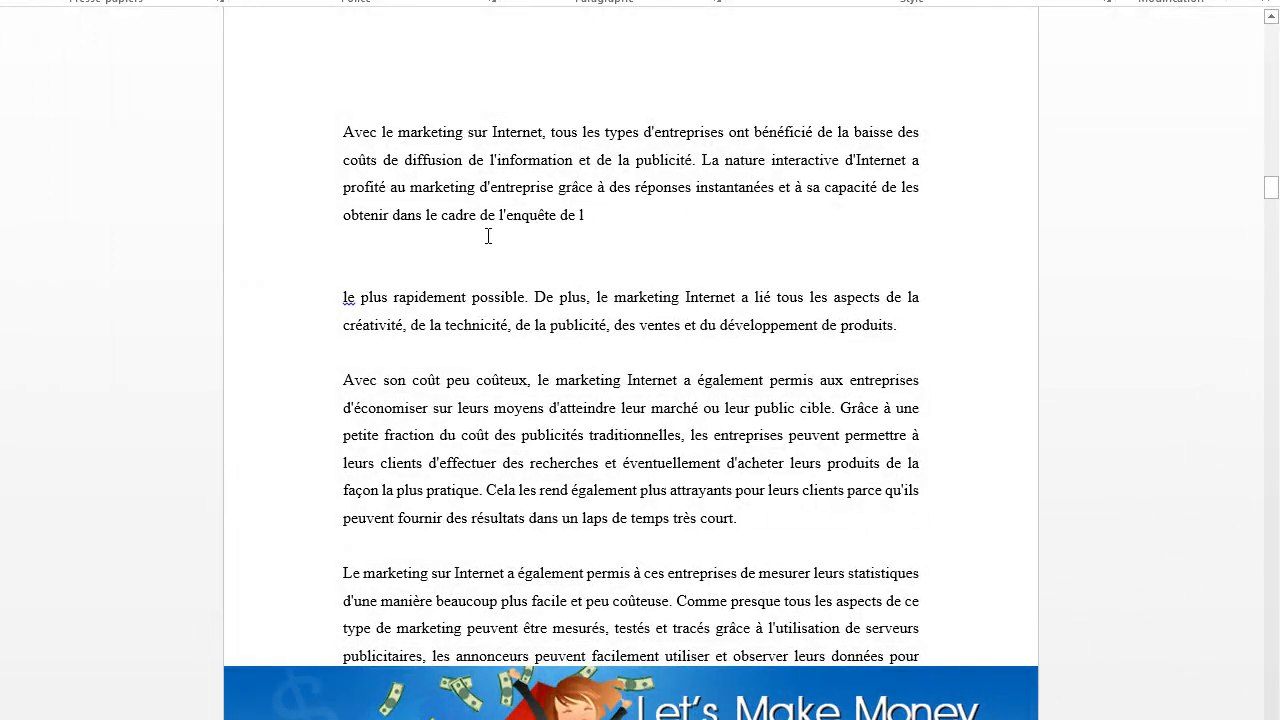
click(343, 297)
key(BackSpace)
key(BackSpace)
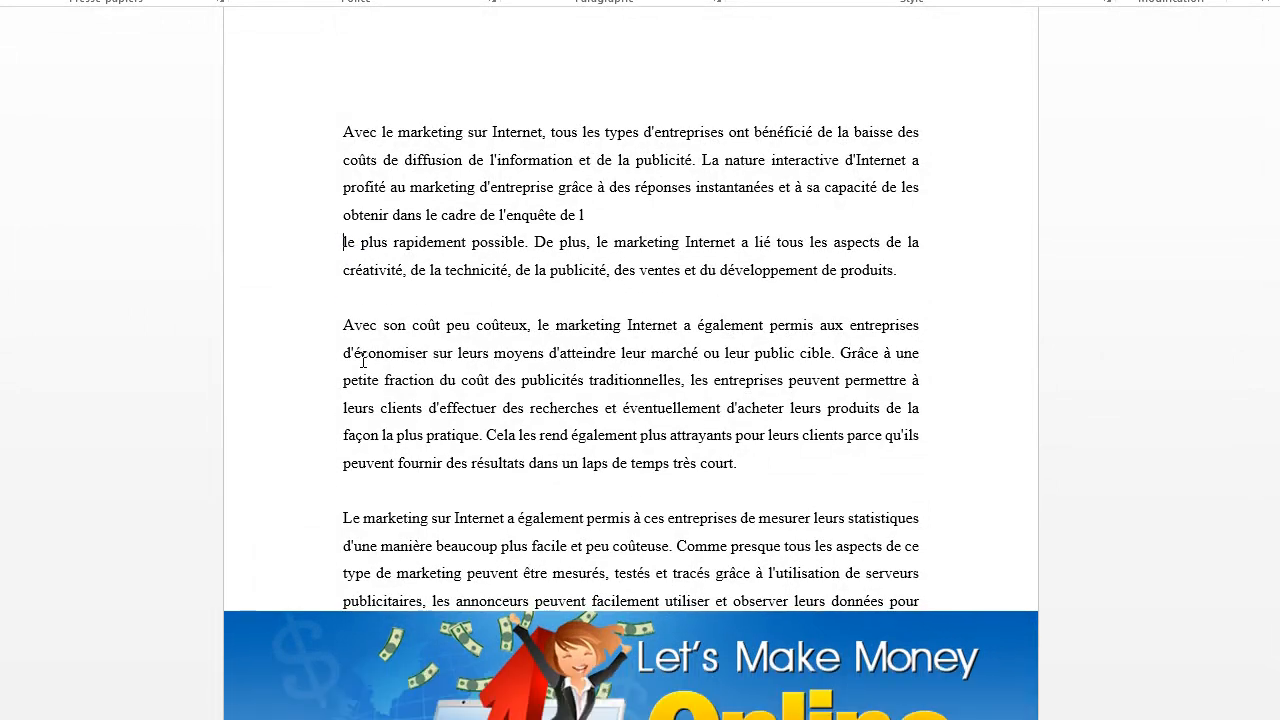
key(BackSpace)
key(BackSpace)
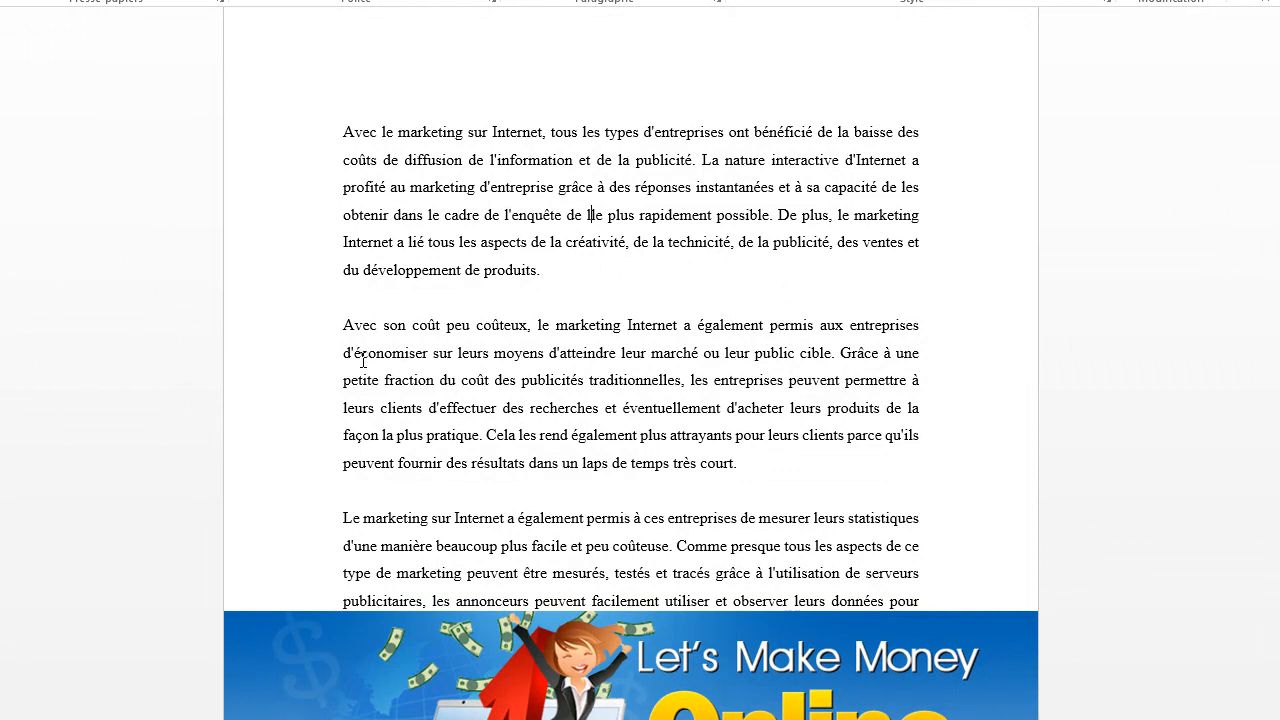
Remove the stray "de l" between "l'enquête" and "le plus rapidement possible".
key(BackSpace)
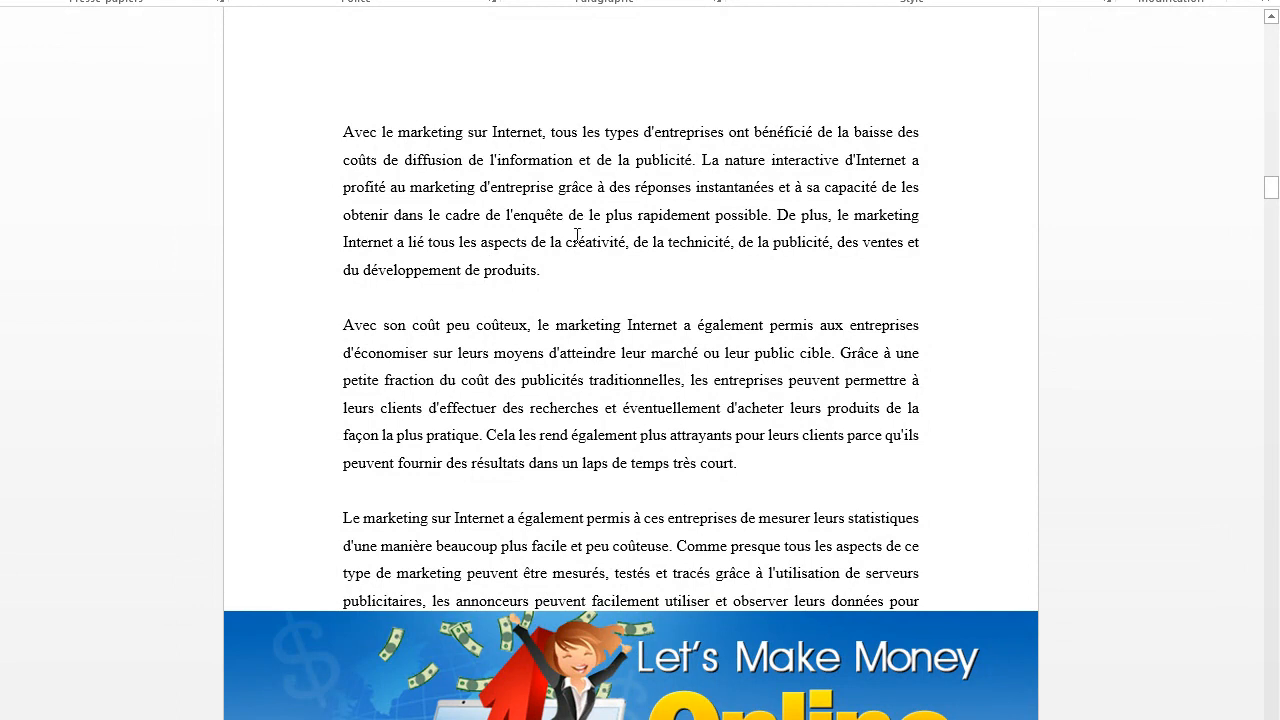
key(BackSpace)
key(BackSpace)
key(BackSpace)
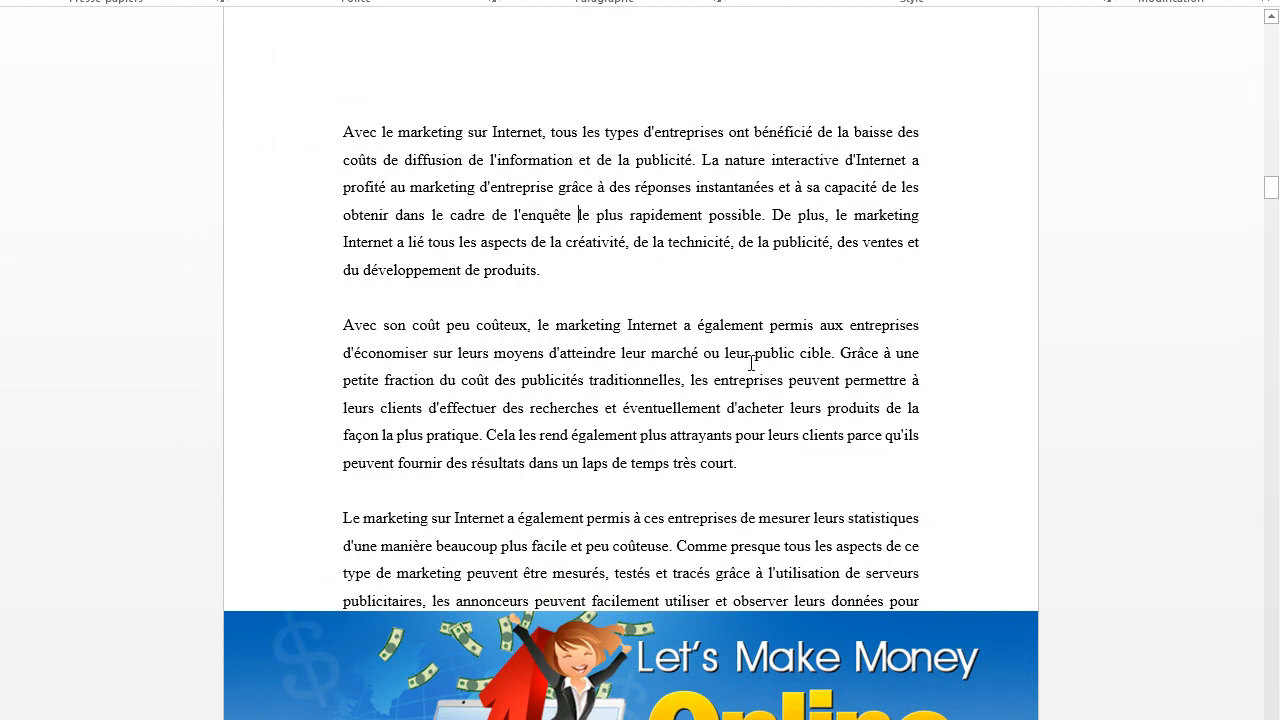
Delete the banner image on page 8 and join the "toutes leurs campagnes" text to the line ending in "Les résultats de".
scroll(751, 363, down, 5)
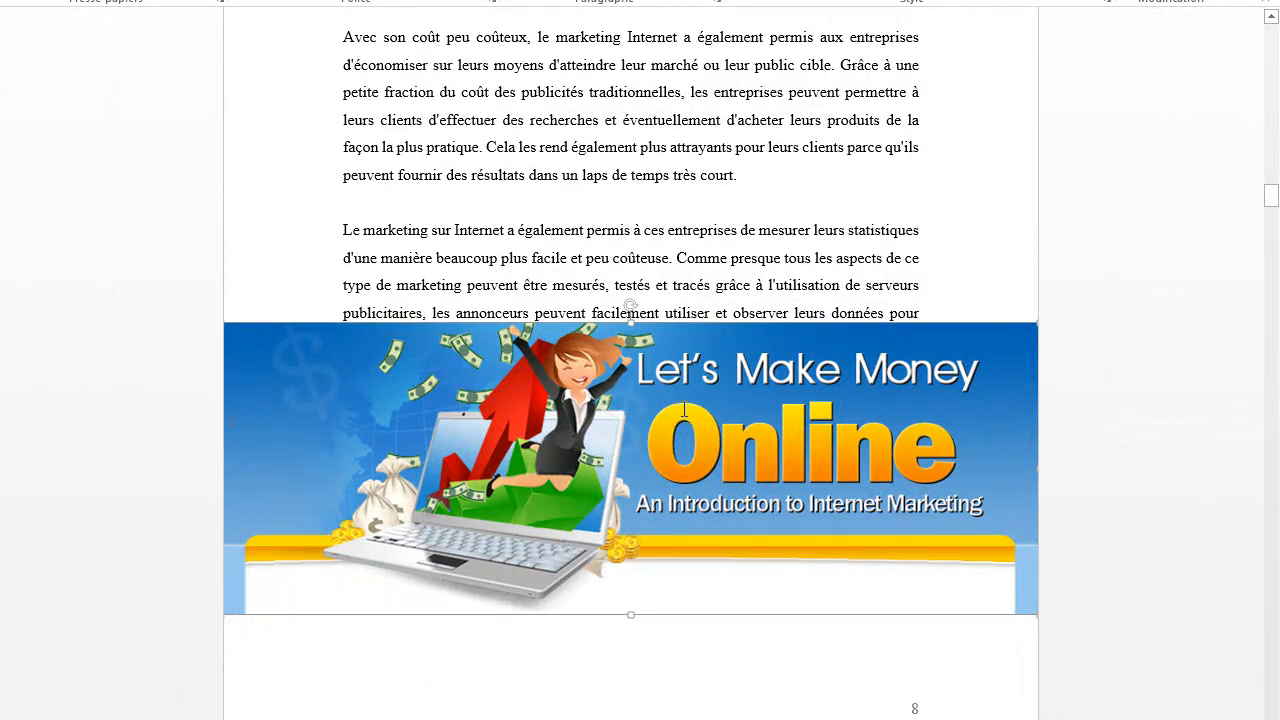
scroll(684, 409, down, 5)
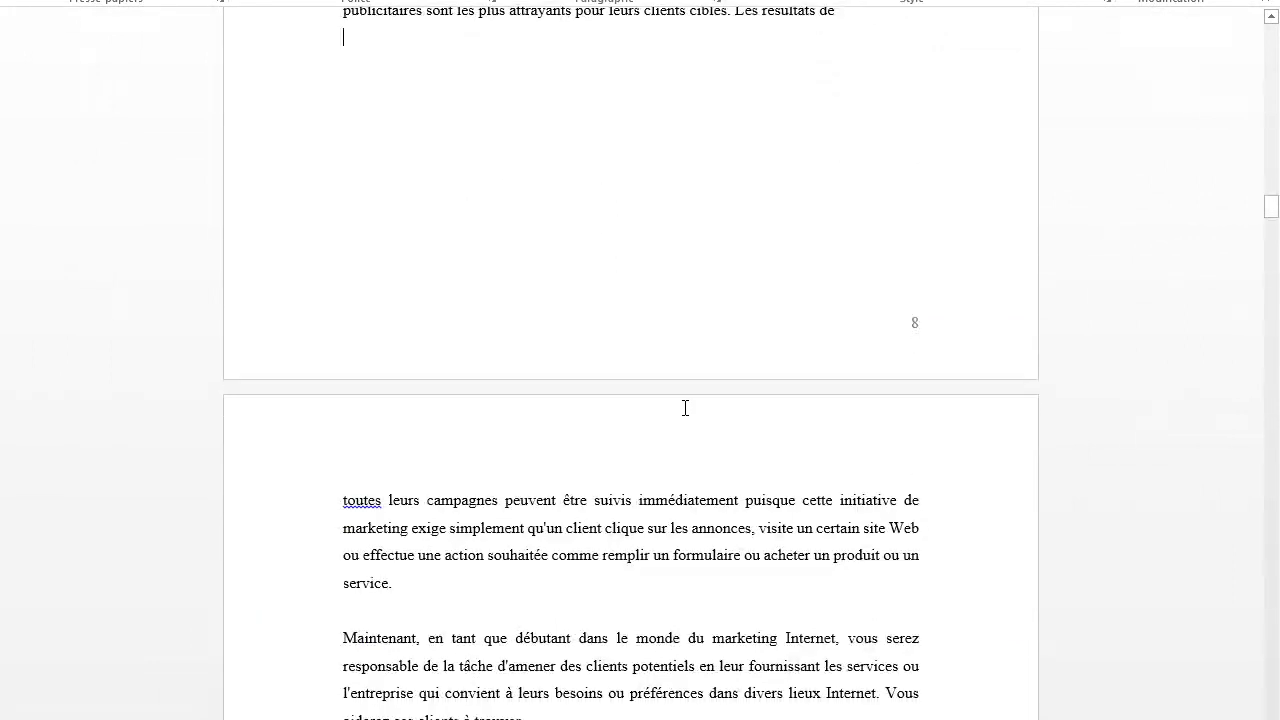
scroll(686, 408, up, 3)
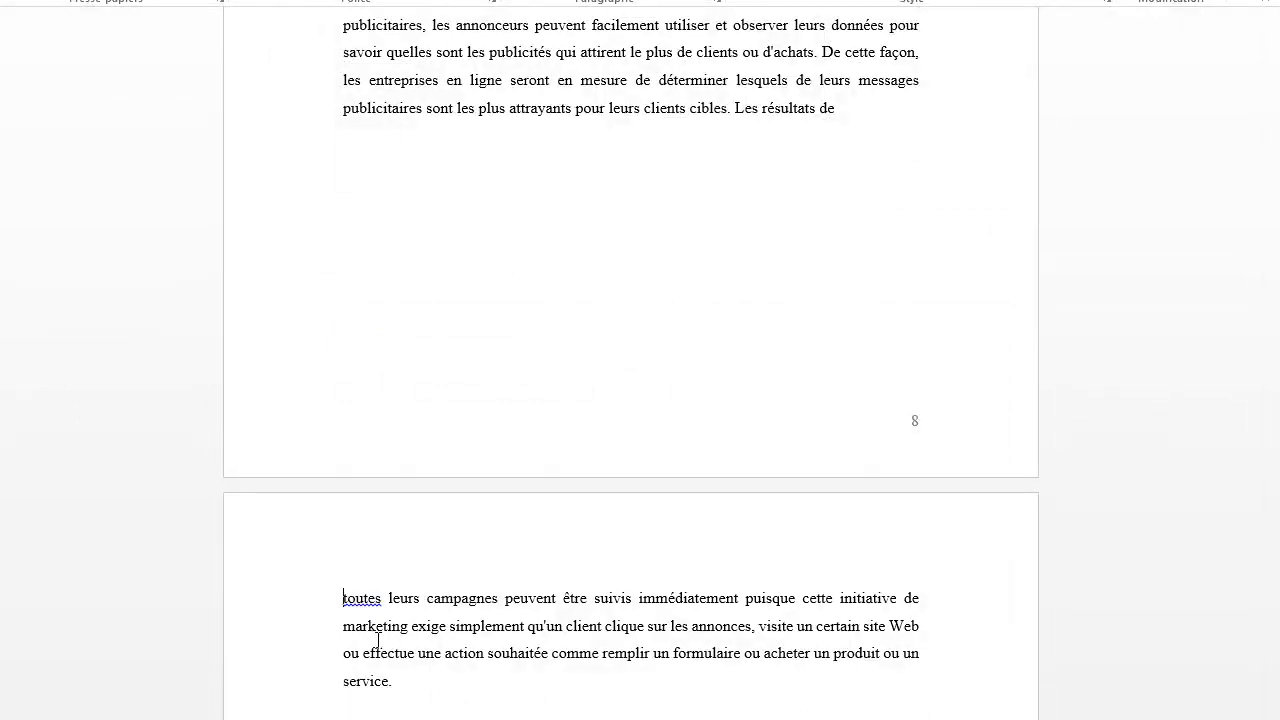
key(BackSpace)
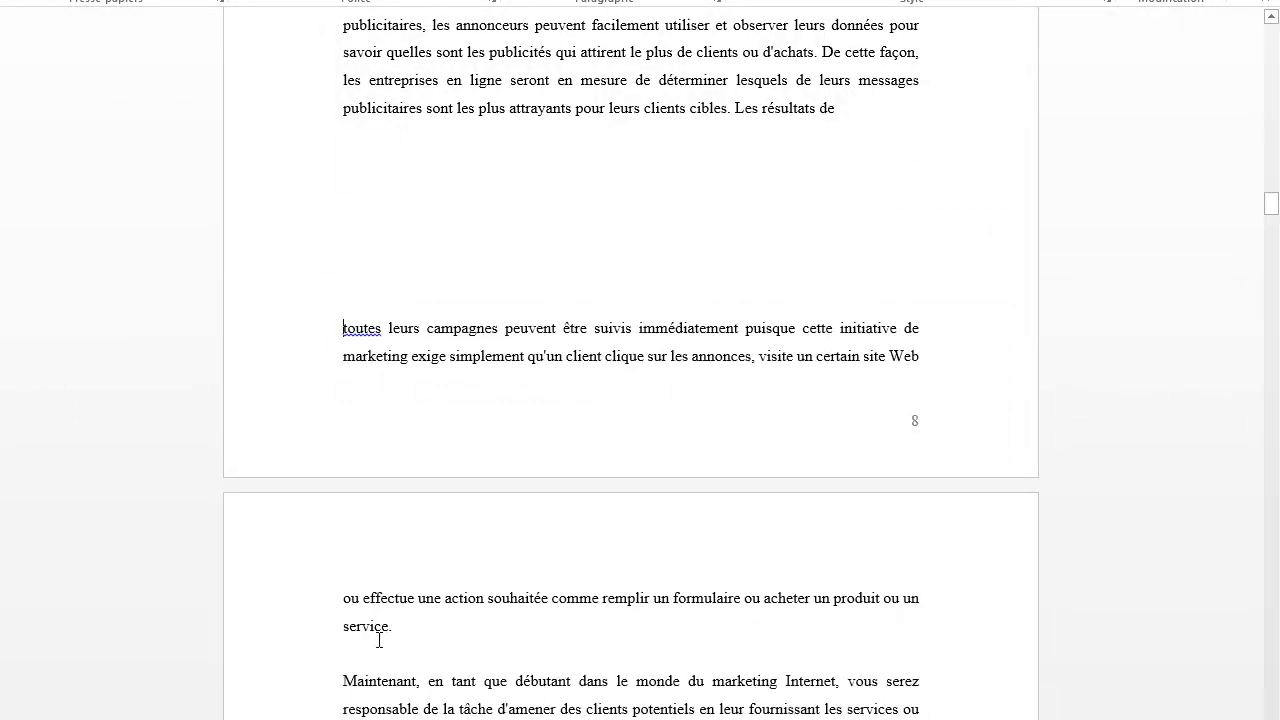
key(BackSpace)
key(BackSpace)
key(BackSpace)
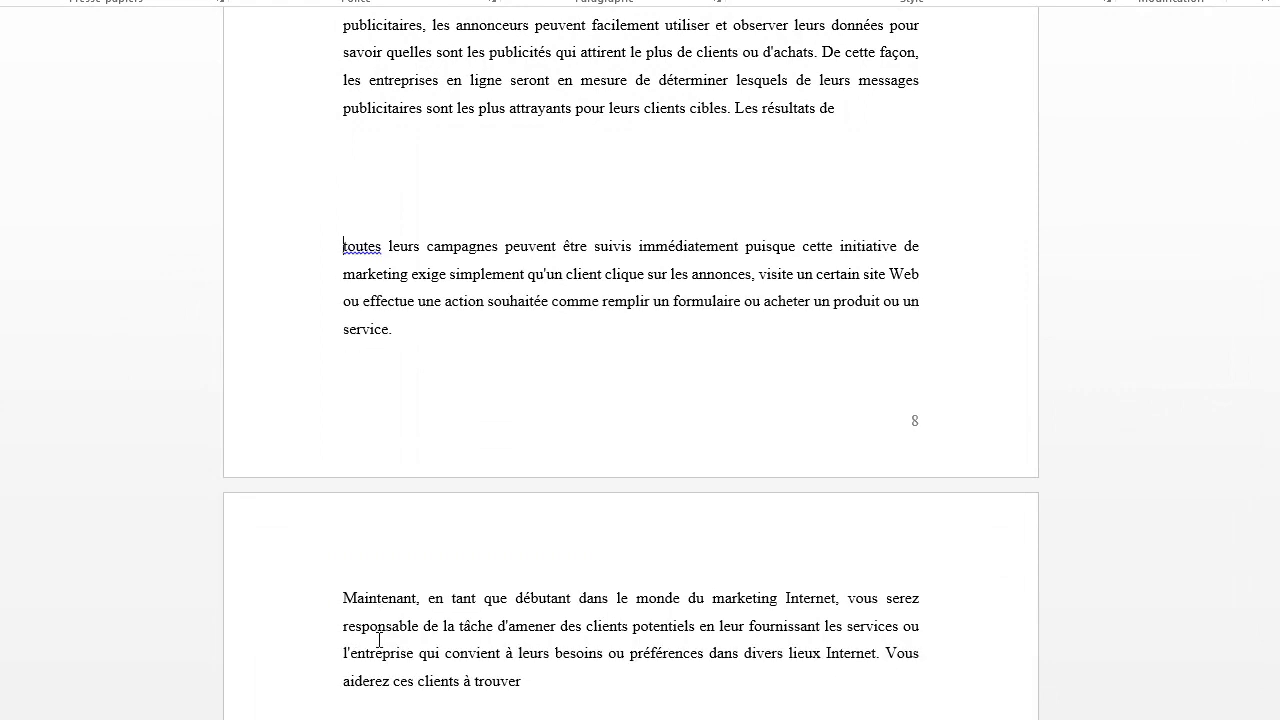
key(BackSpace)
key(BackSpace)
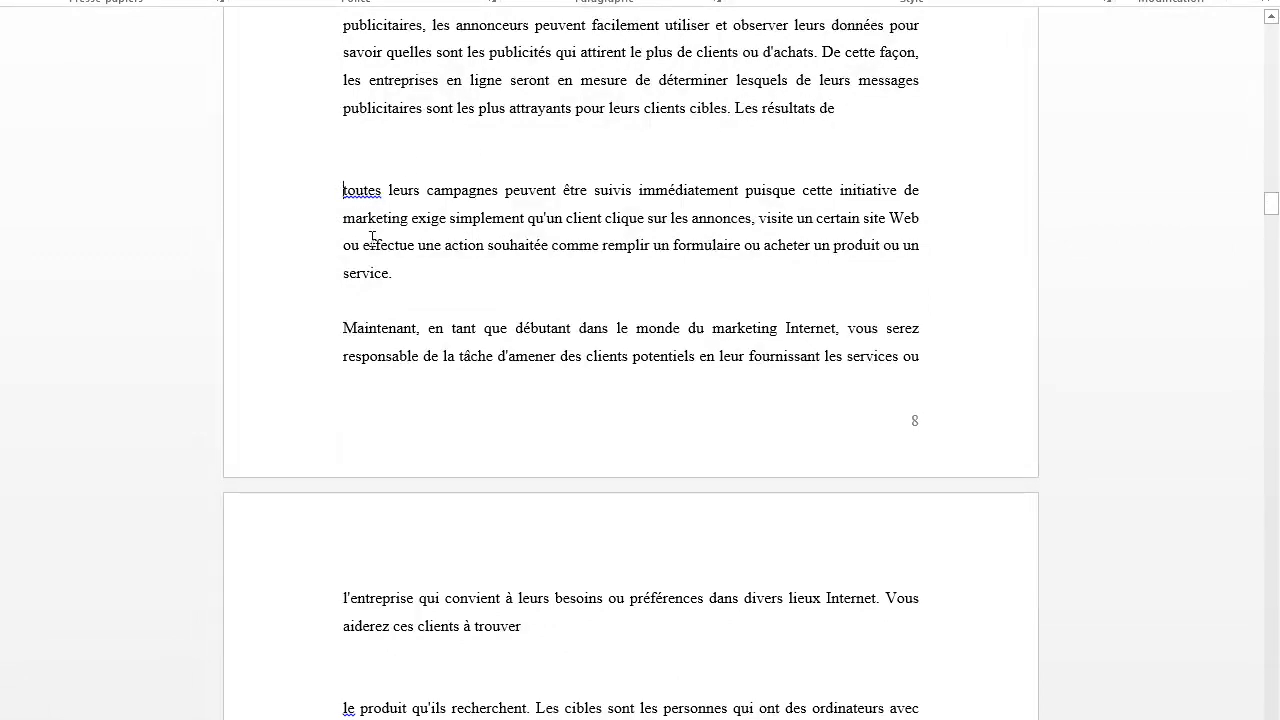
key(BackSpace)
key(BackSpace)
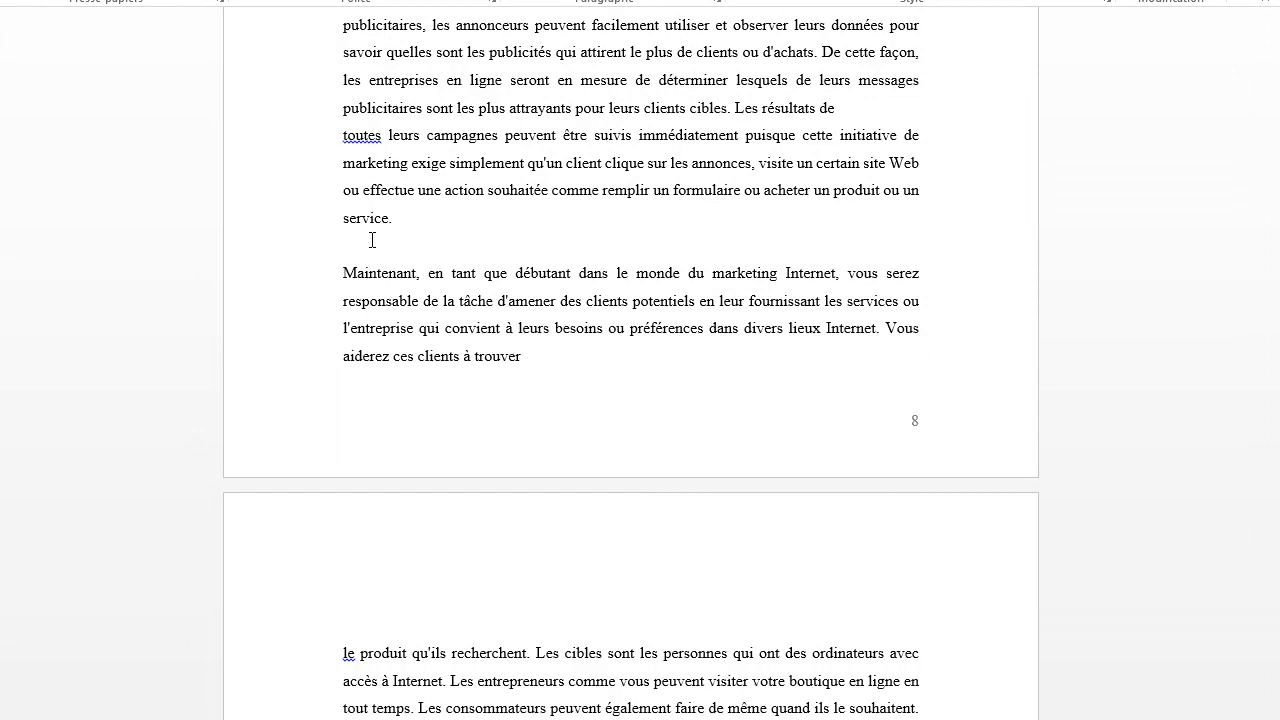
key(BackSpace)
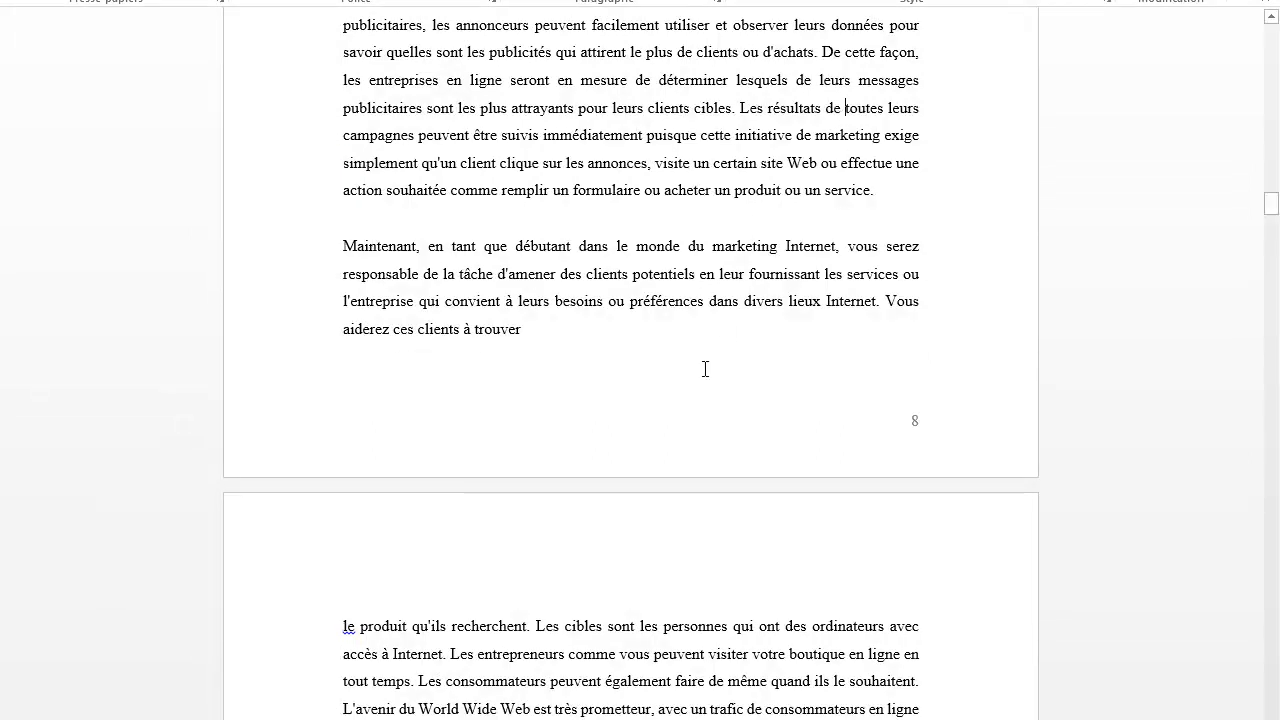
Delete the banner image covering the "Ceux qui pensent" paragraph on page 9.
scroll(705, 369, down, 8)
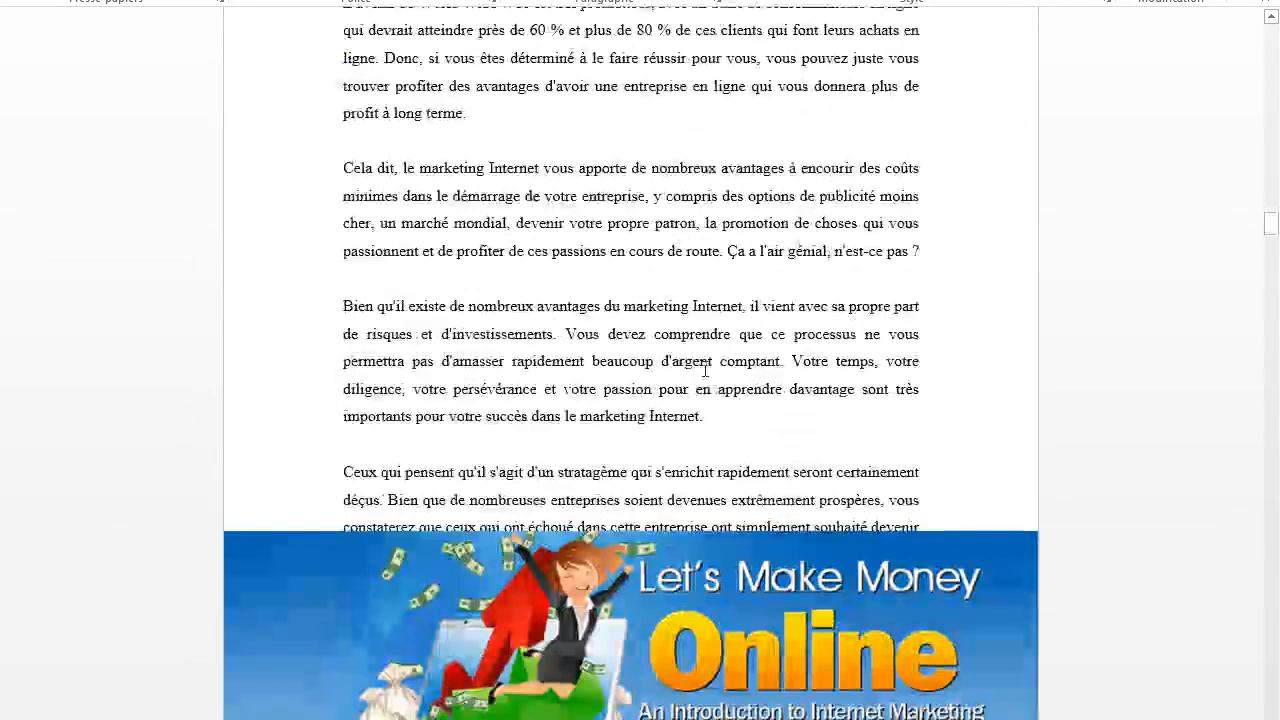
scroll(706, 365, down, 3)
click(686, 372)
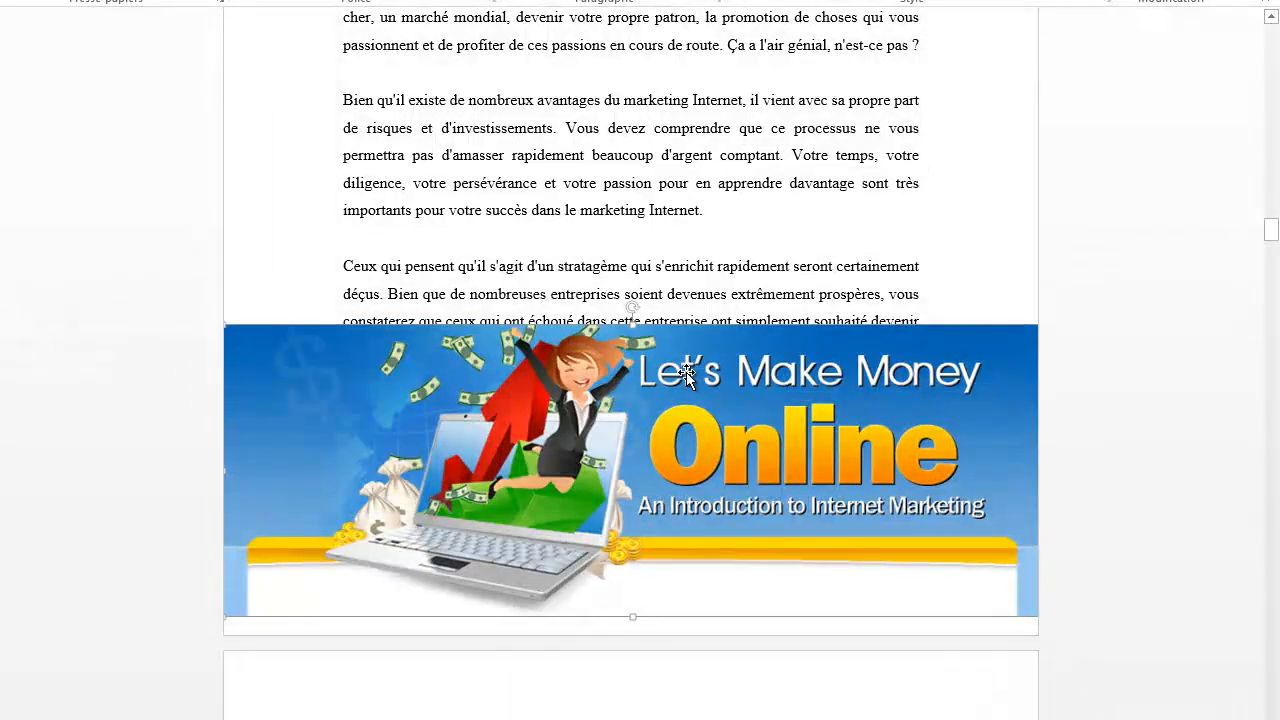
key(Delete)
Remove the empty lines above the "De plus, il est important" paragraph on the page after page 9.
scroll(608, 371, down, 5)
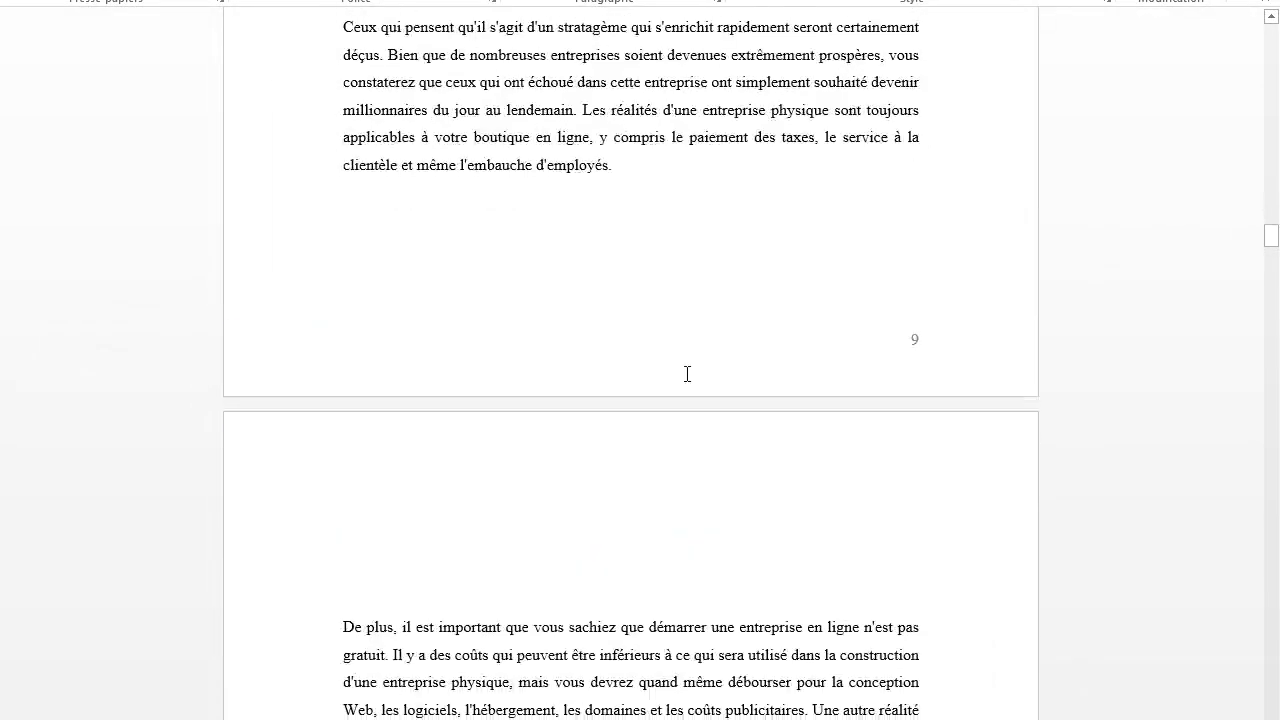
click(342, 434)
key(BackSpace)
key(BackSpace)
key(BackSpace)
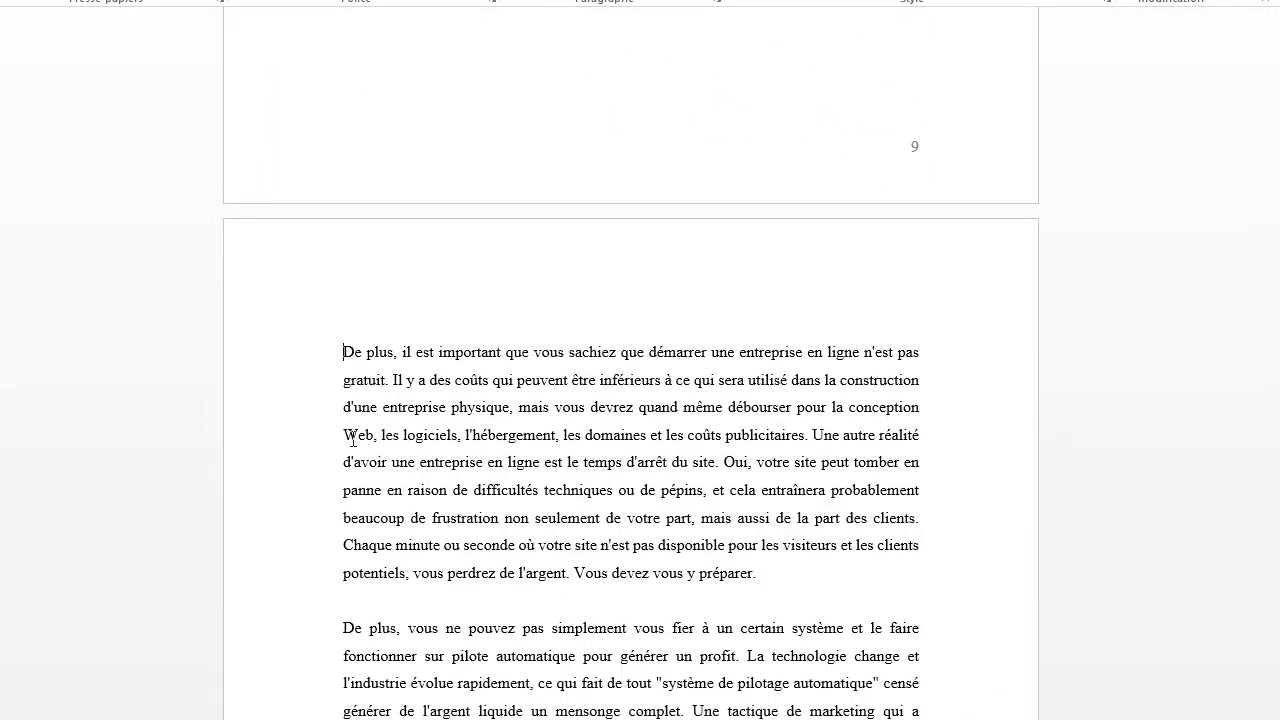
Delete the banner images below the "Maximisez vos profits" line and below the "Pop-up ads" entry of the marketing methods list.
scroll(523, 500, down, 8)
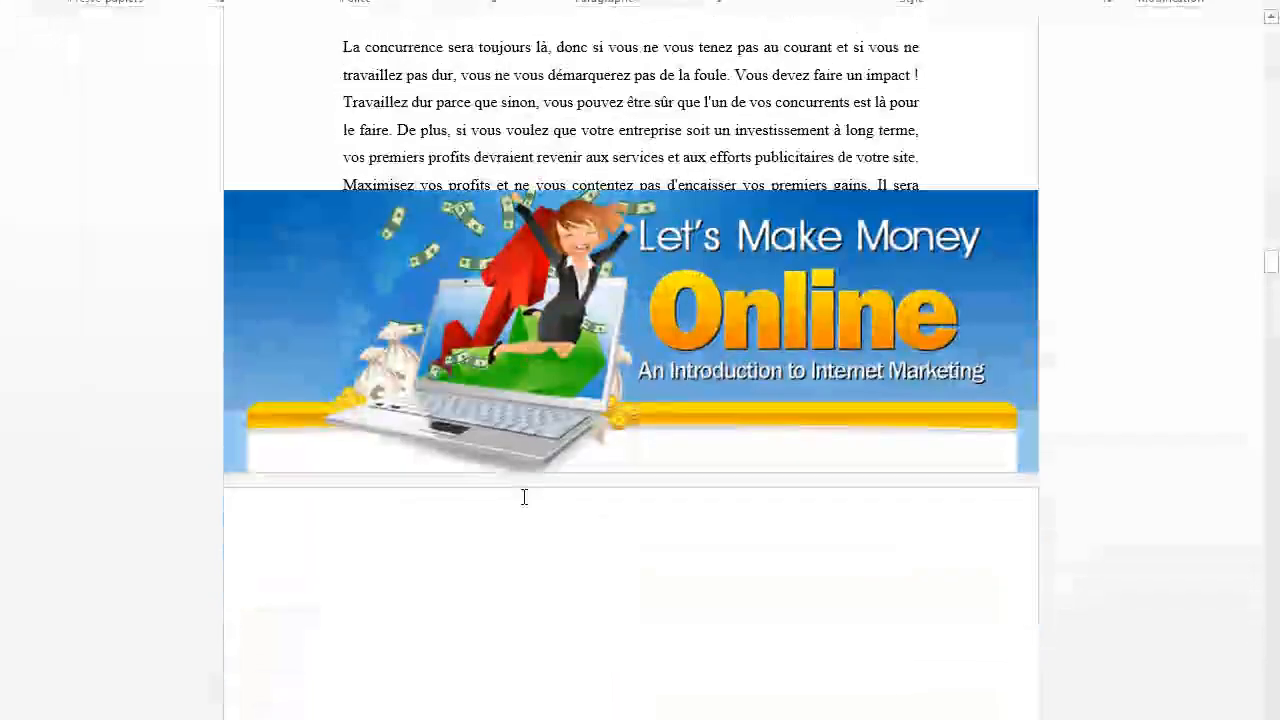
scroll(523, 497, down, 1)
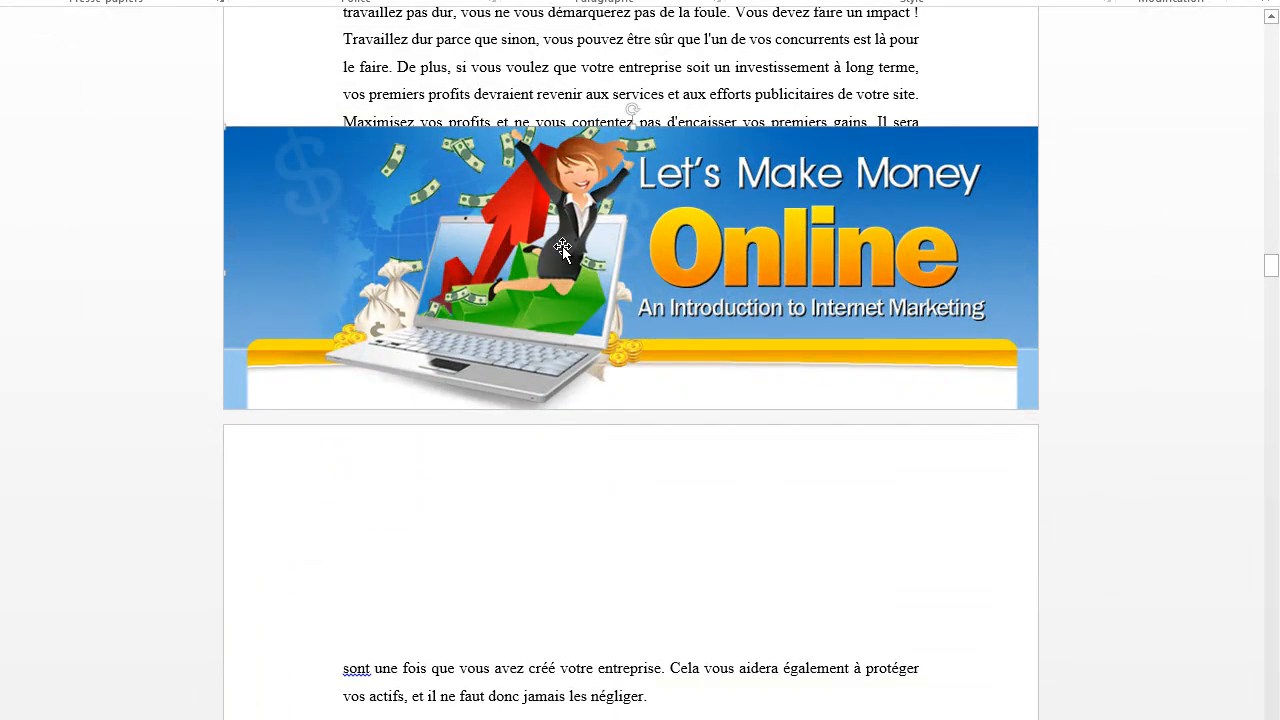
key(Delete)
scroll(603, 323, down, 6)
key(ctrl+z)
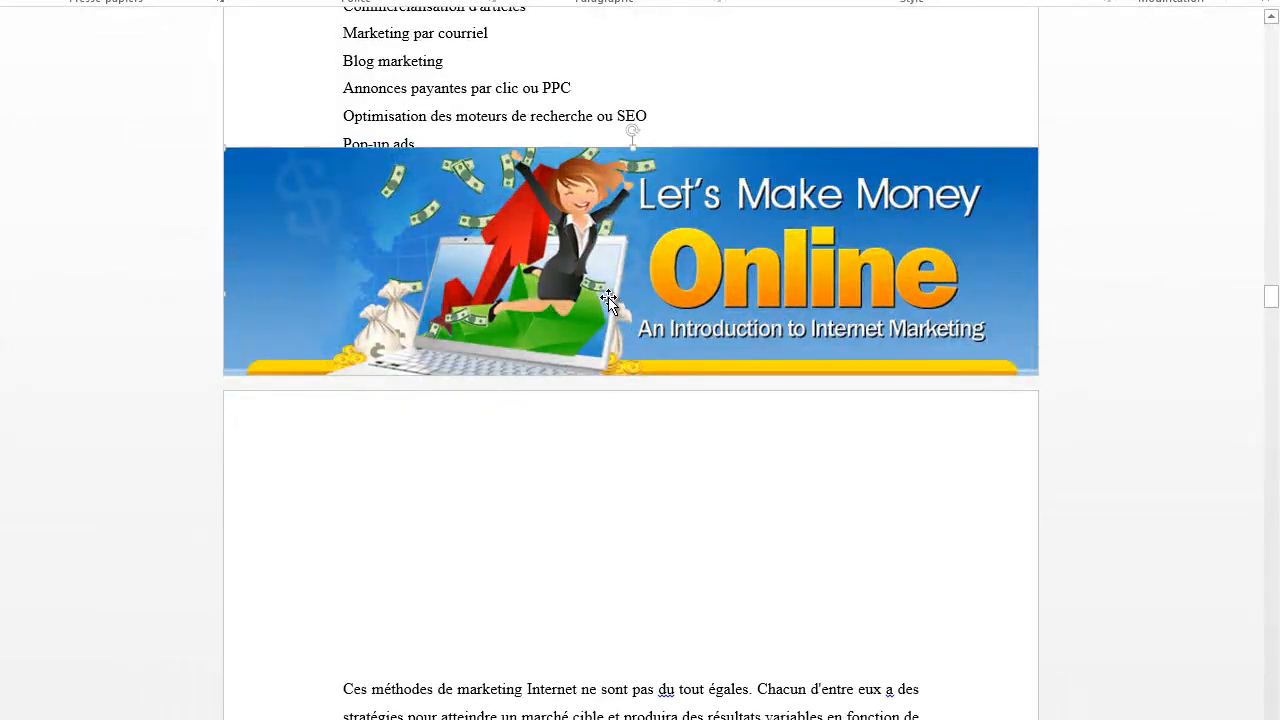
key(Delete)
Look through the pages from the "Ces méthodes de marketing Internet" paragraph to the "Marketing d'article" heading.
scroll(626, 354, down, 7)
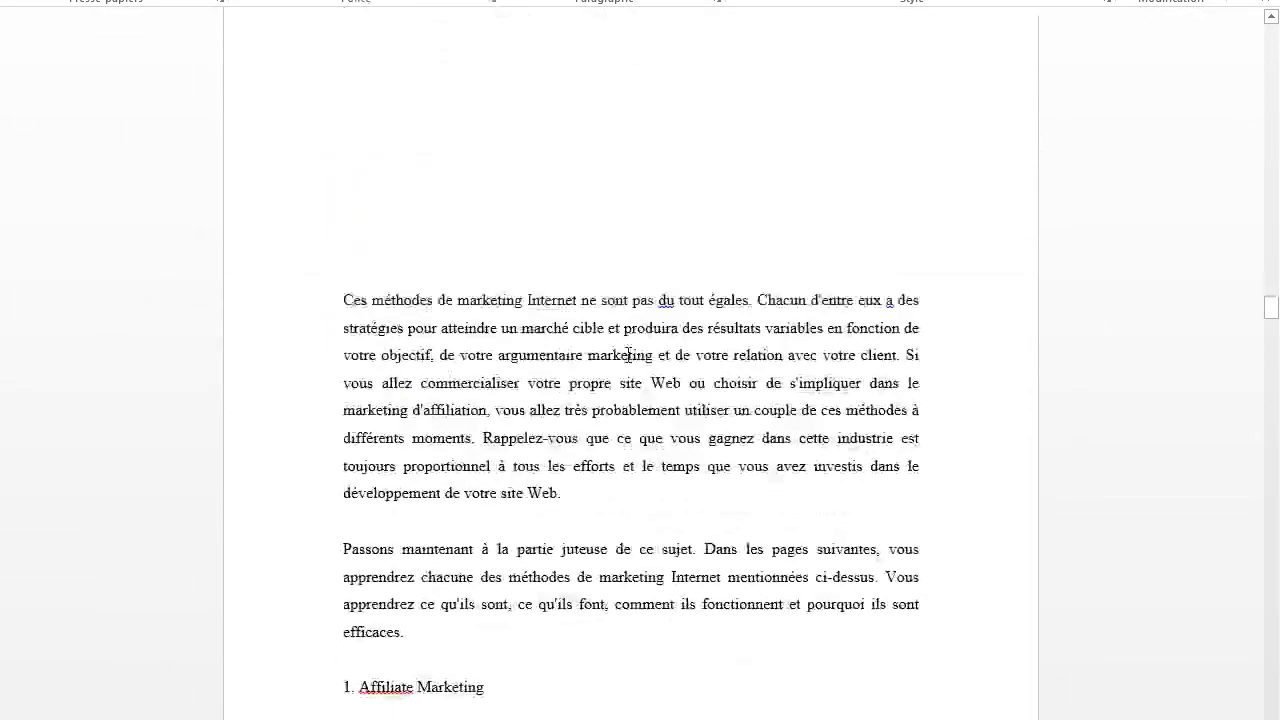
scroll(629, 355, down, 1)
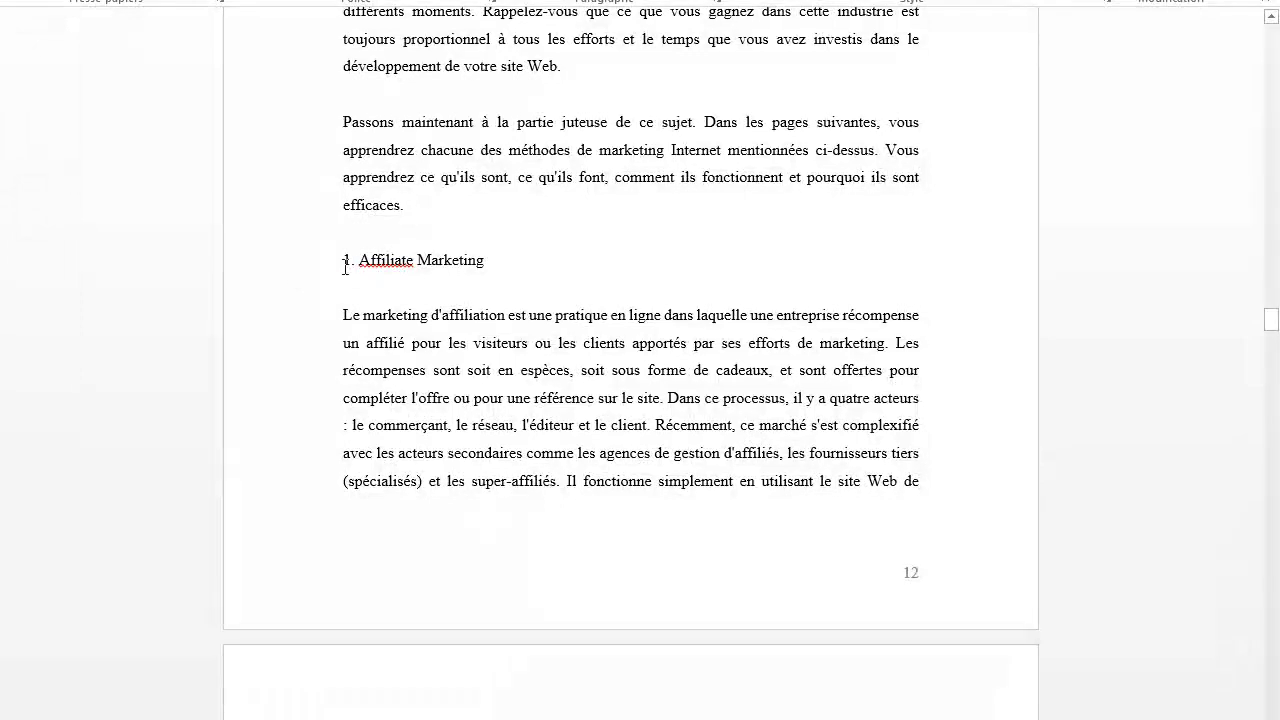
scroll(566, 354, up, 2)
scroll(569, 366, down, 7)
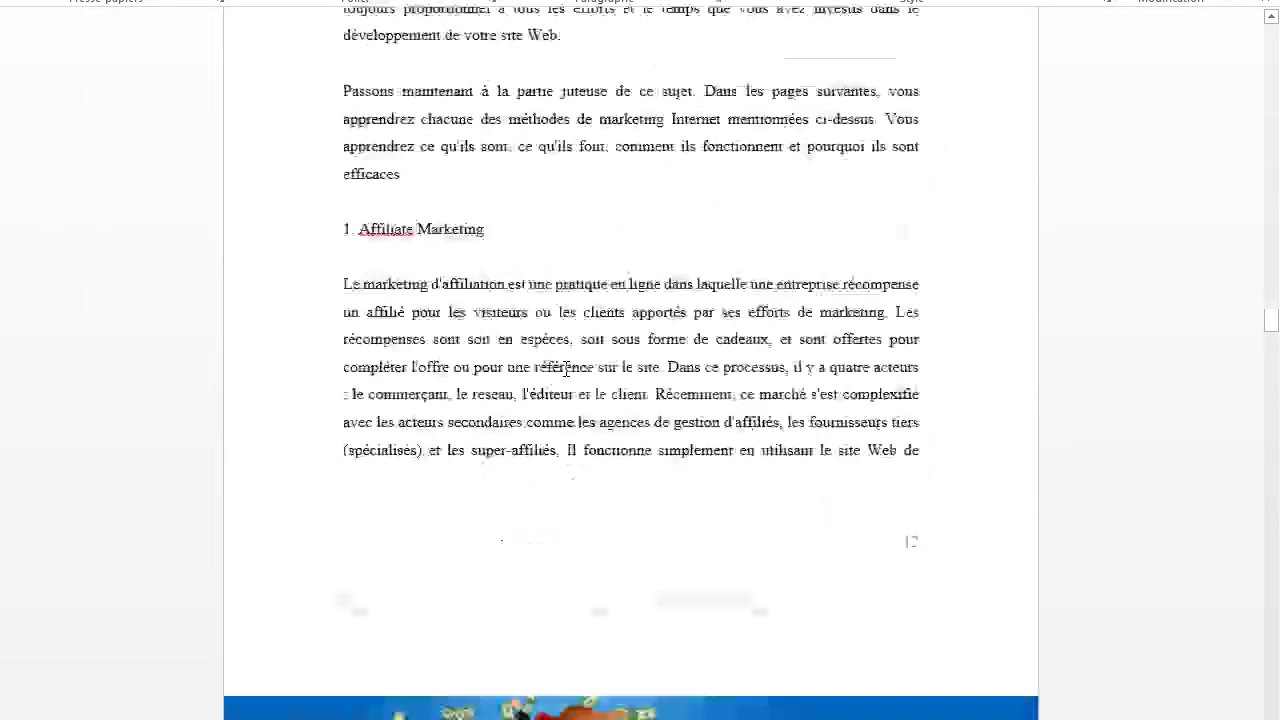
scroll(569, 366, down, 7)
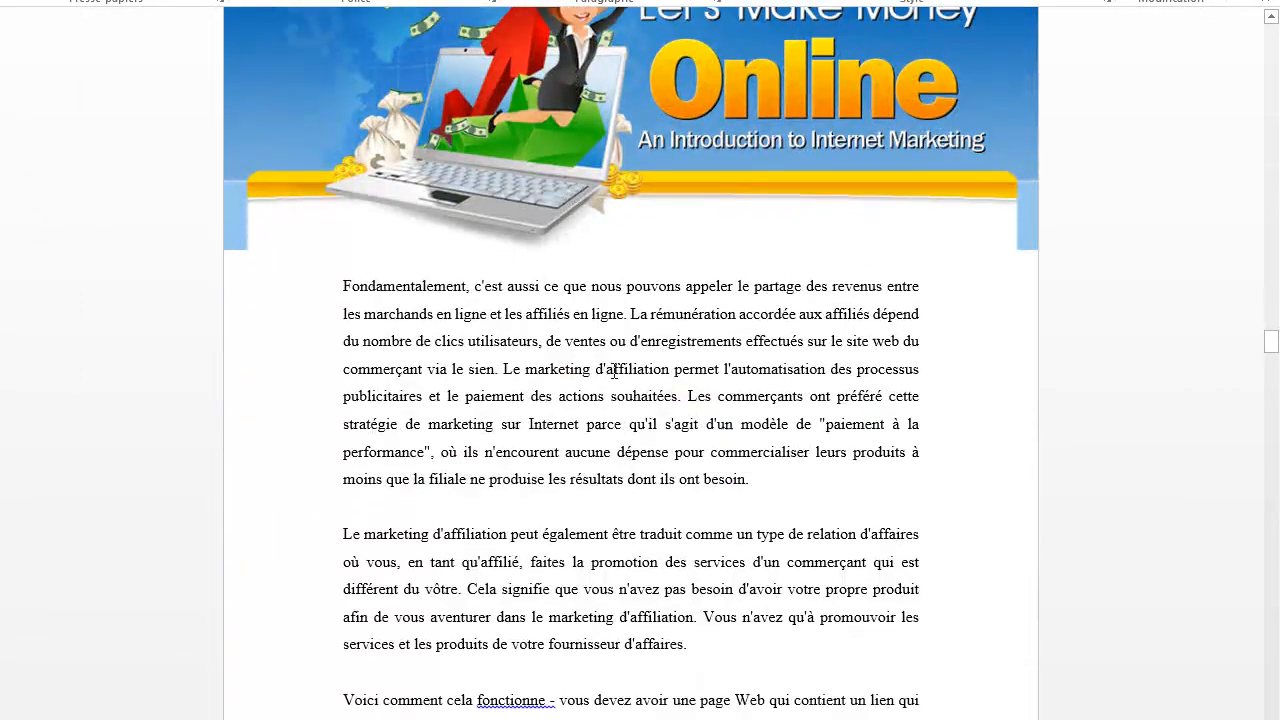
scroll(613, 373, down, 10)
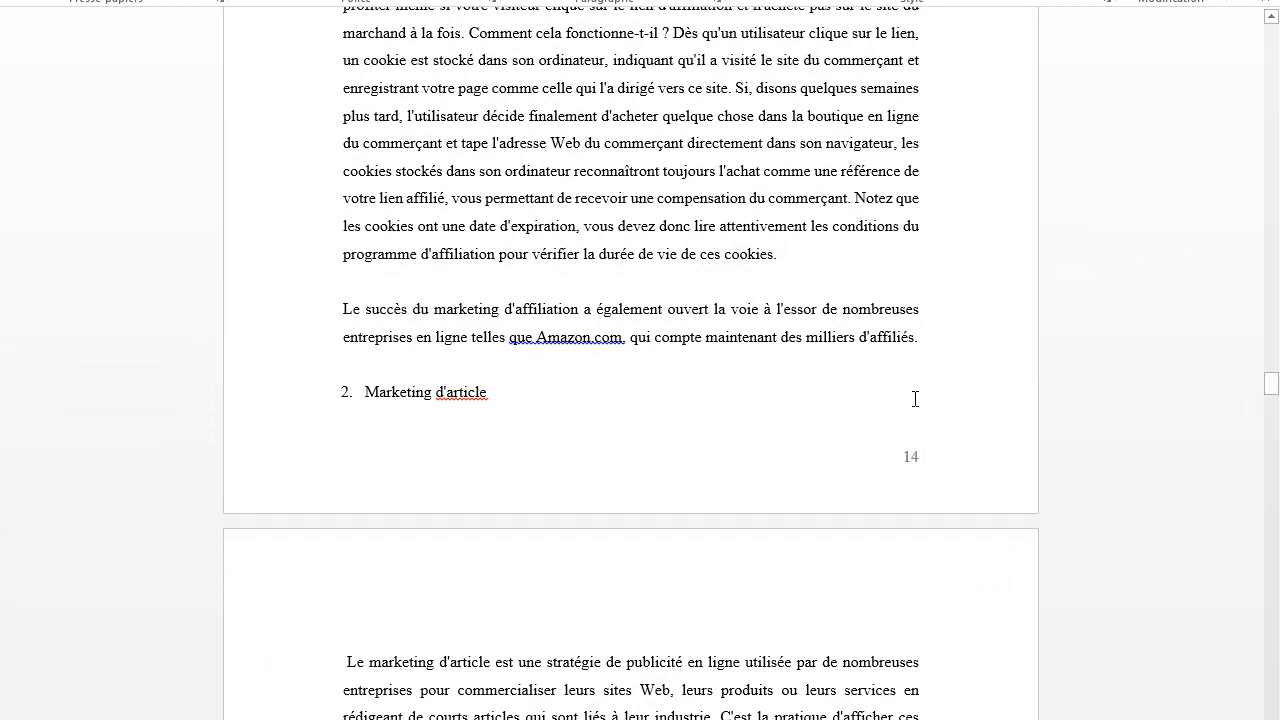
Delete the whole manual table of contents before the Introduction chapter, from the "Introduction" entry to "Mobile Marketing".
click(1275, 64)
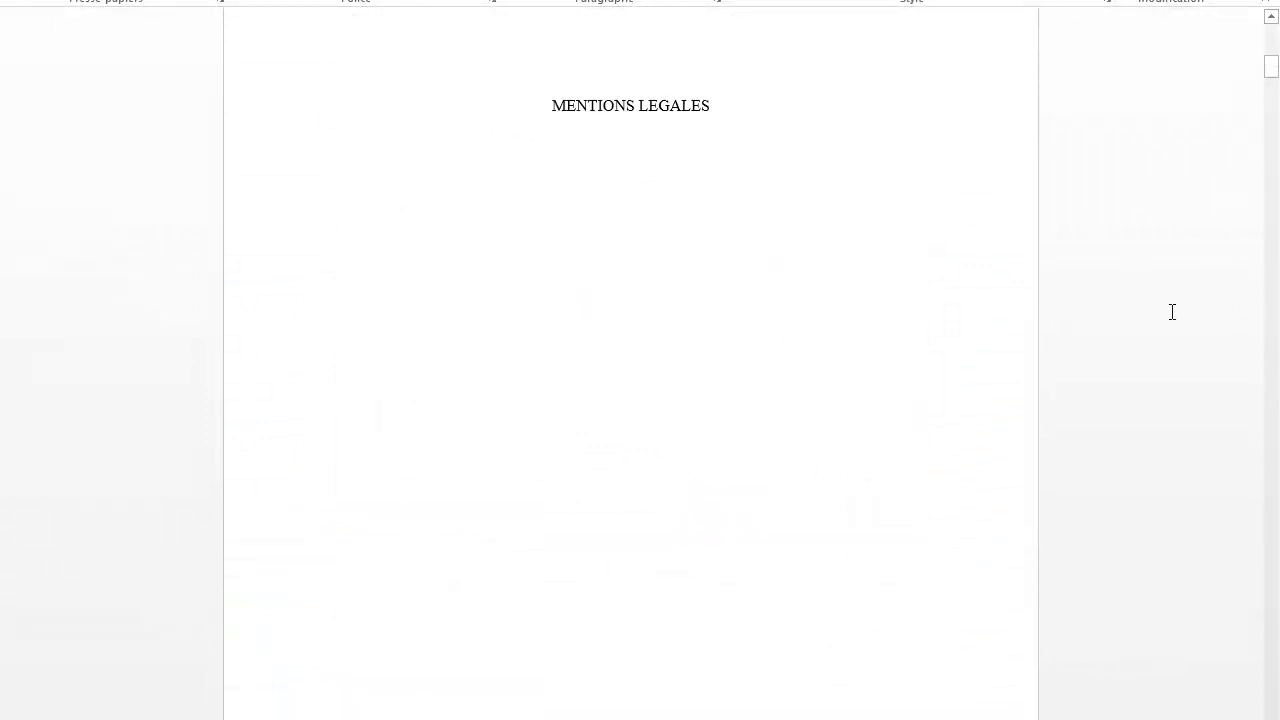
scroll(887, 372, down, 10)
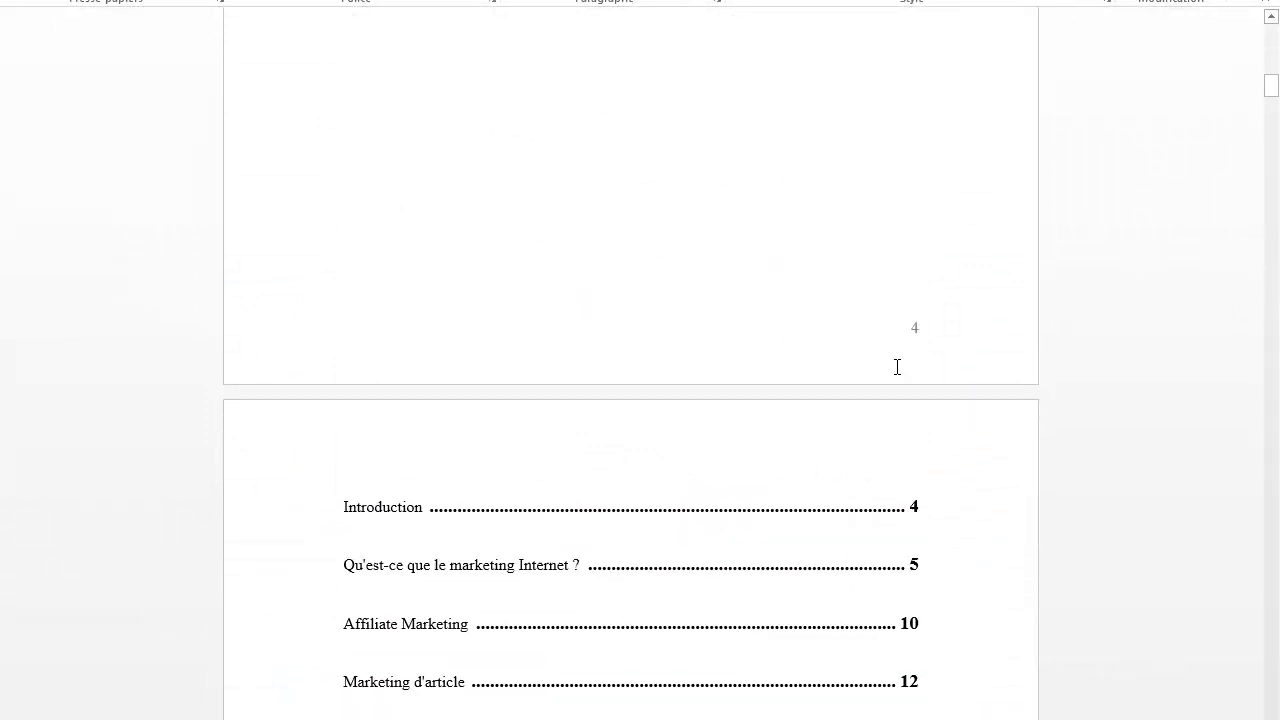
scroll(897, 365, down, 2)
scroll(584, 362, down, 2)
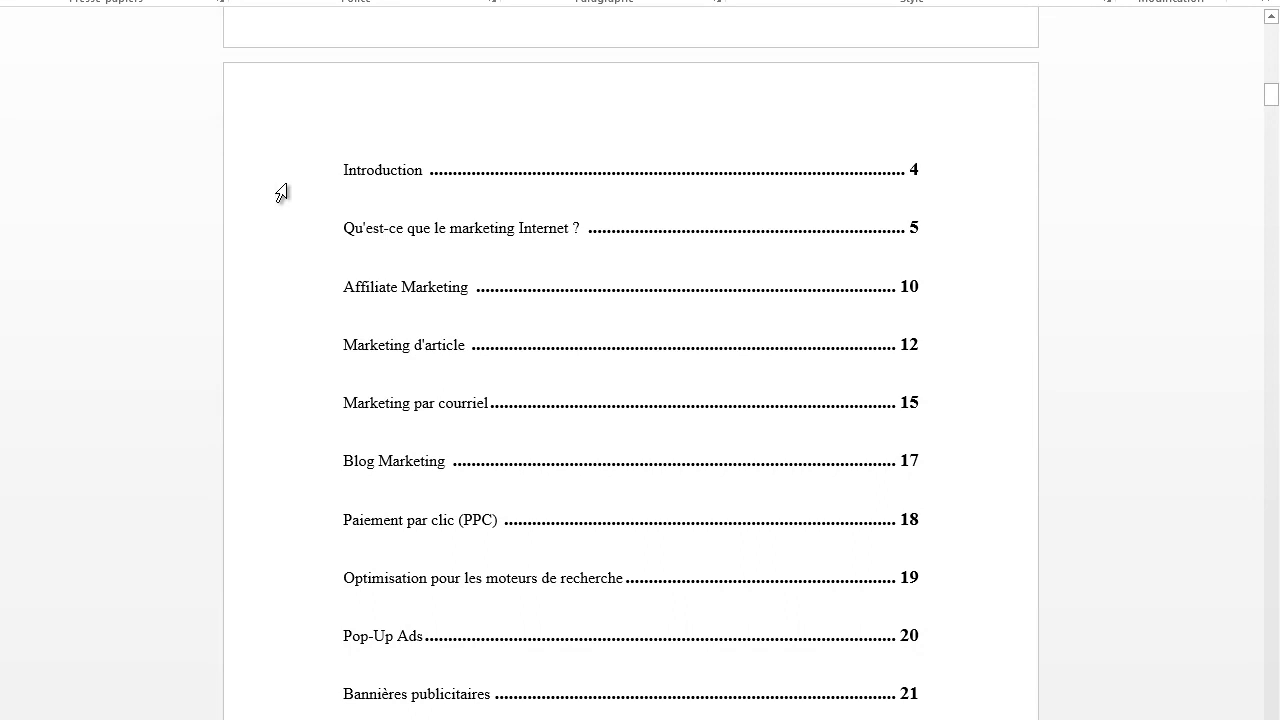
drag(257, 179, 365, 719)
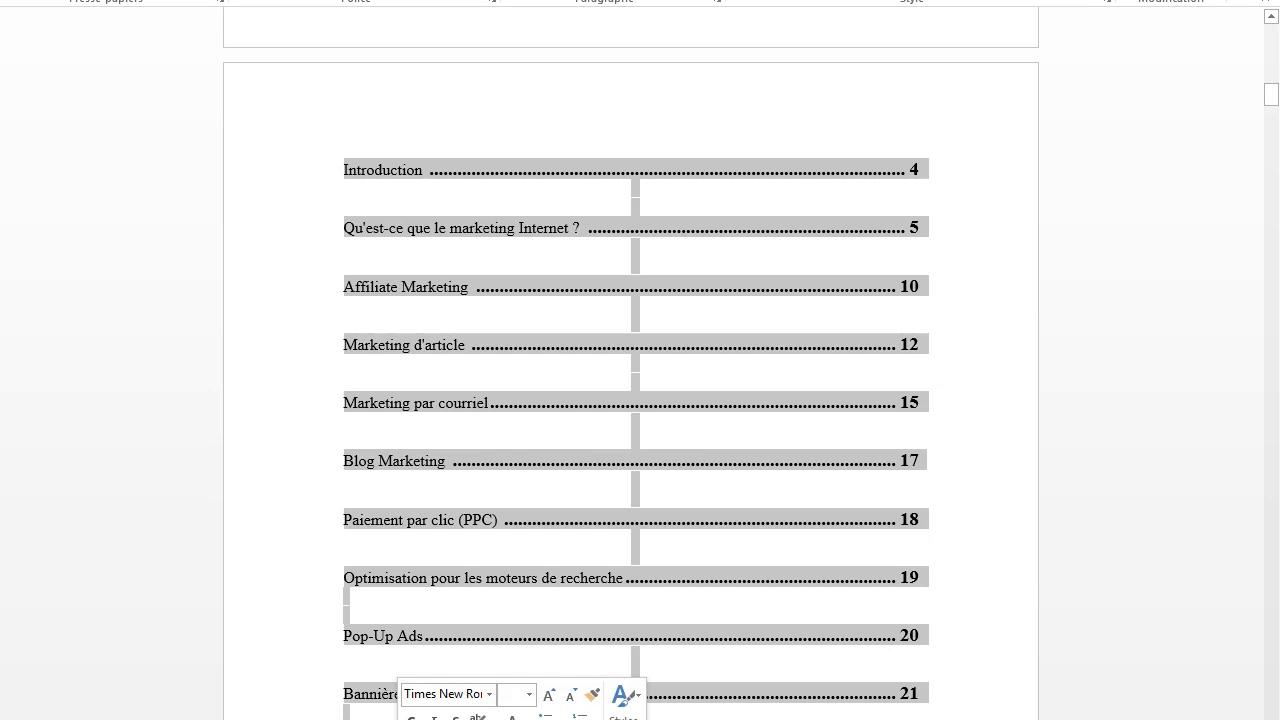
key(Delete)
drag(269, 147, 290, 262)
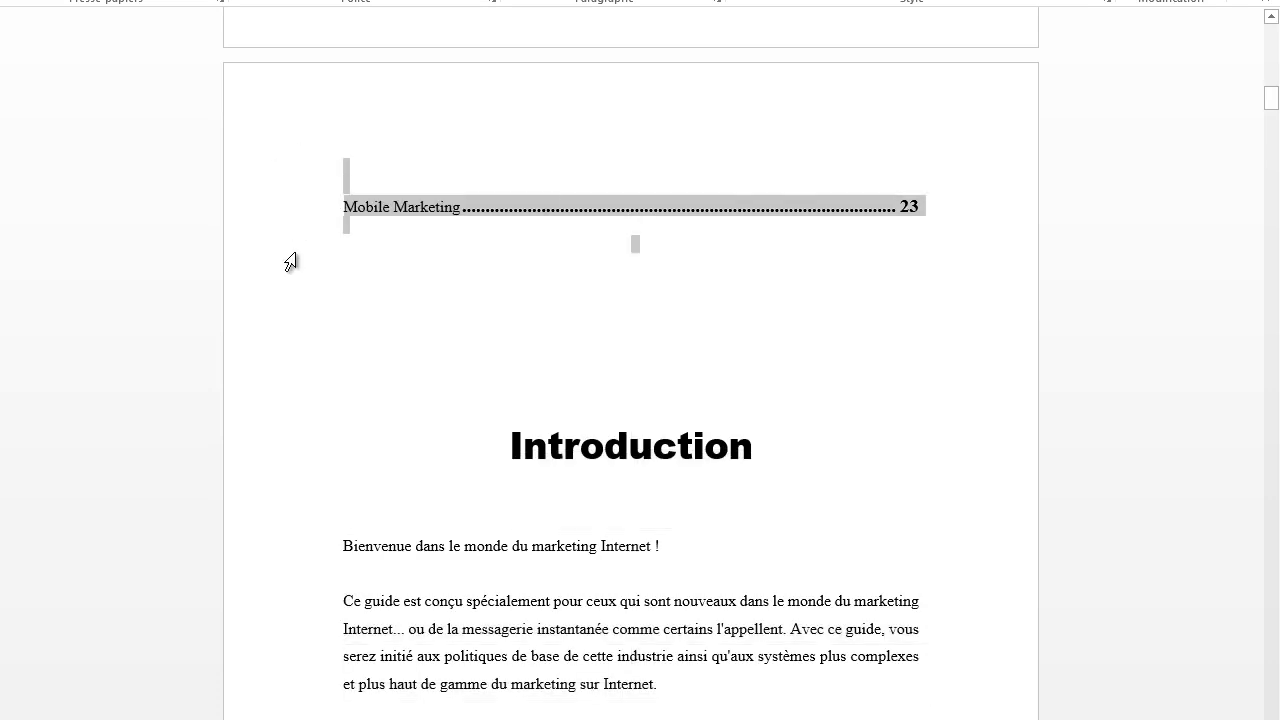
key(Delete)
Insert a page break before the "Introduction" heading to start the chapter on a new page.
click(517, 350)
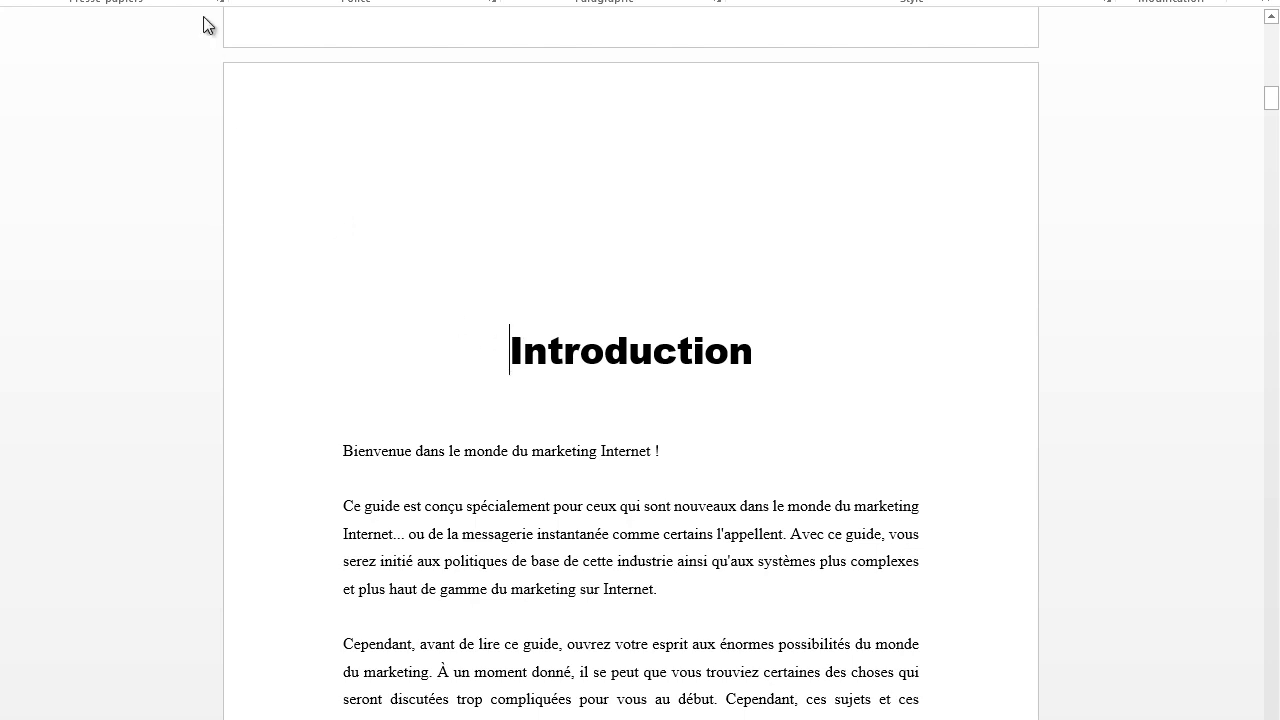
click(140, 0)
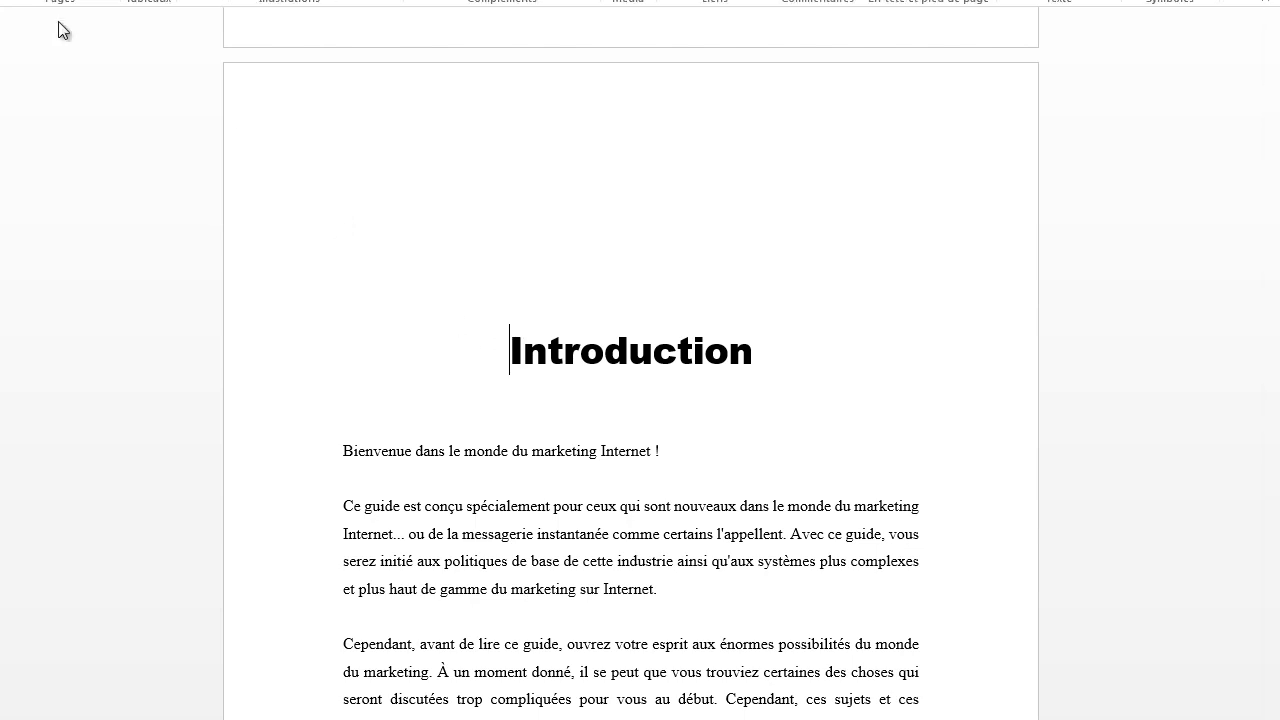
click(60, 0)
scroll(563, 301, up, 4)
scroll(563, 301, up, 5)
scroll(563, 301, up, 3)
scroll(564, 301, down, 5)
scroll(565, 301, down, 3)
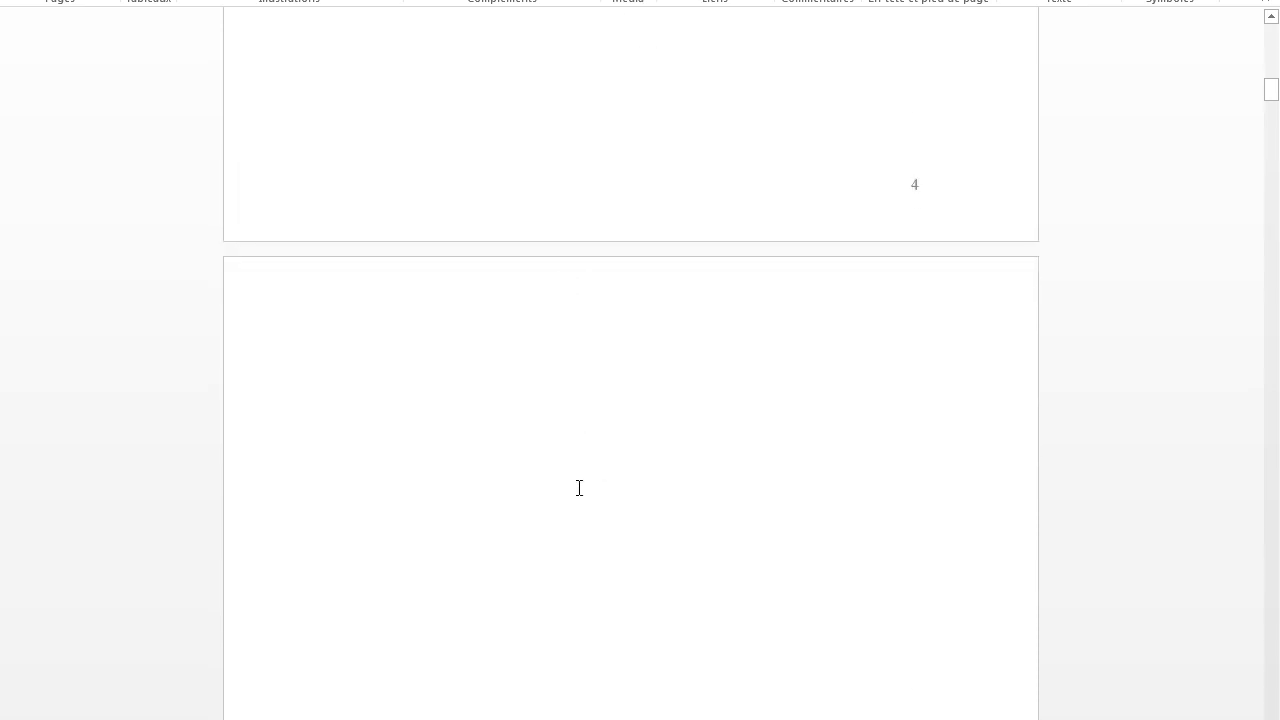
Insert the "Table automatique 1" table of contents on the blank page before the Introduction chapter.
click(473, 407)
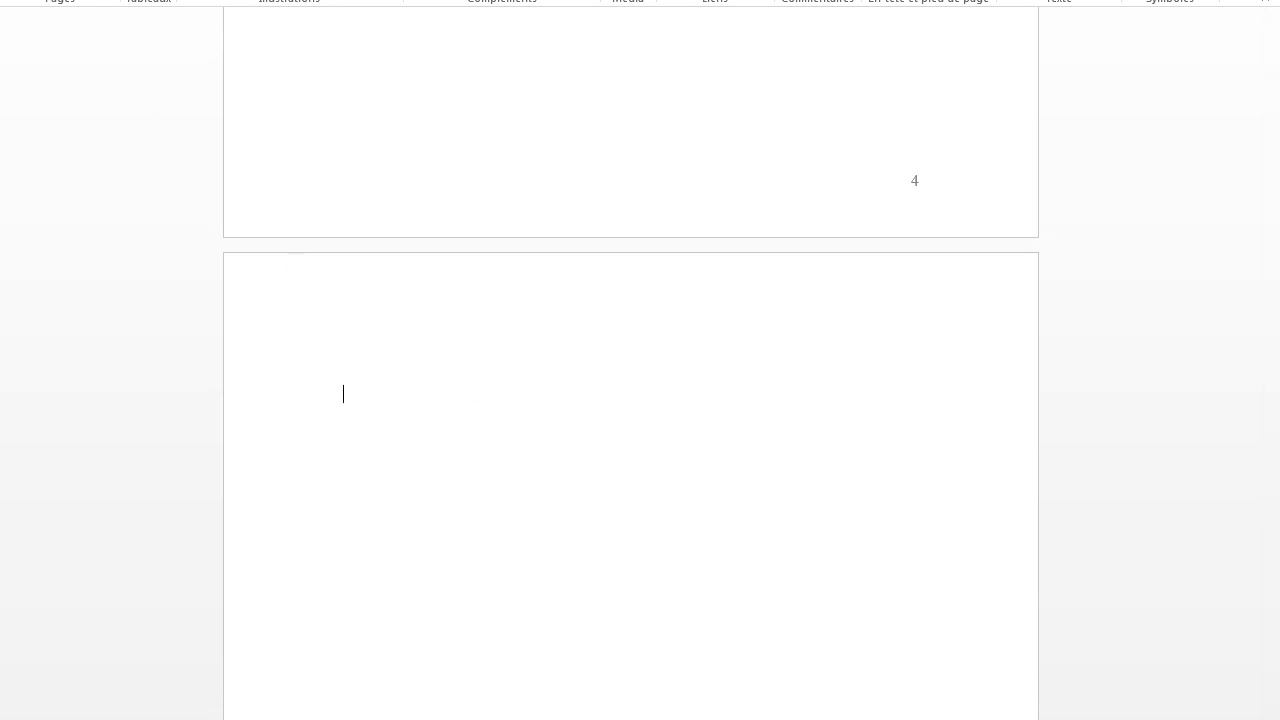
click(390, 0)
click(100, 0)
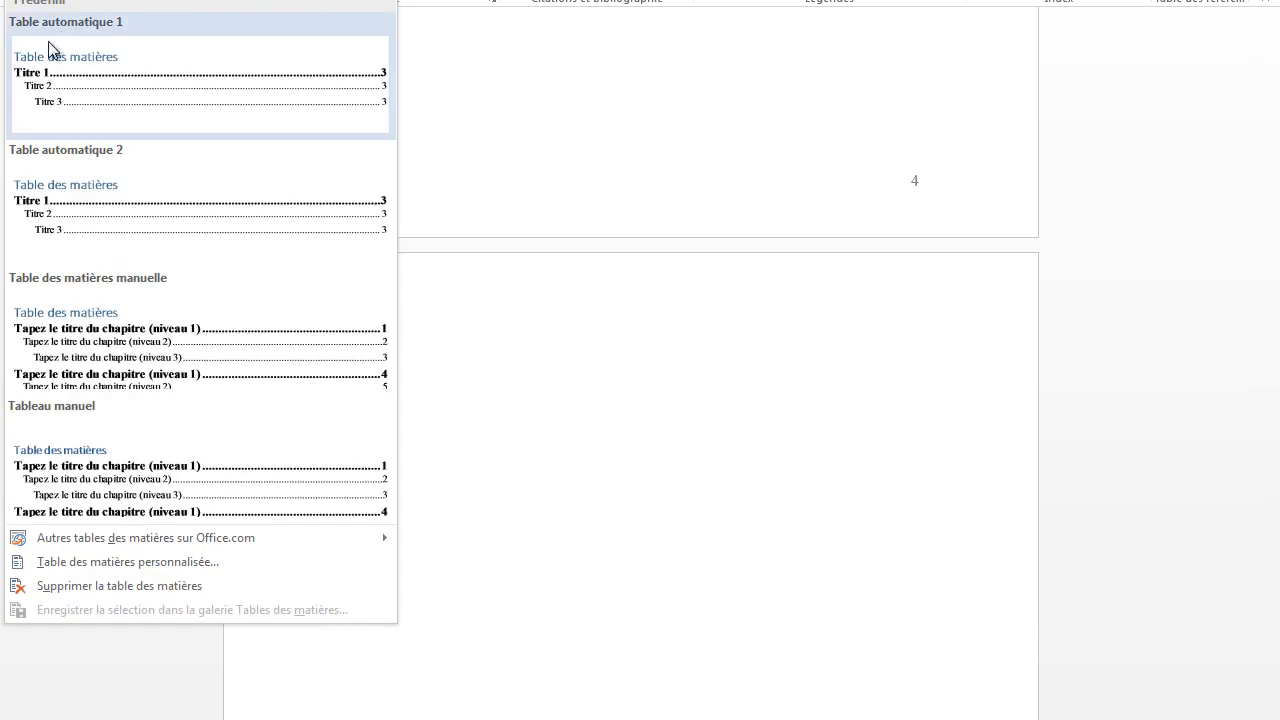
click(94, 91)
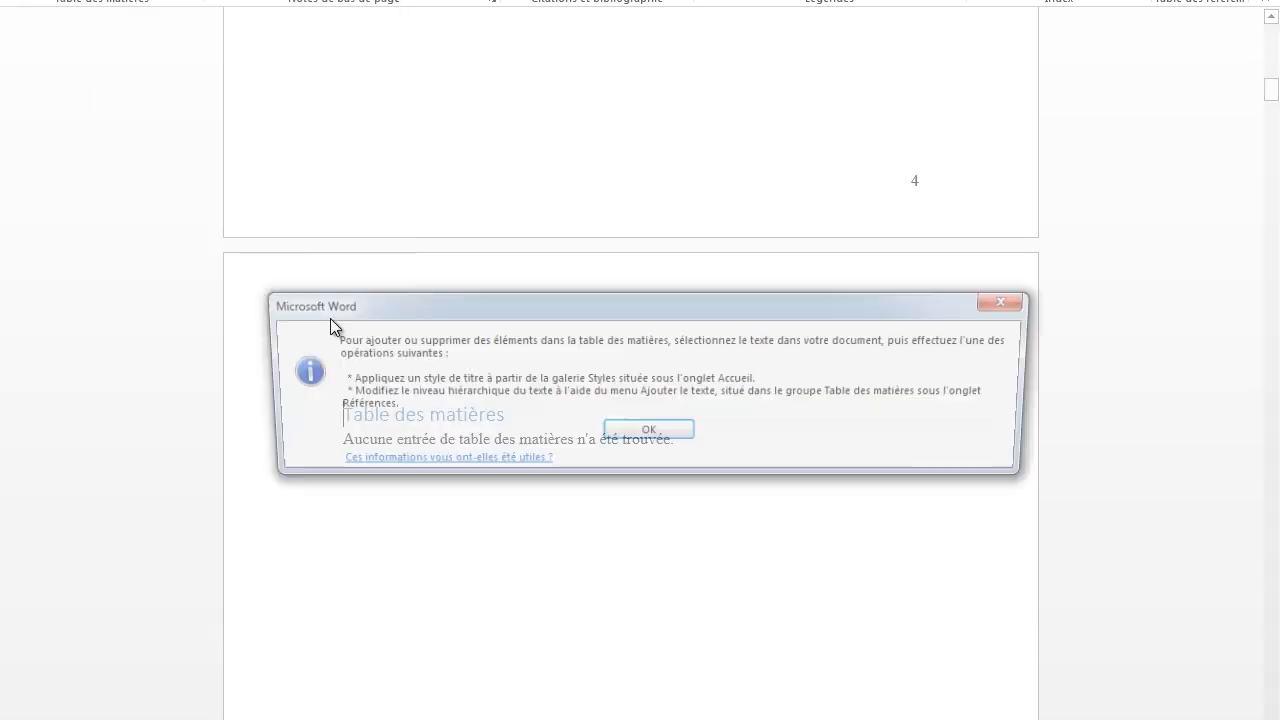
click(643, 434)
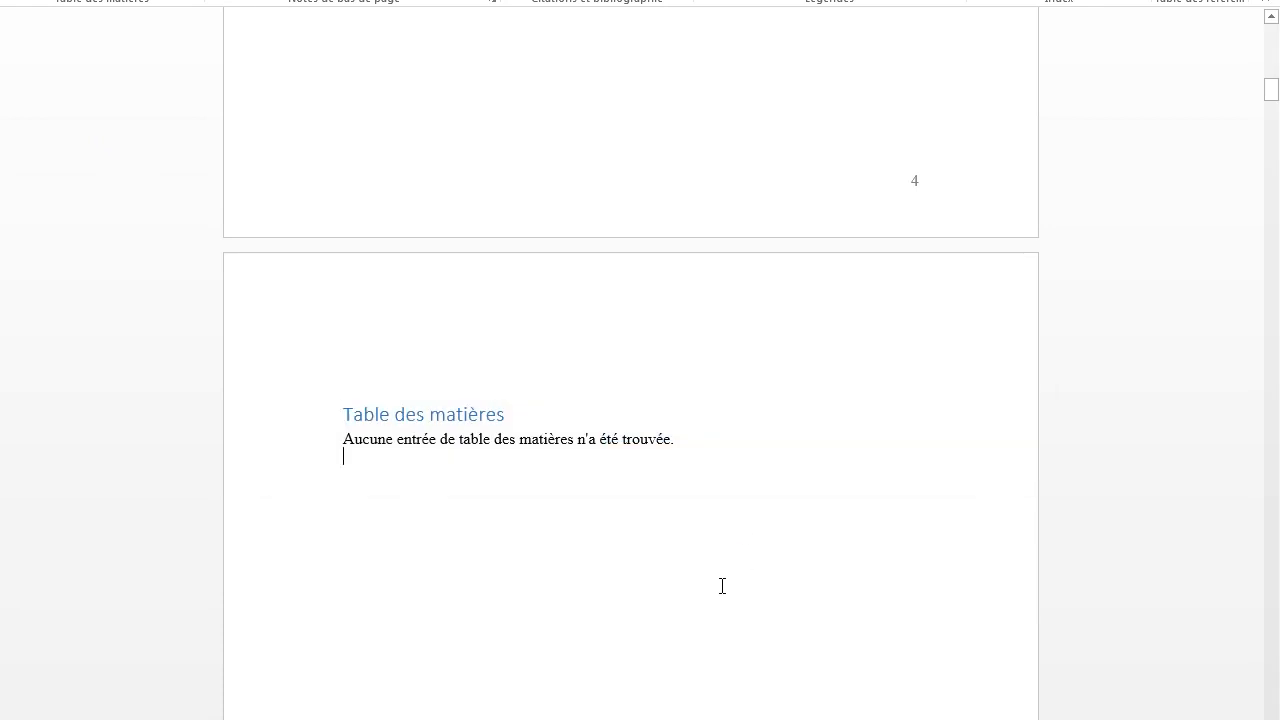
Apply the "Titre 1" style to the "Introduction" chapter heading.
scroll(498, 468, down, 10)
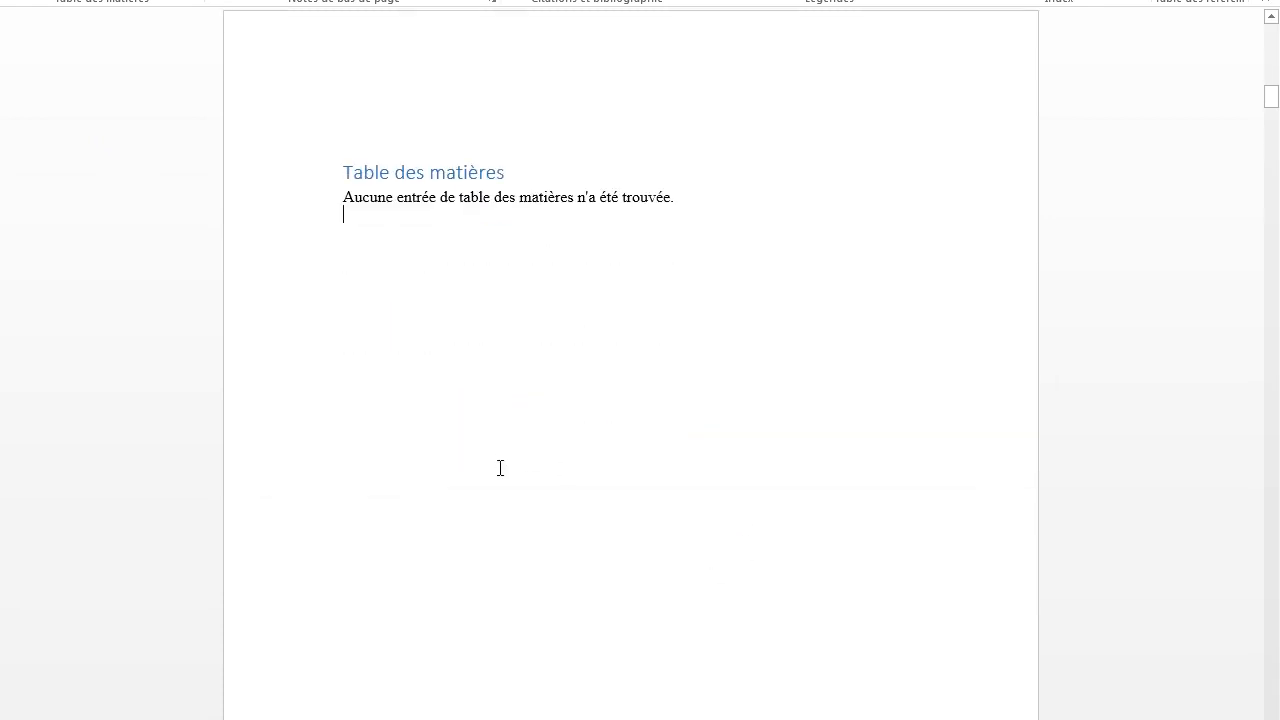
scroll(500, 468, down, 4)
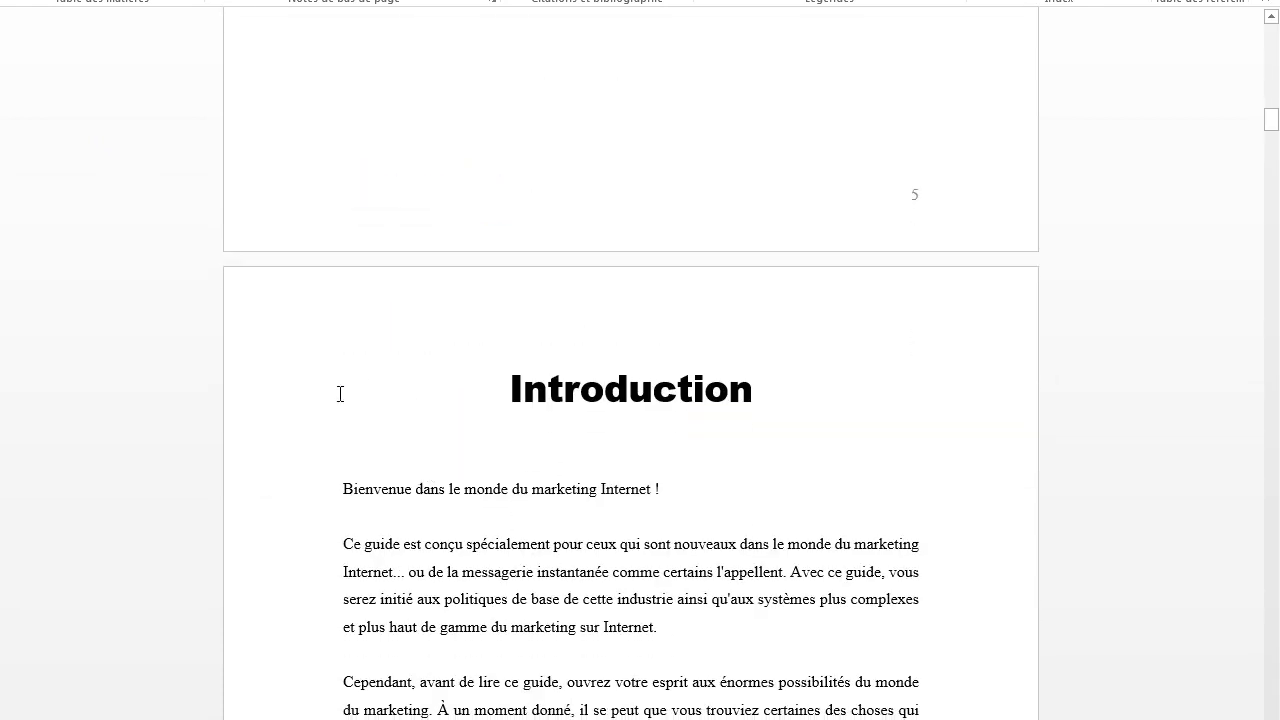
click(279, 388)
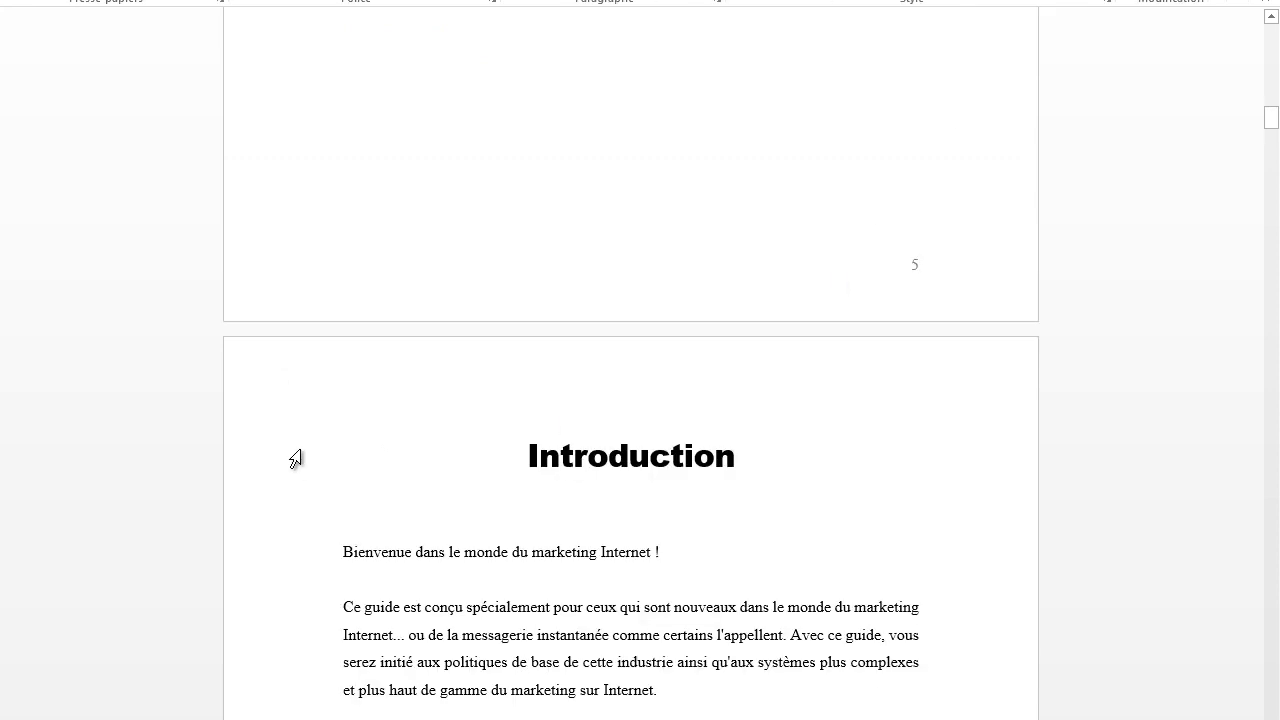
click(294, 452)
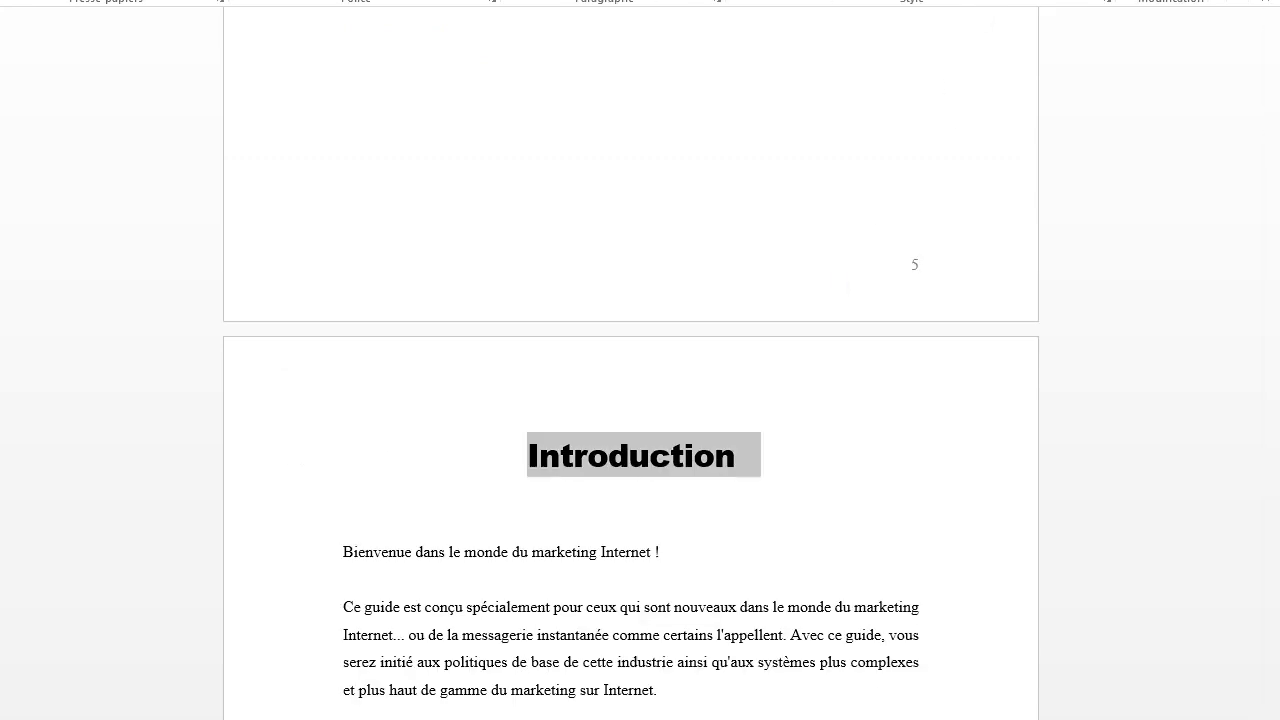
click(1103, 1)
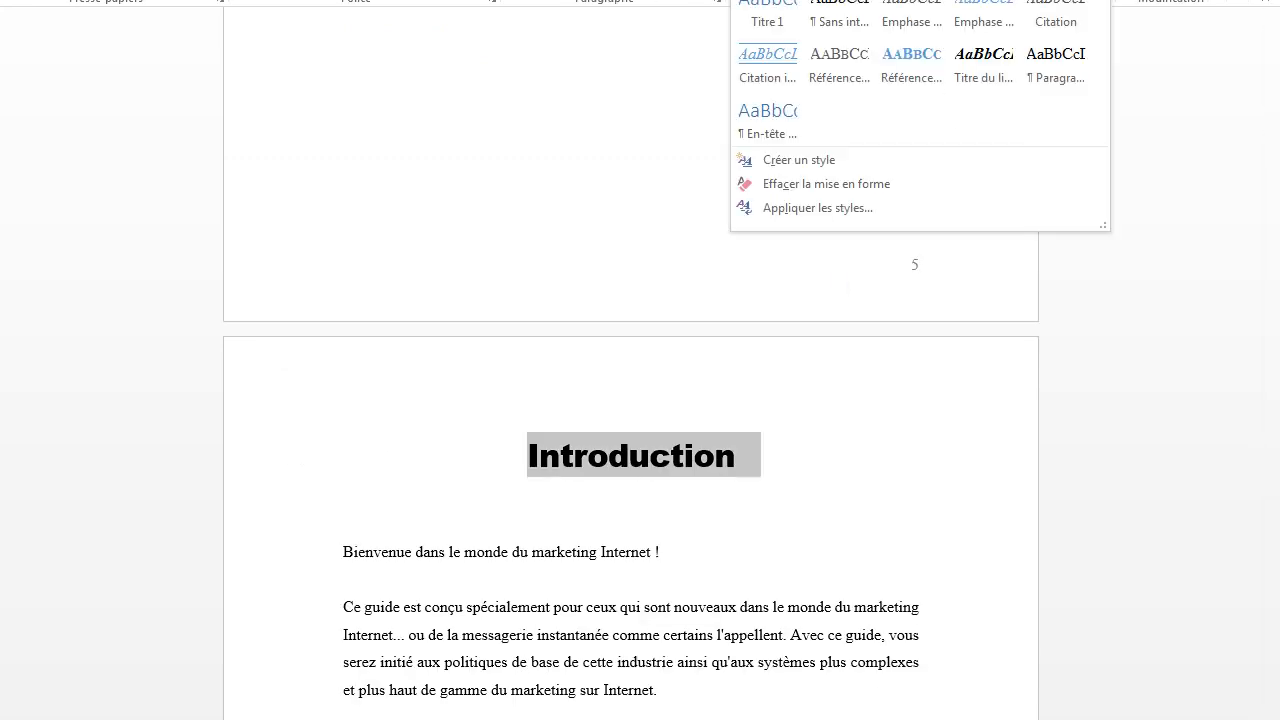
click(775, 16)
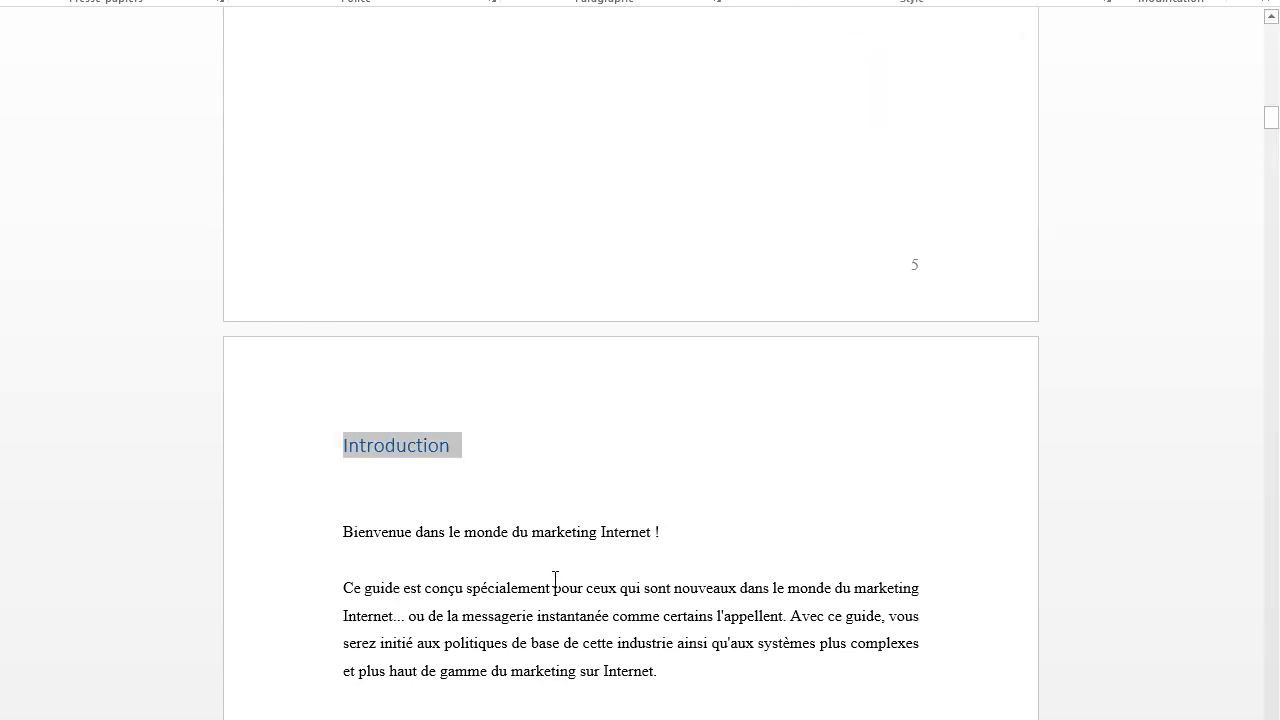
click(686, 484)
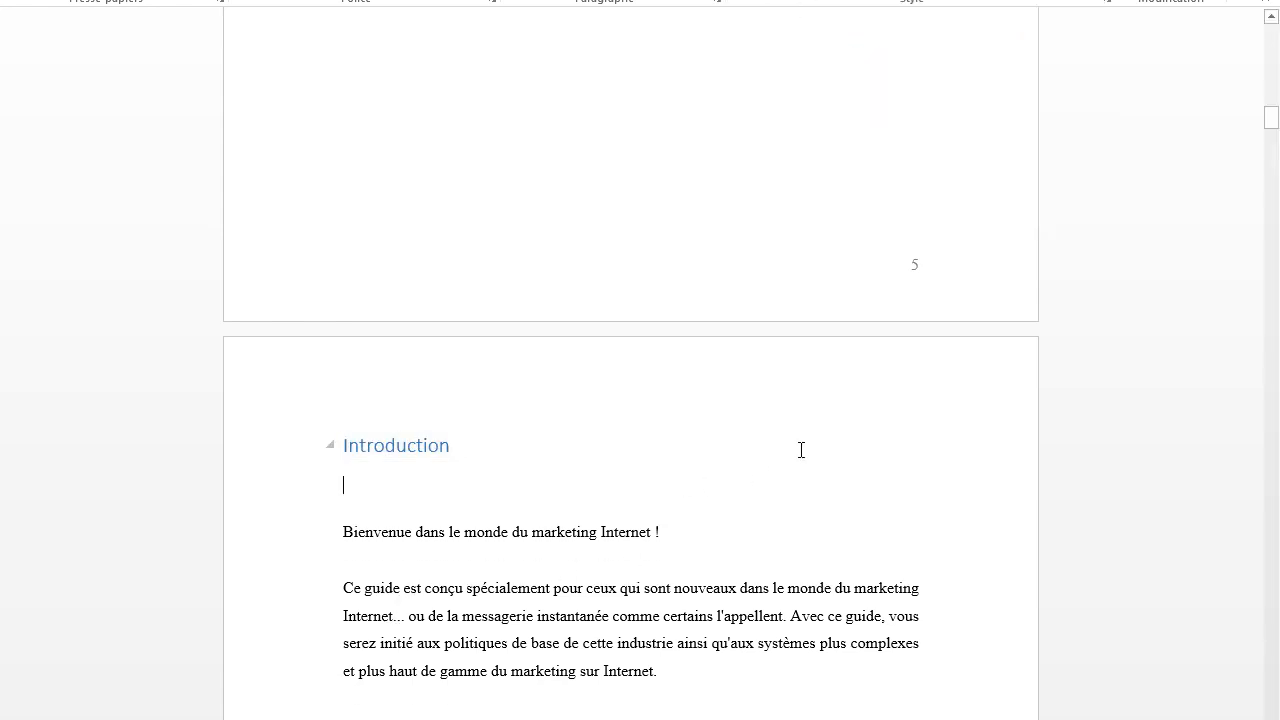
Apply the "Titre 1" style to the "Qu'est-ce que le marketing Internet ?" chapter heading.
scroll(801, 450, up, 10)
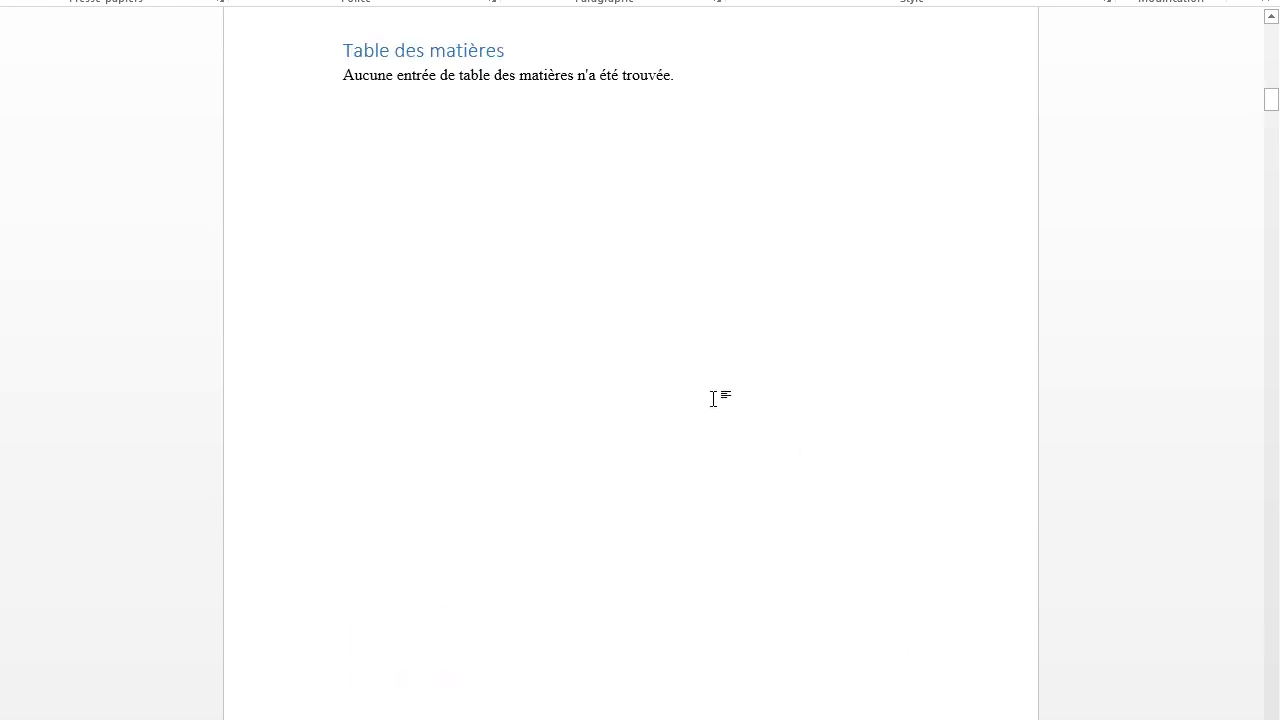
click(445, 136)
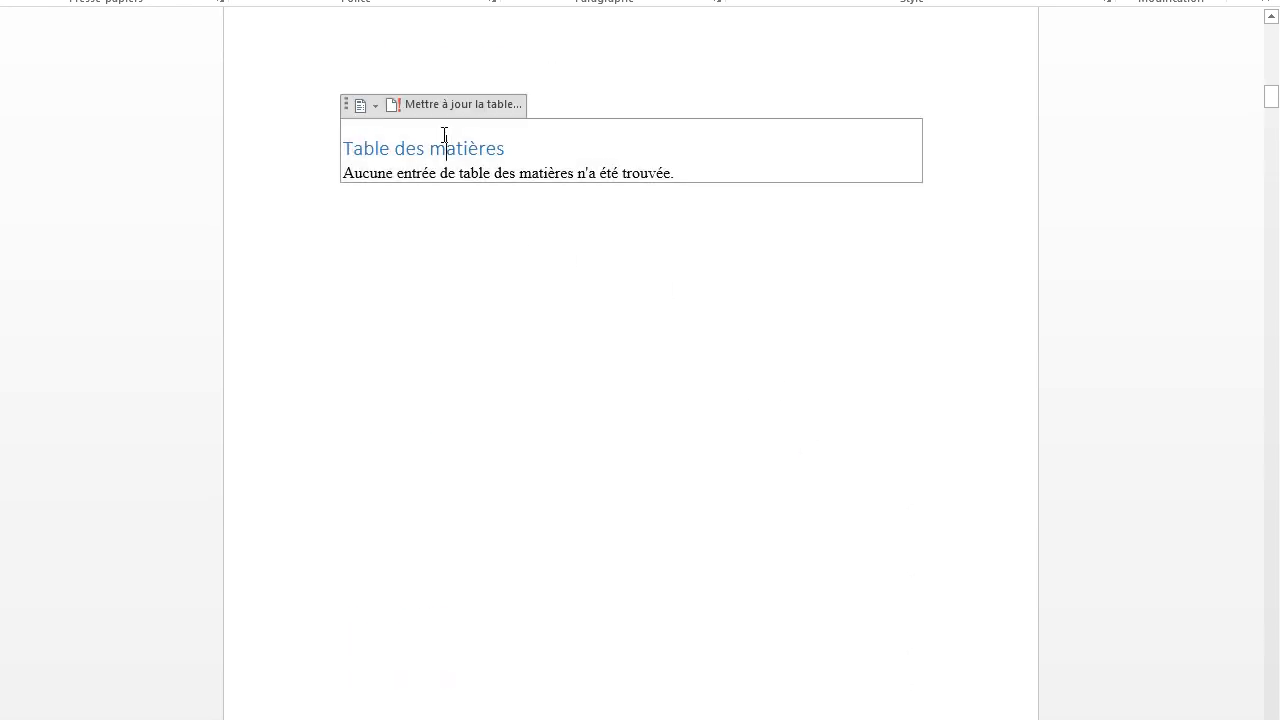
click(618, 438)
scroll(737, 574, down, 15)
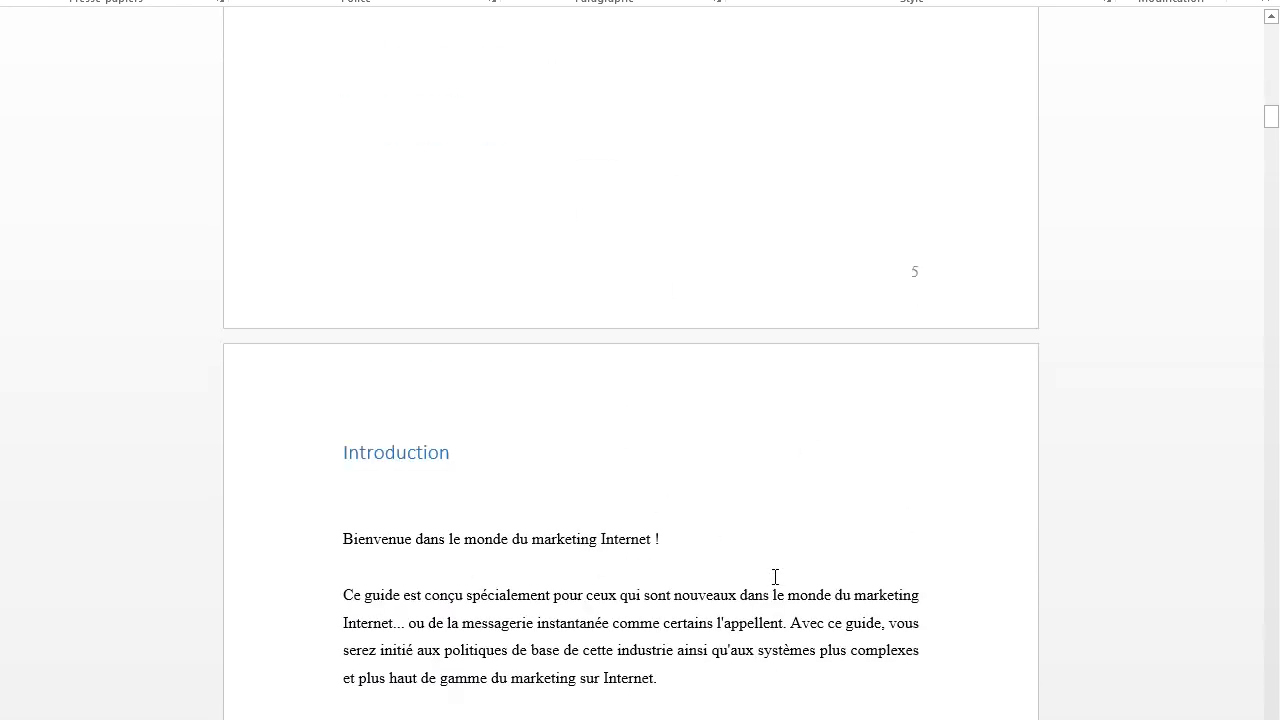
scroll(775, 576, down, 15)
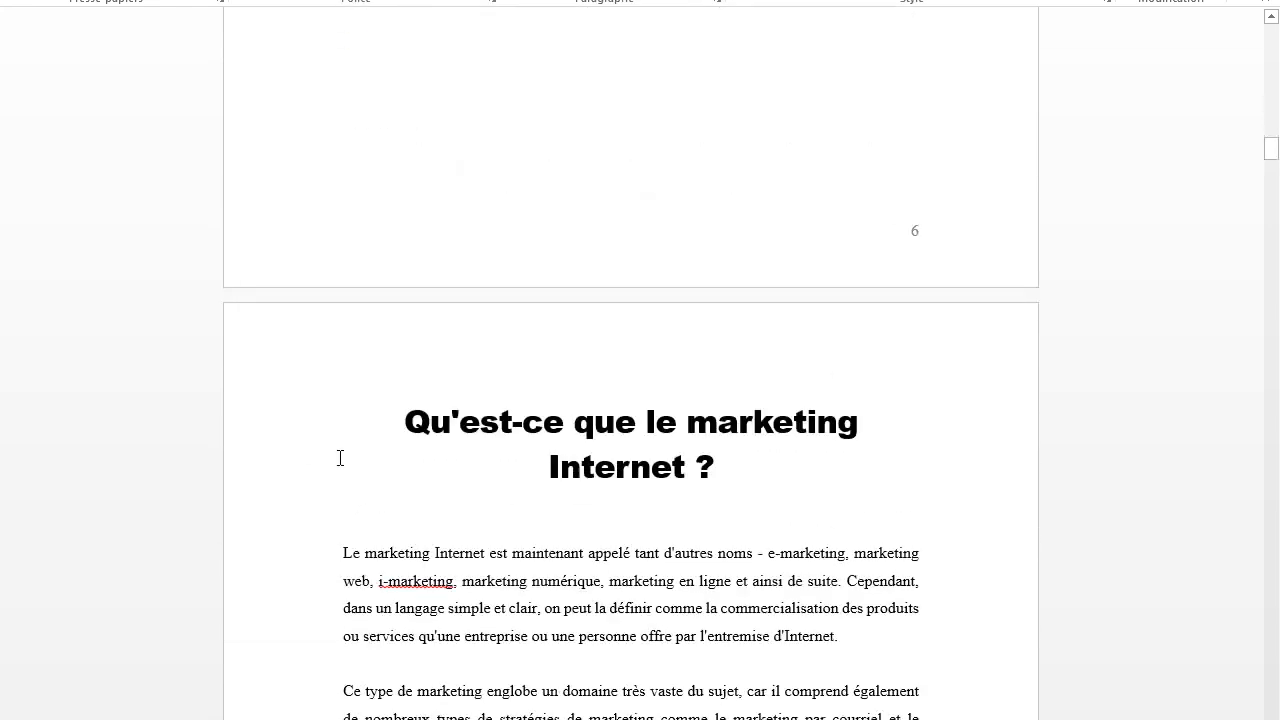
drag(296, 444, 323, 480)
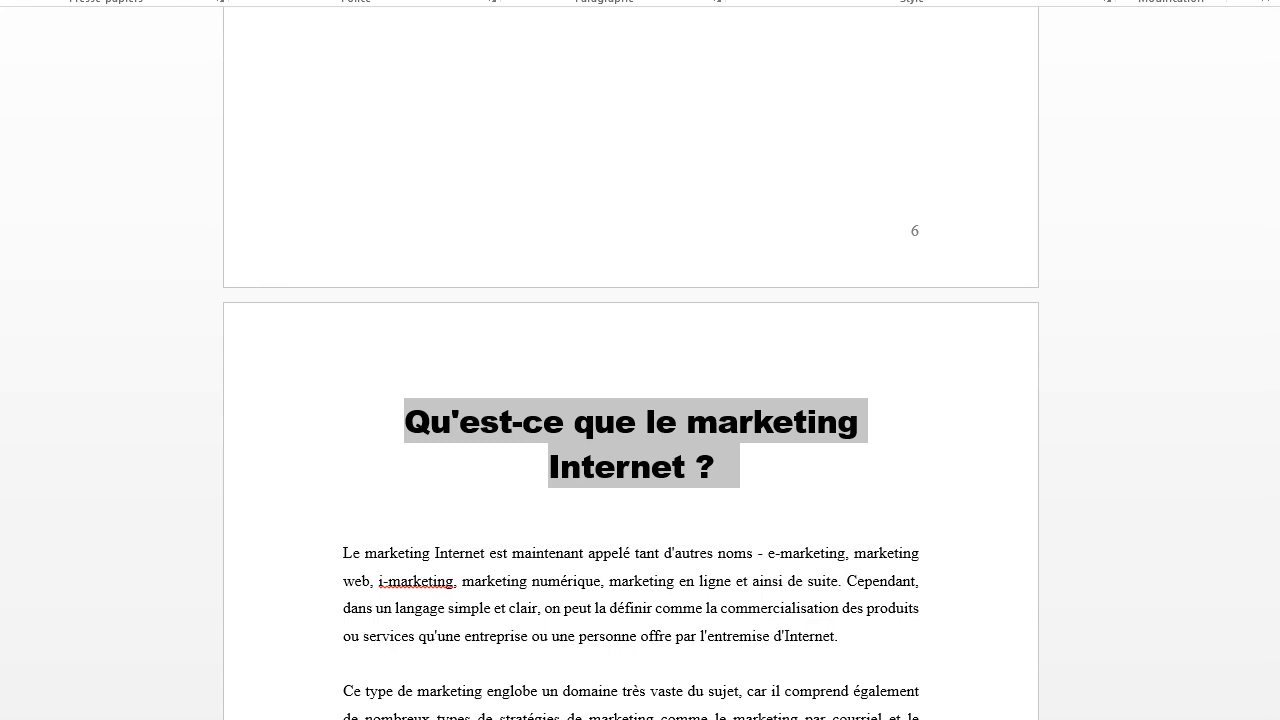
key(ctrl+alt+1)
click(727, 572)
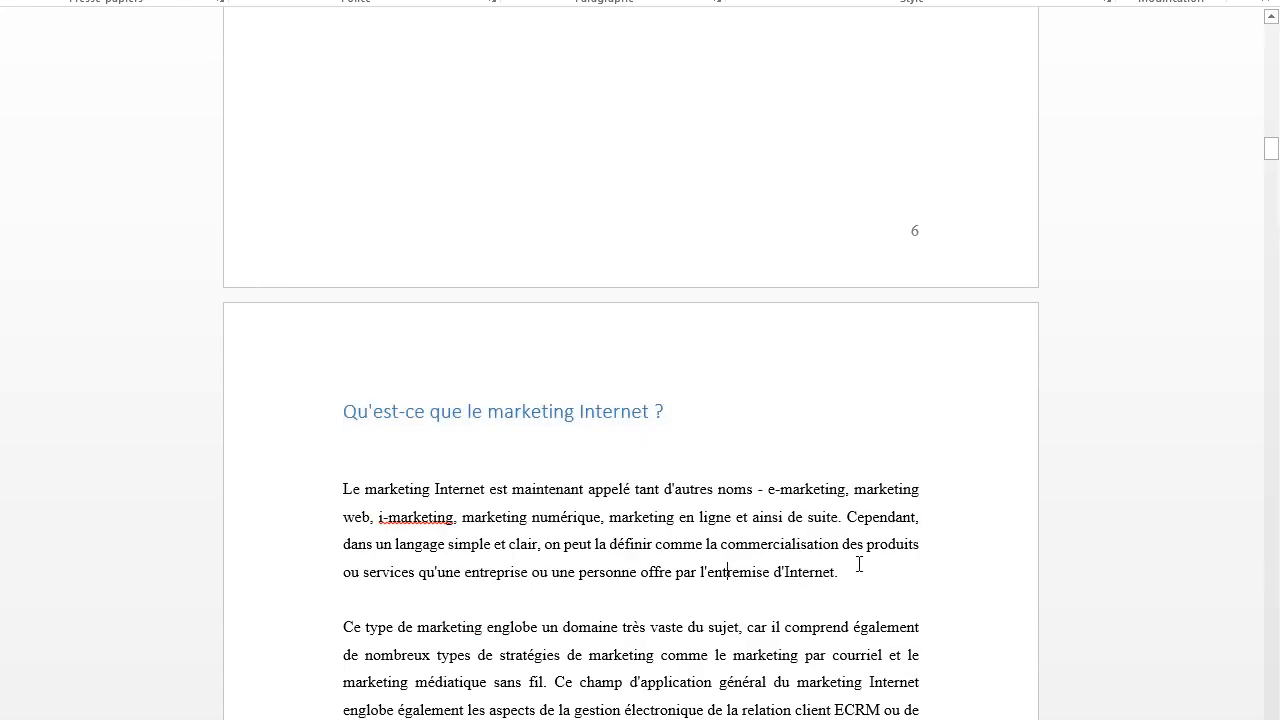
Update the automatic table of contents to include the newly styled chapter headings.
scroll(859, 564, up, 15)
scroll(858, 563, up, 1)
scroll(858, 563, down, 5)
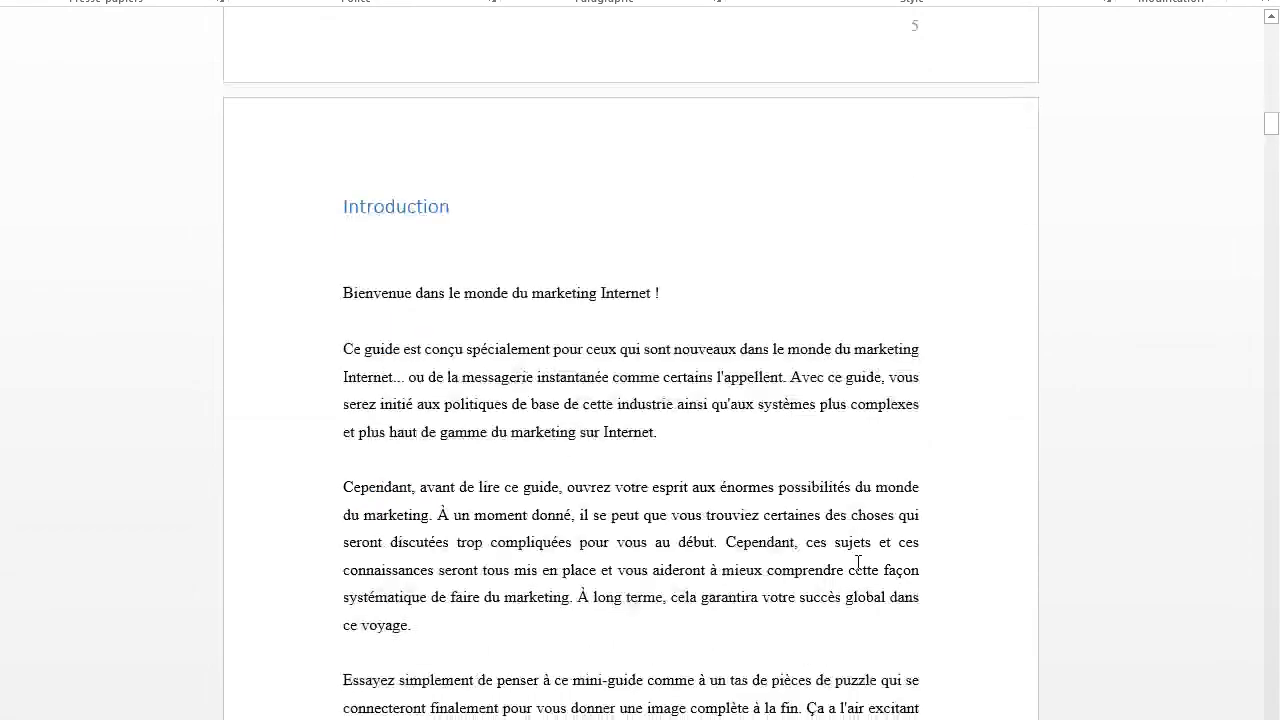
scroll(582, 397, up, 4)
scroll(582, 397, up, 10)
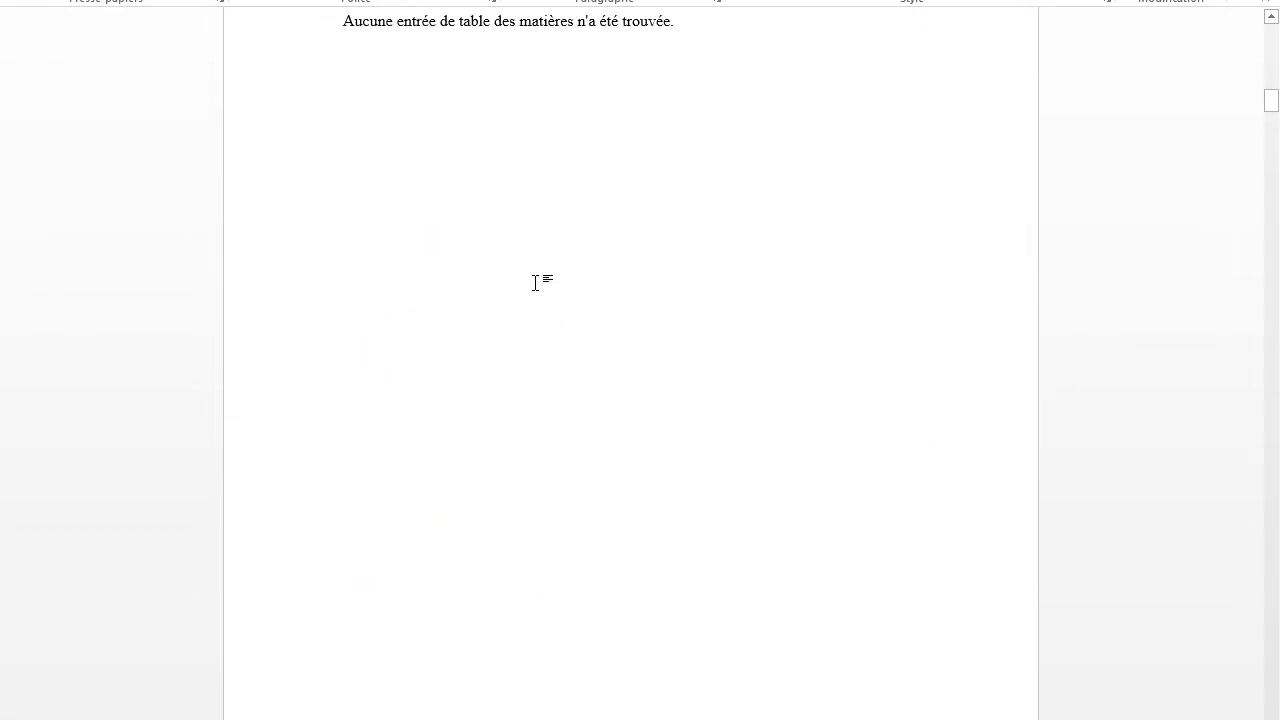
scroll(526, 267, up, 1)
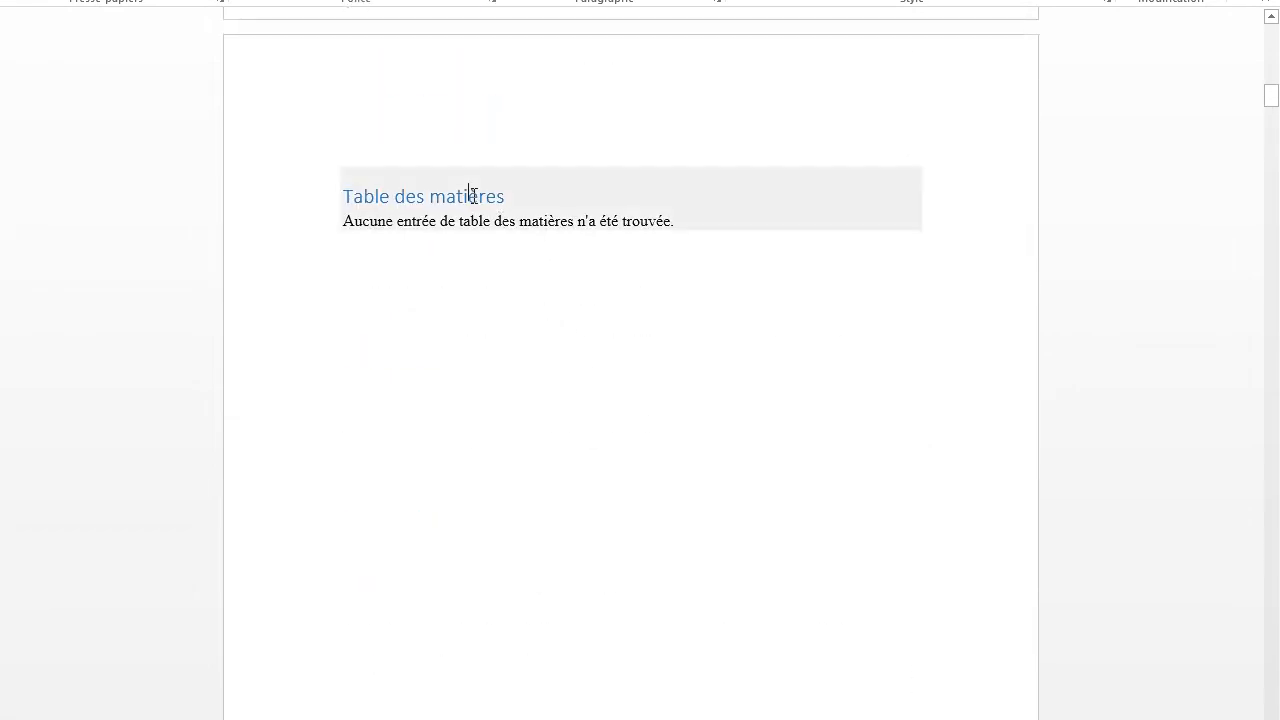
click(469, 196)
click(447, 154)
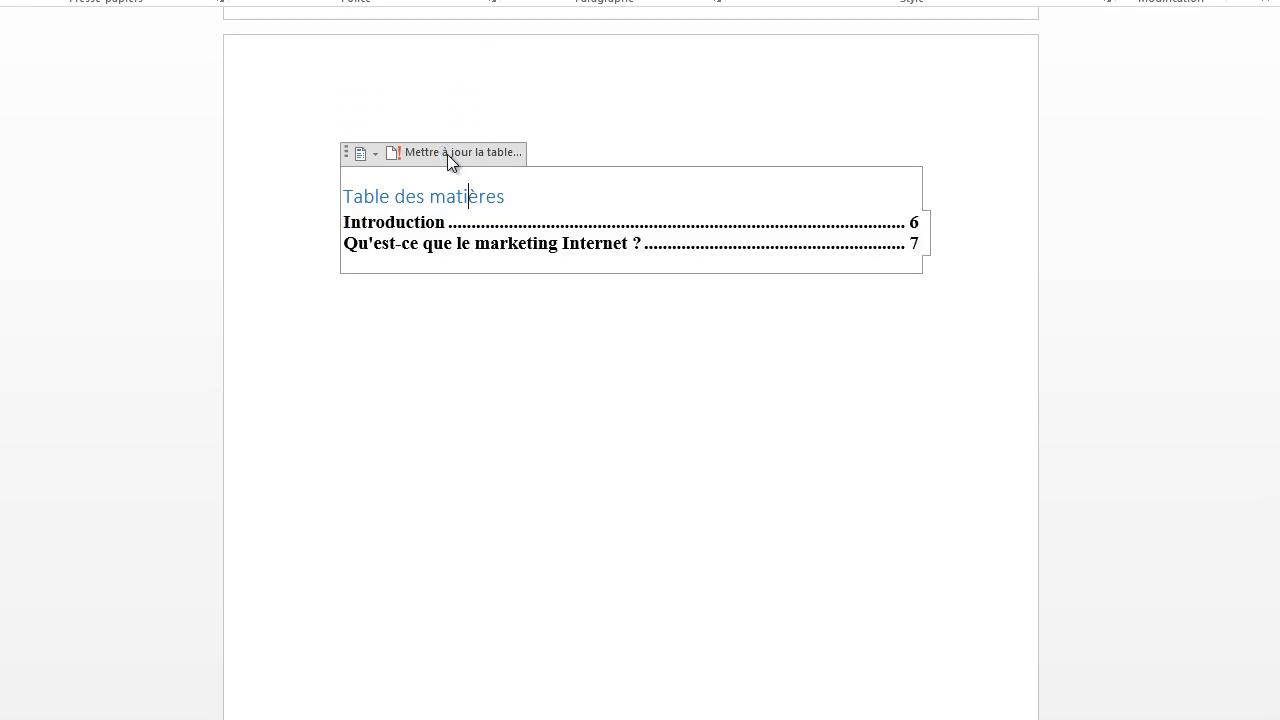
click(591, 457)
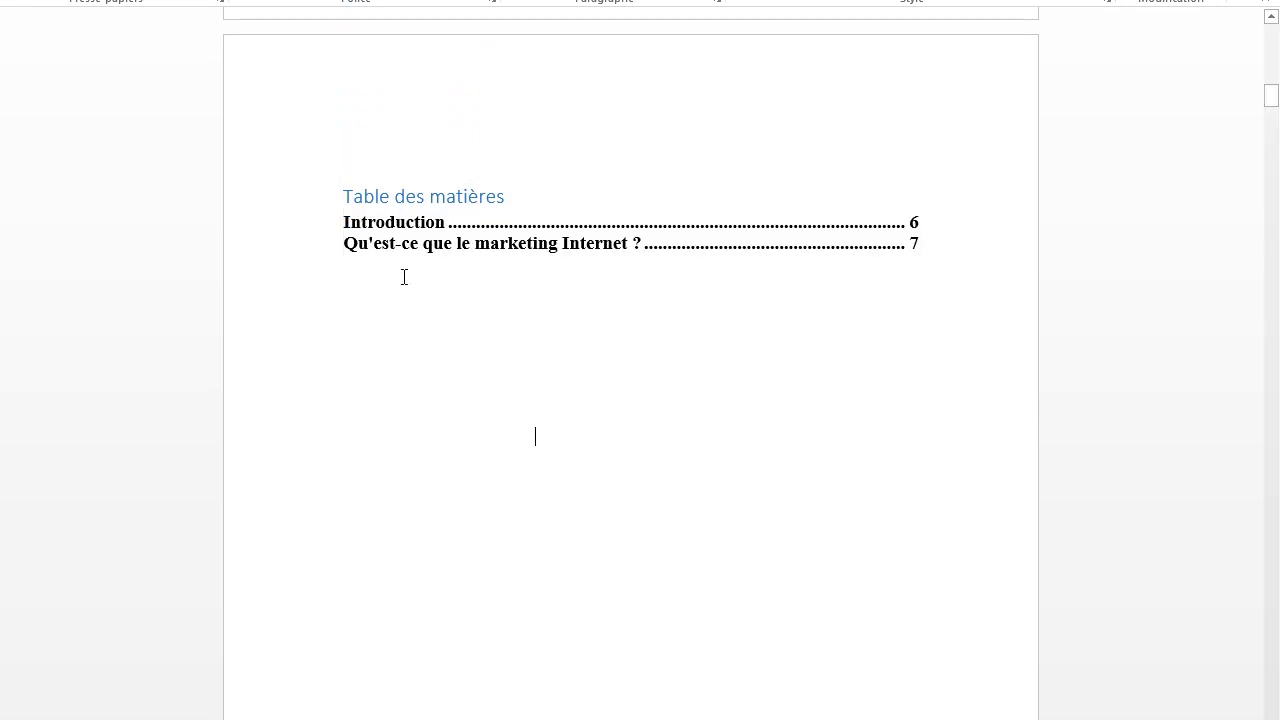
Add an empty line between the "Table des matières" title and its first entry.
click(346, 220)
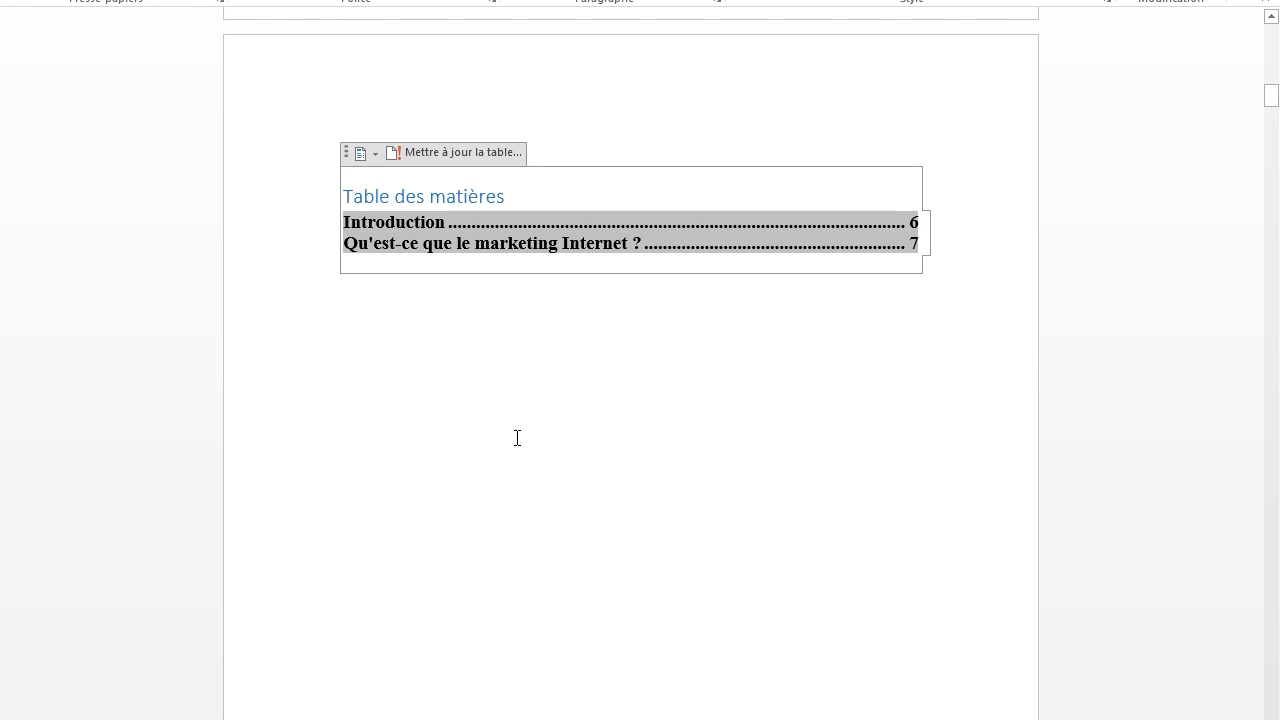
key(Return)
click(517, 437)
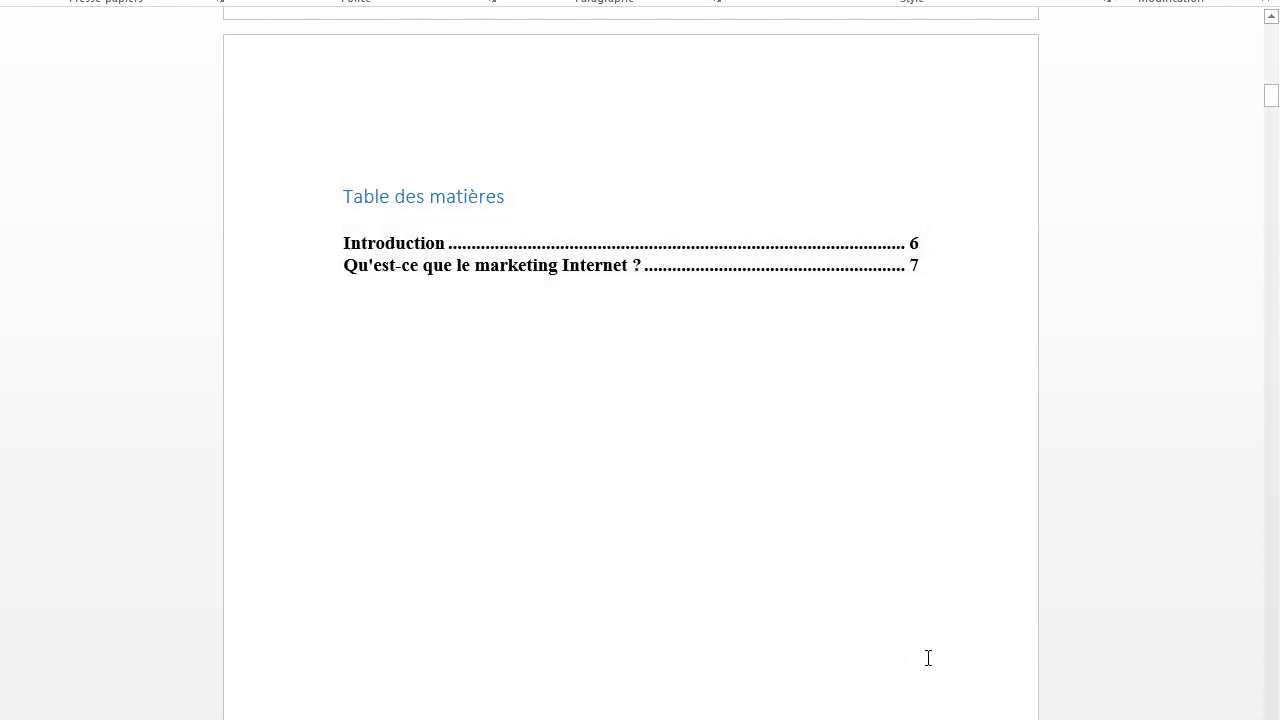
Check the footer page numbers from the cover page to the Introduction chapter against the table of contents.
scroll(928, 657, up, 5)
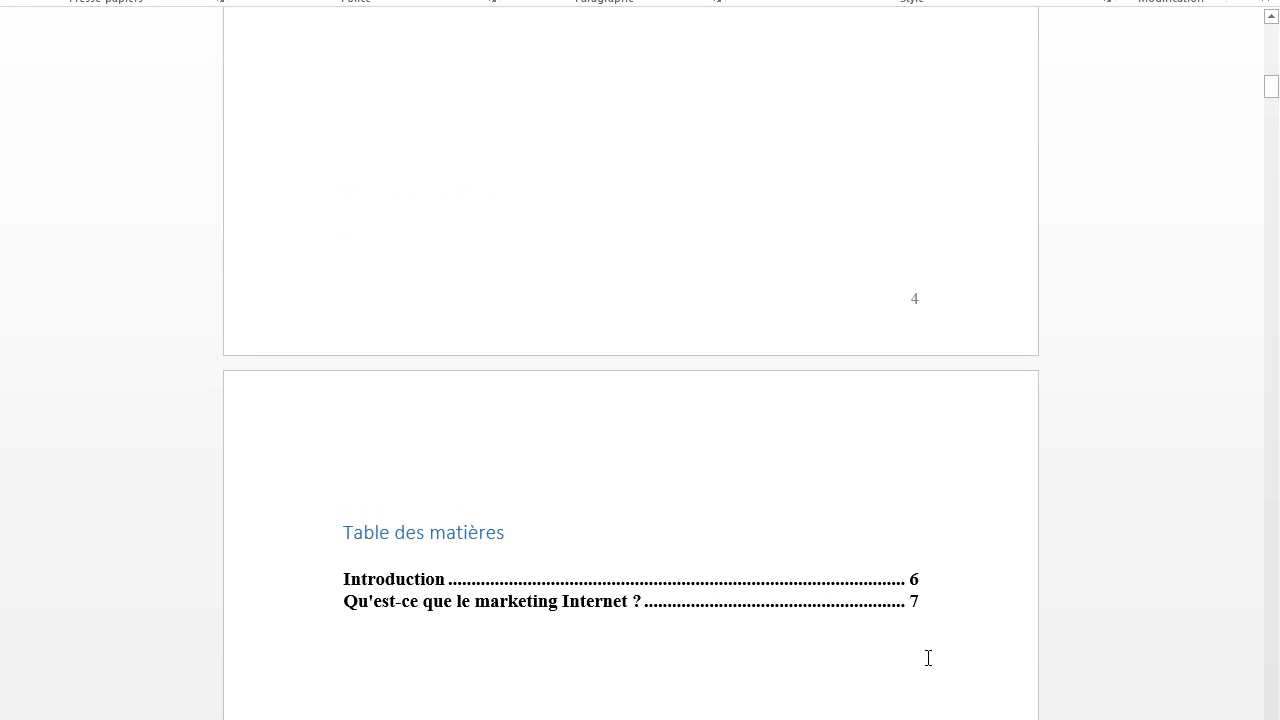
scroll(926, 657, down, 15)
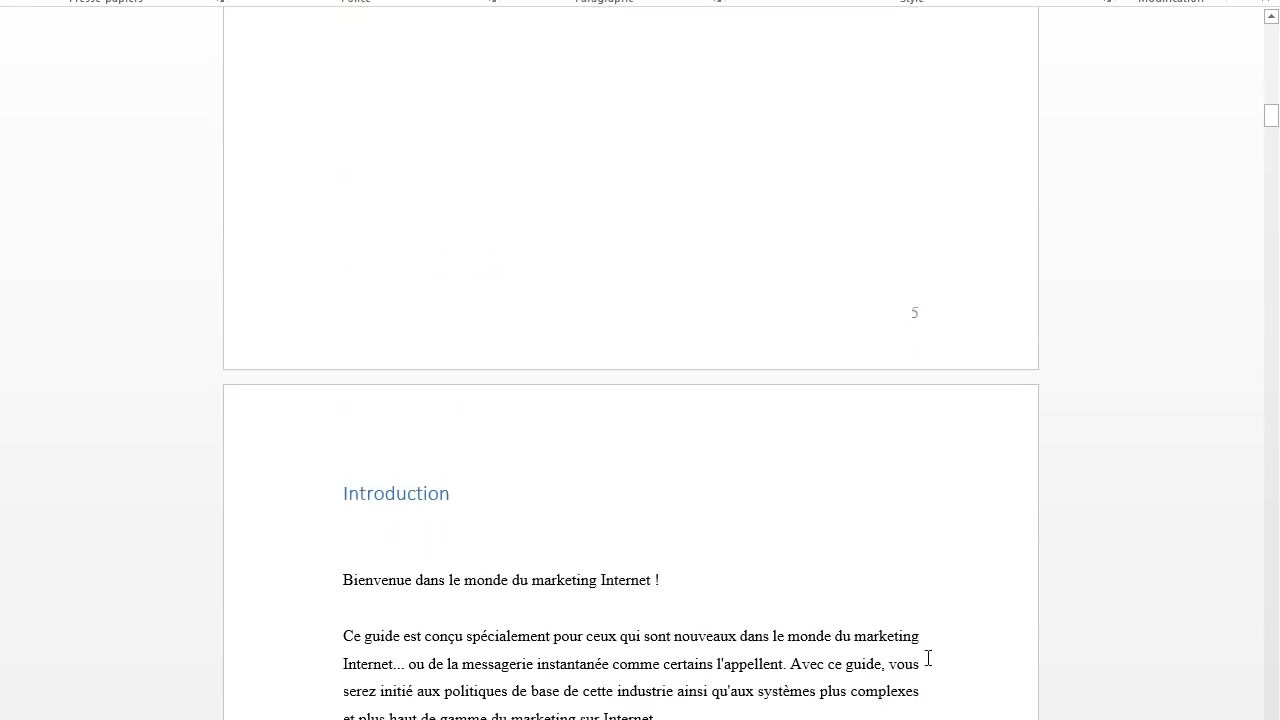
scroll(928, 657, up, 4)
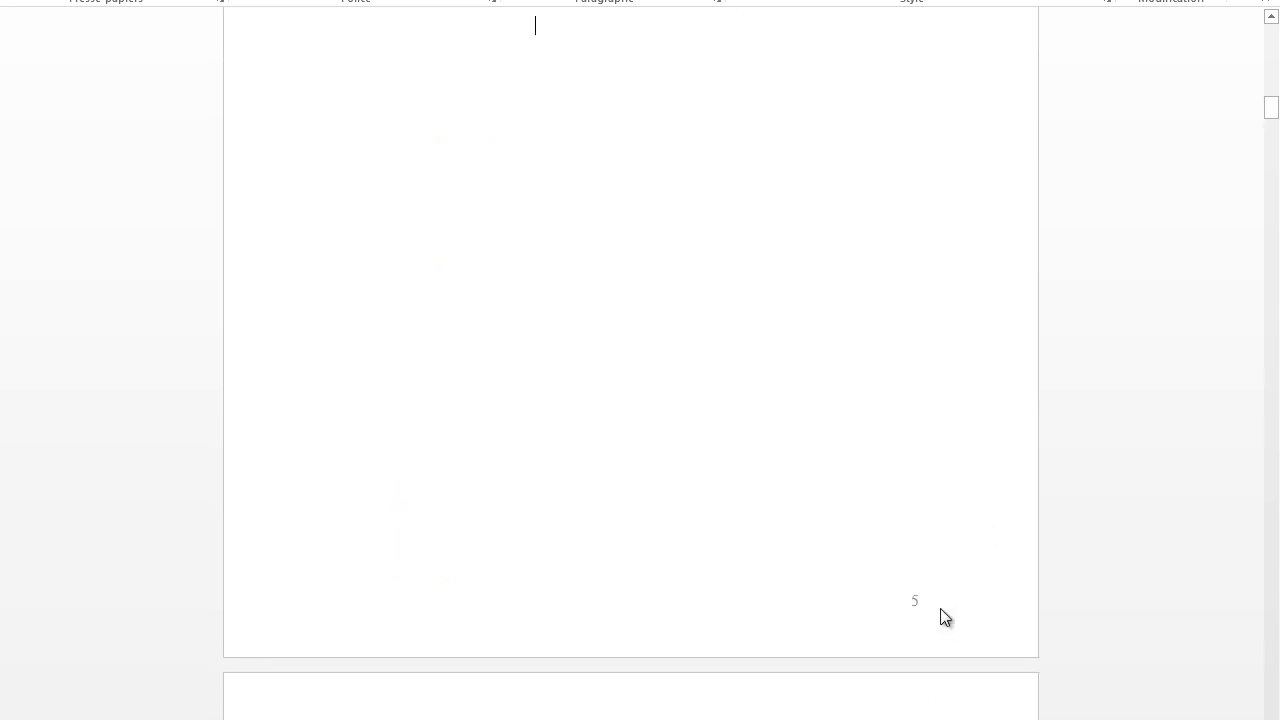
double_click(933, 605)
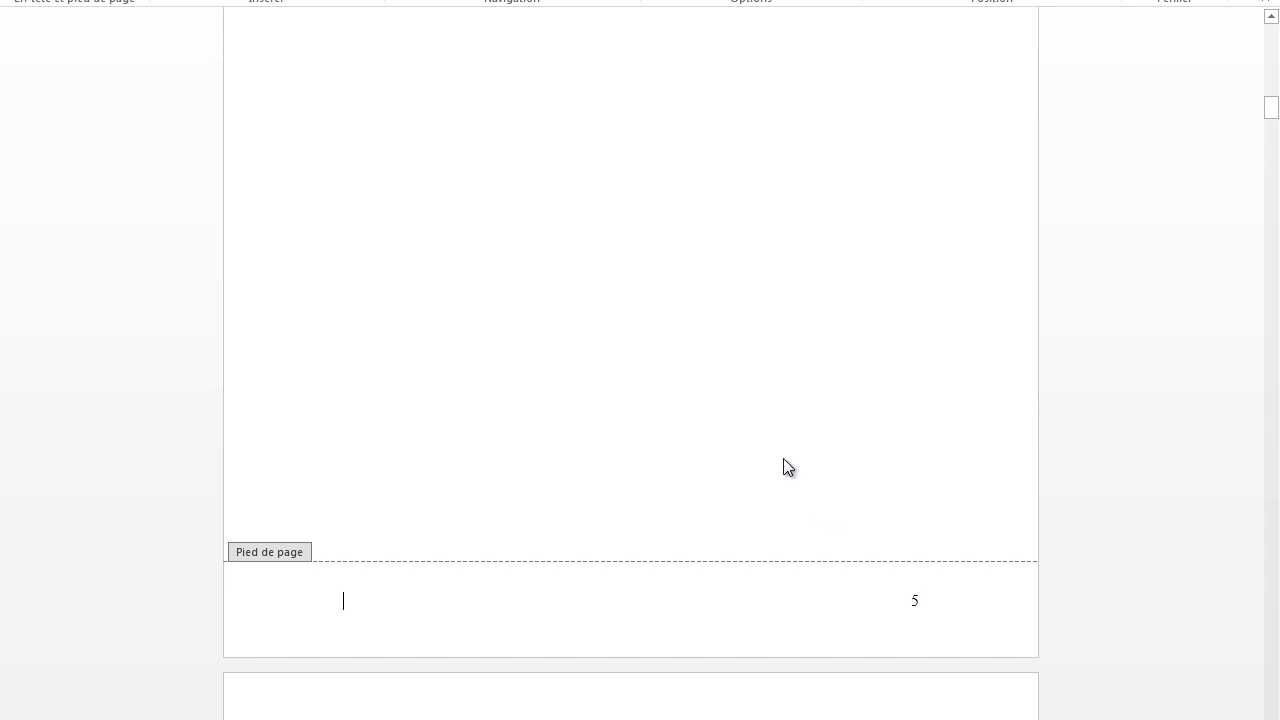
scroll(788, 466, up, 10)
scroll(1268, 36, up, 10)
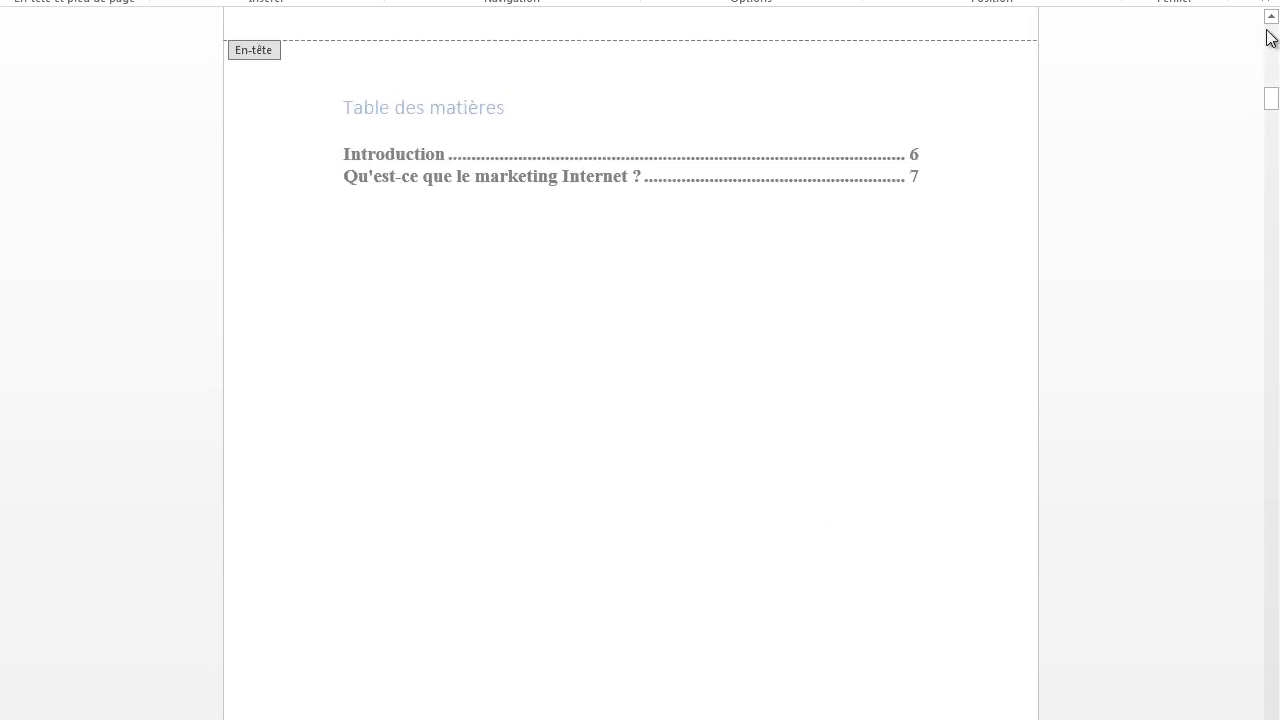
double_click(902, 399)
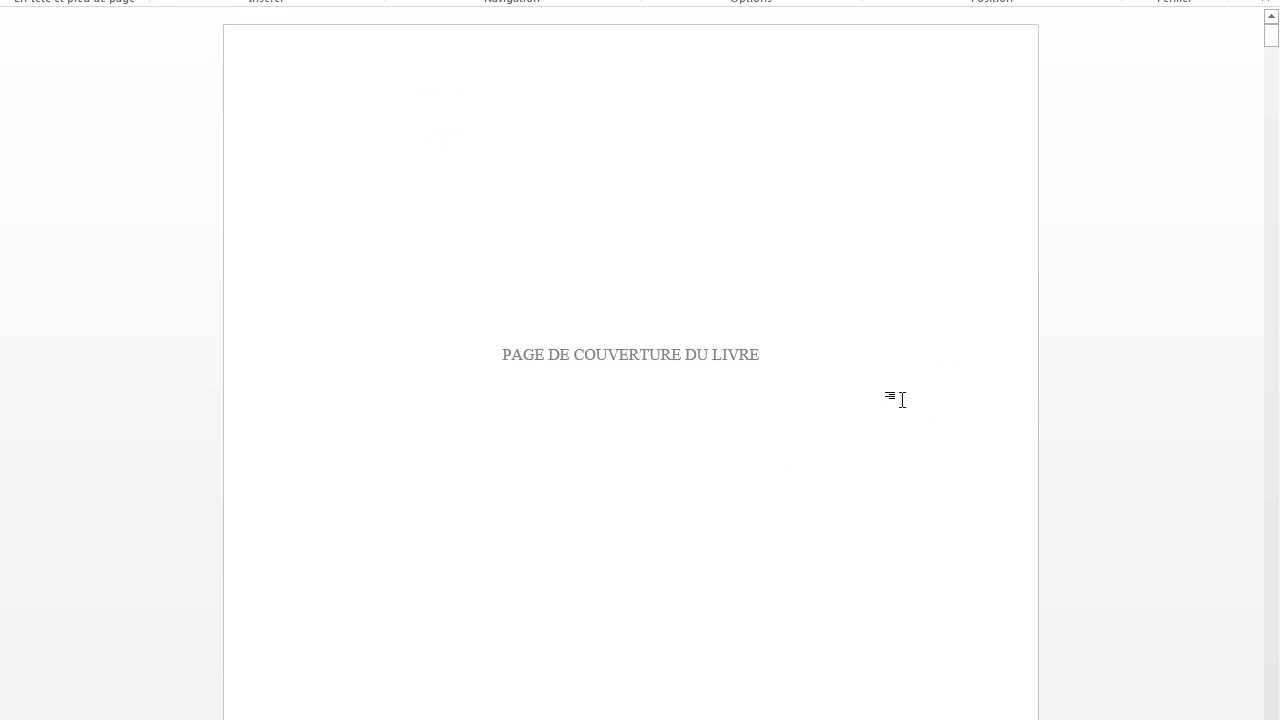
scroll(857, 421, down, 5)
scroll(857, 420, down, 10)
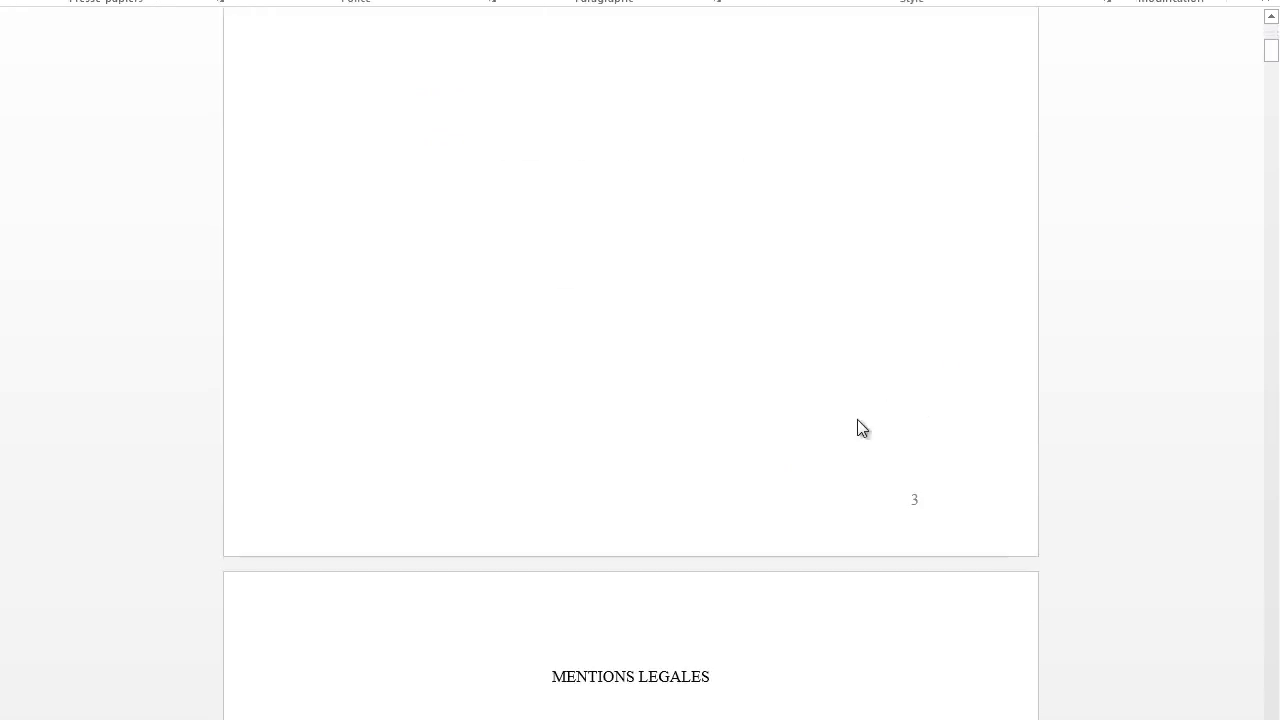
scroll(860, 419, down, 10)
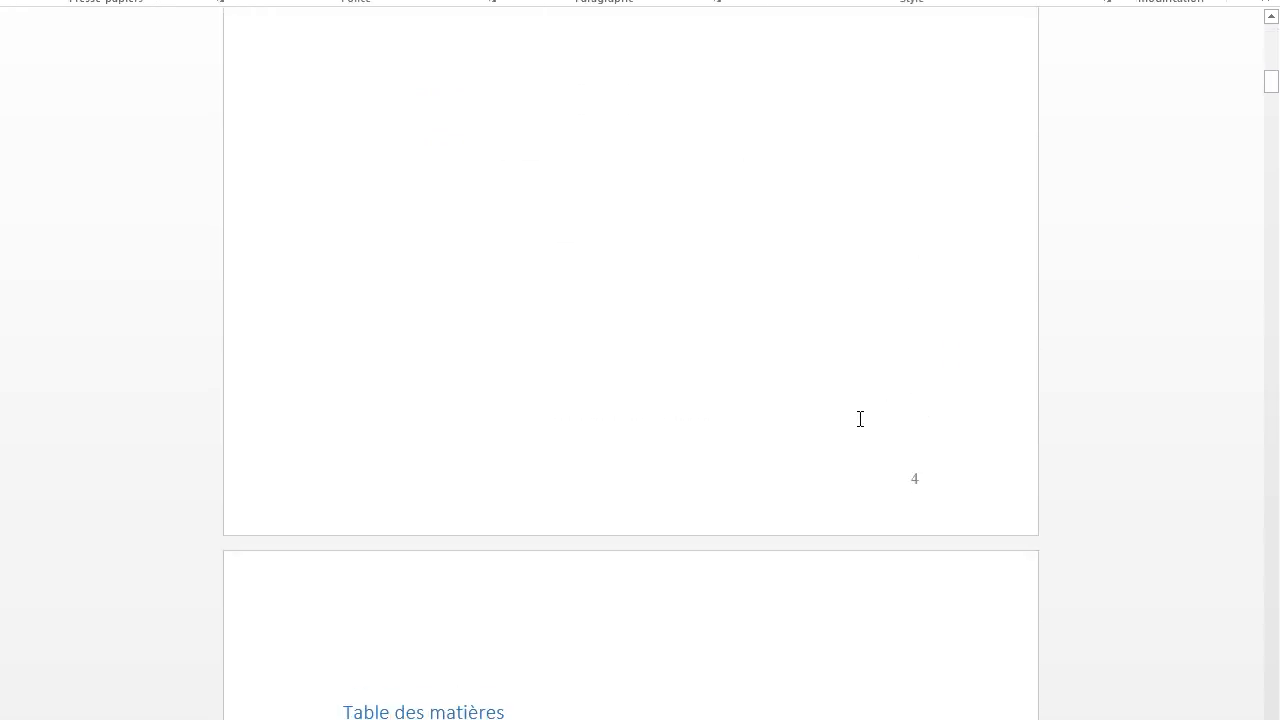
scroll(860, 419, down, 1)
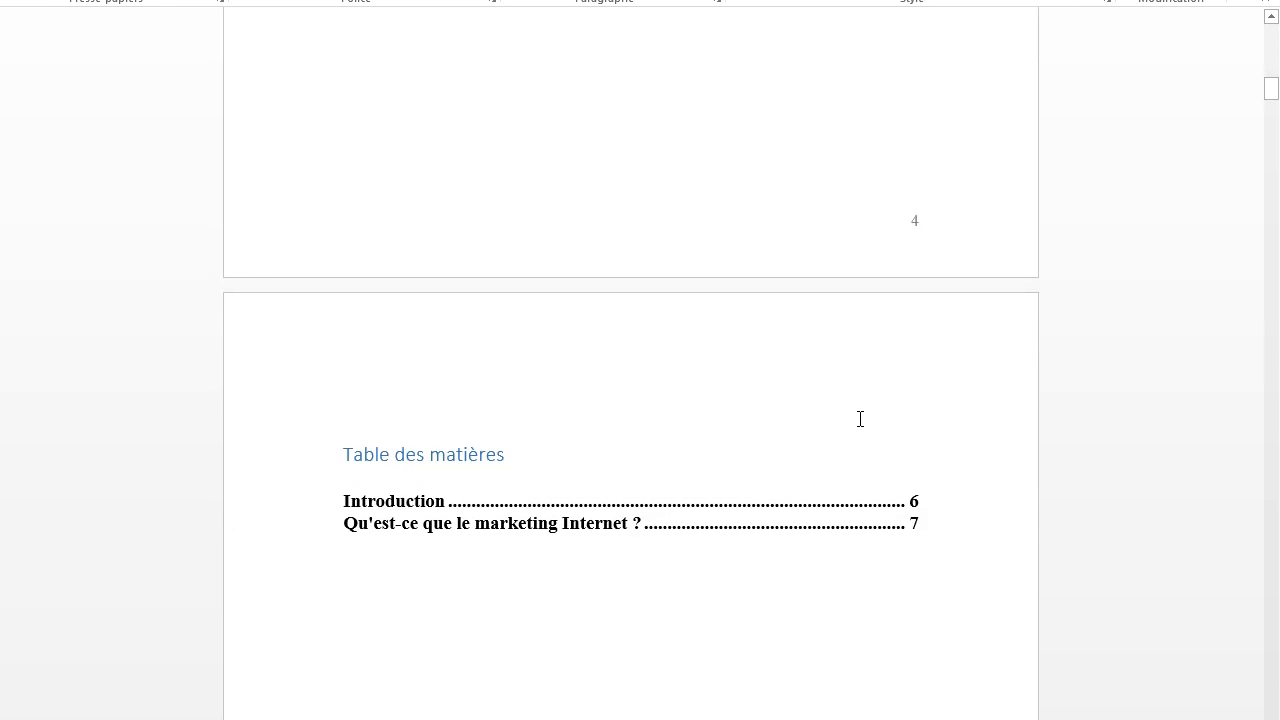